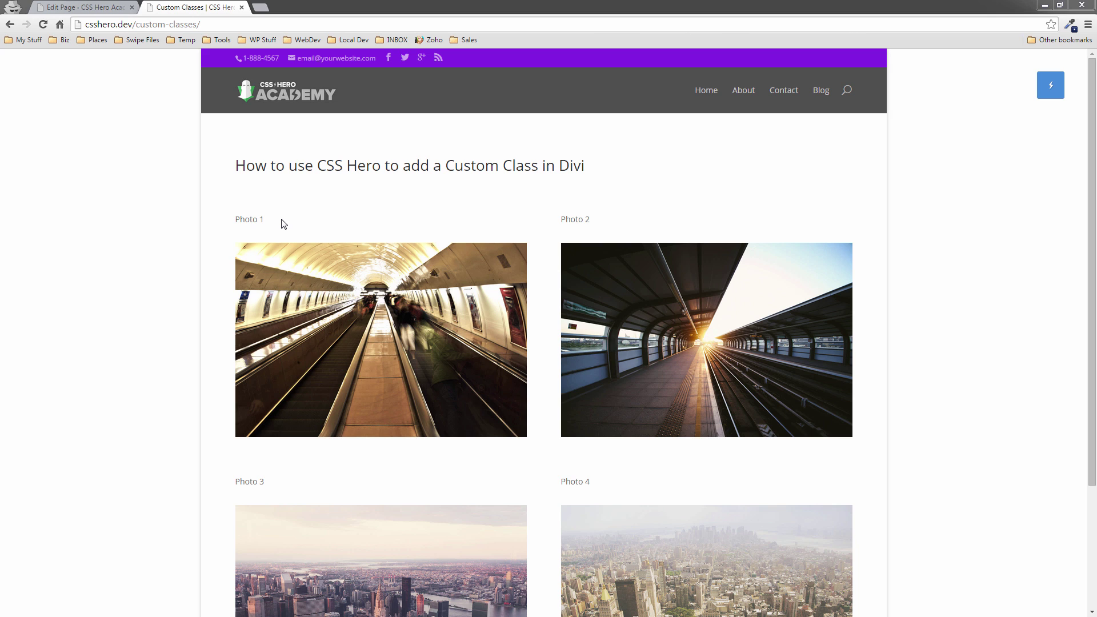
Make the Photo 1 caption a red Heading 2 and save its text module
{"action": "left_click", "coordinate": [103, 7]}
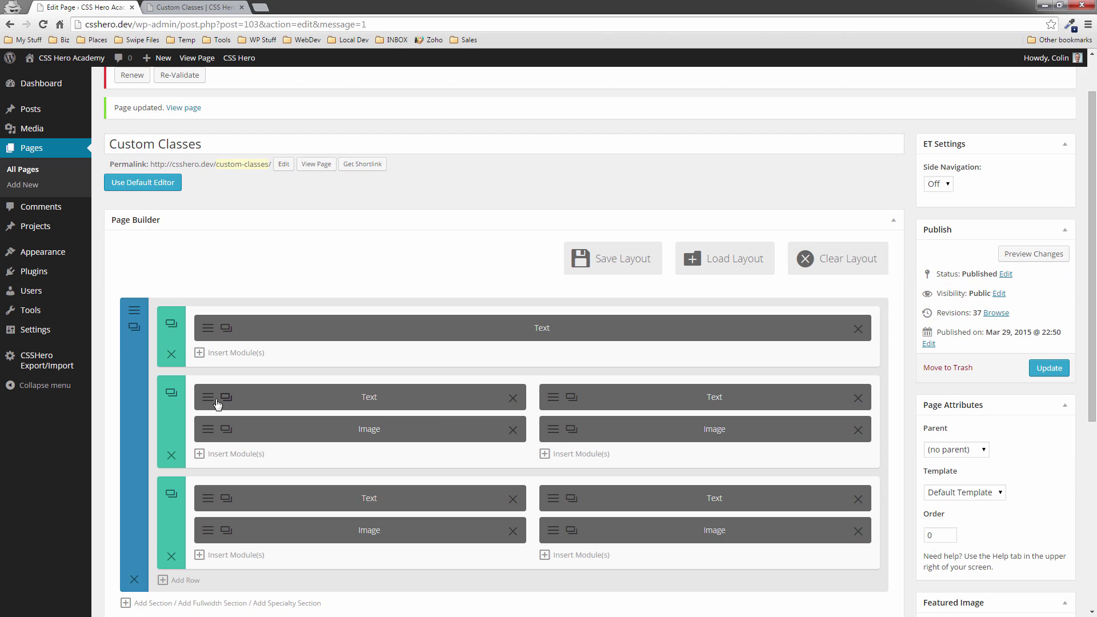
{"action": "left_click", "coordinate": [223, 398]}
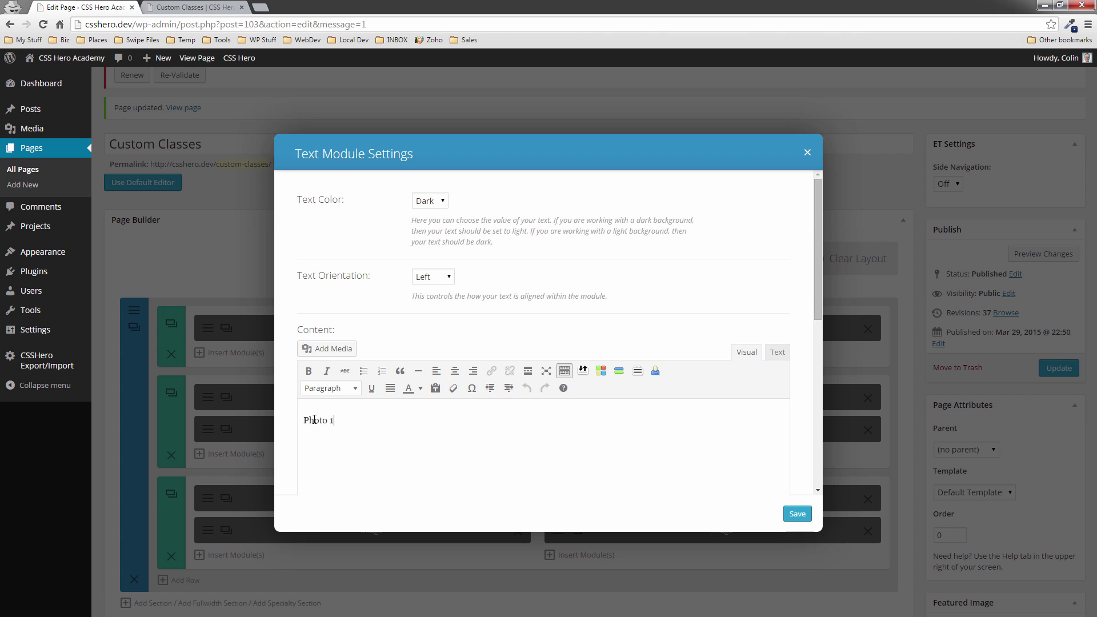
{"action": "left_click_drag", "start_coordinate": [336, 421], "coordinate": [298, 420]}
{"action": "left_click", "coordinate": [359, 391]}
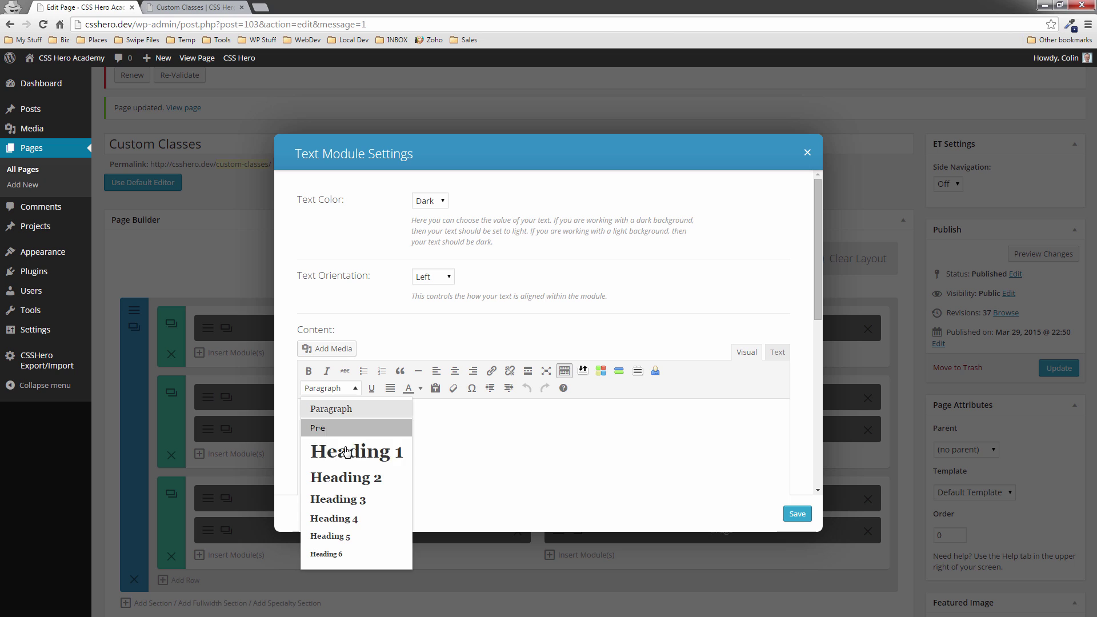
{"action": "left_click", "coordinate": [346, 478]}
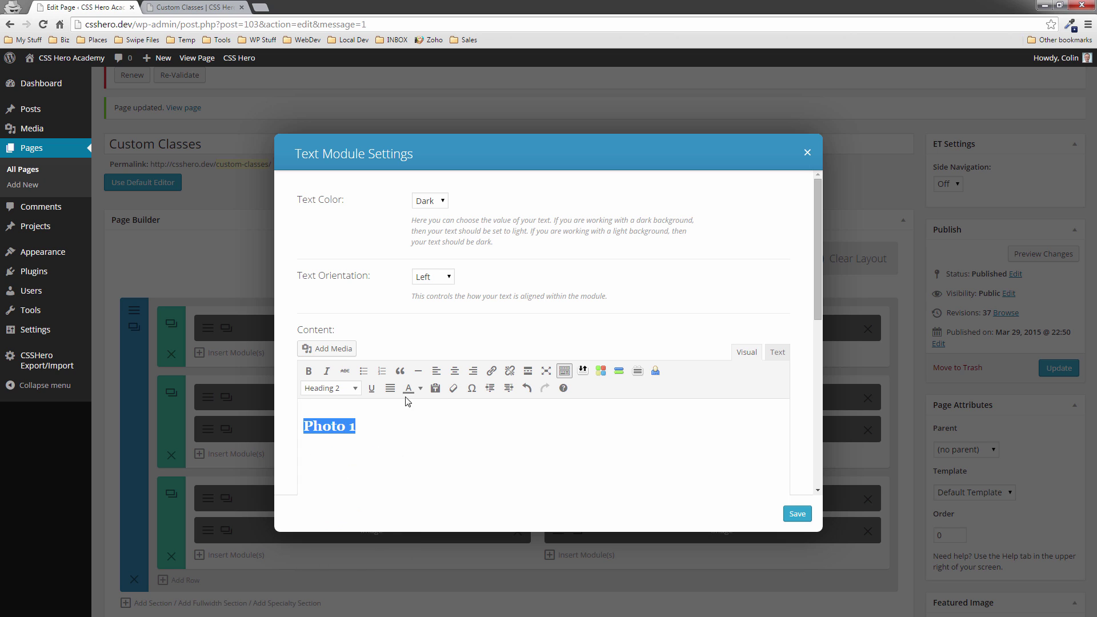
{"action": "left_click", "coordinate": [420, 388]}
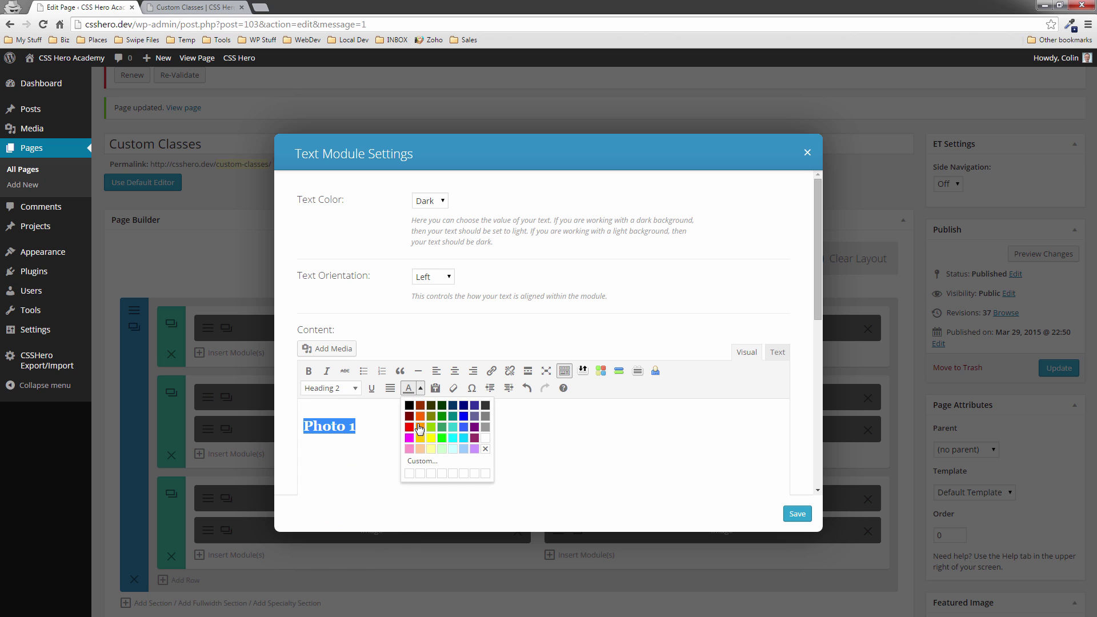
{"action": "left_click", "coordinate": [420, 428]}
{"action": "left_click", "coordinate": [795, 513]}
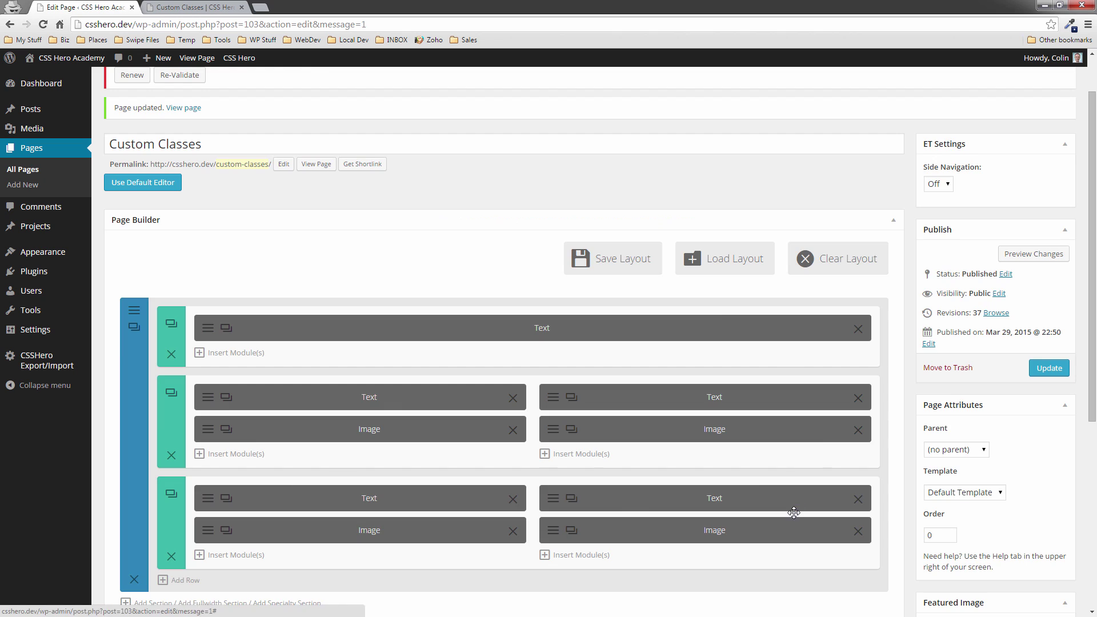
Make the Photo 2 caption a red Heading 2 and save its text module
{"action": "left_click", "coordinate": [557, 403]}
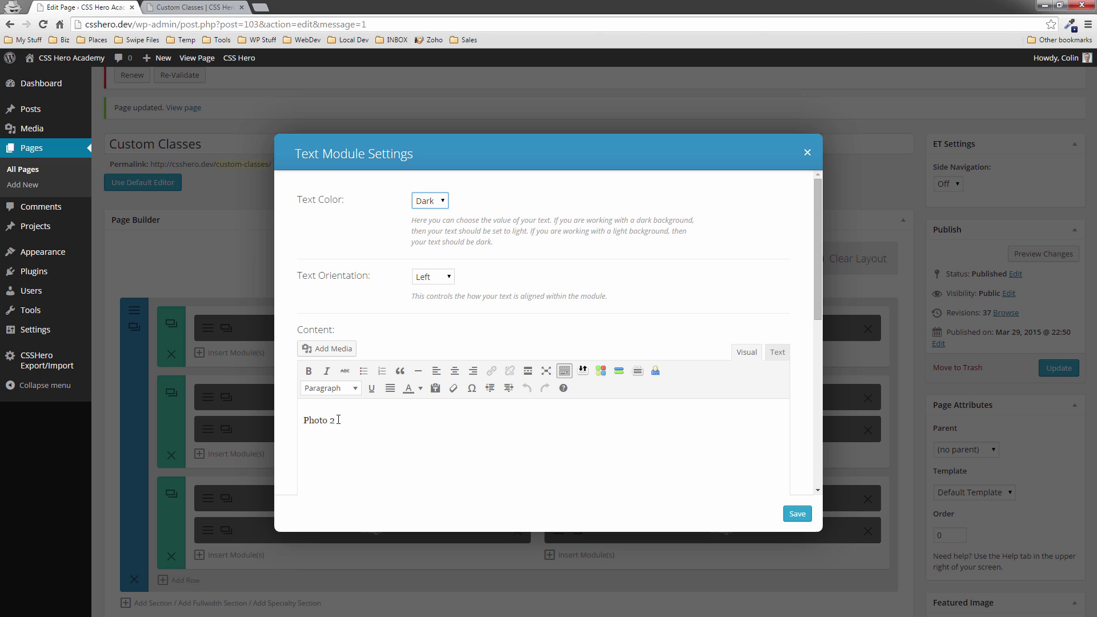
{"action": "left_click_drag", "start_coordinate": [339, 421], "coordinate": [303, 420]}
{"action": "left_click", "coordinate": [331, 389]}
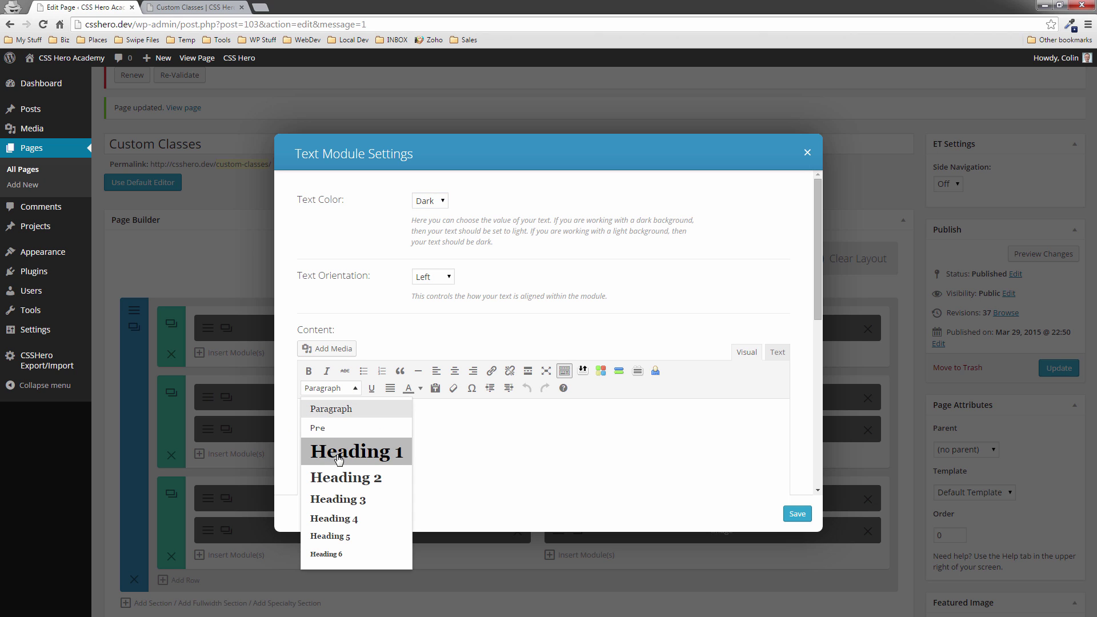
{"action": "left_click", "coordinate": [343, 477]}
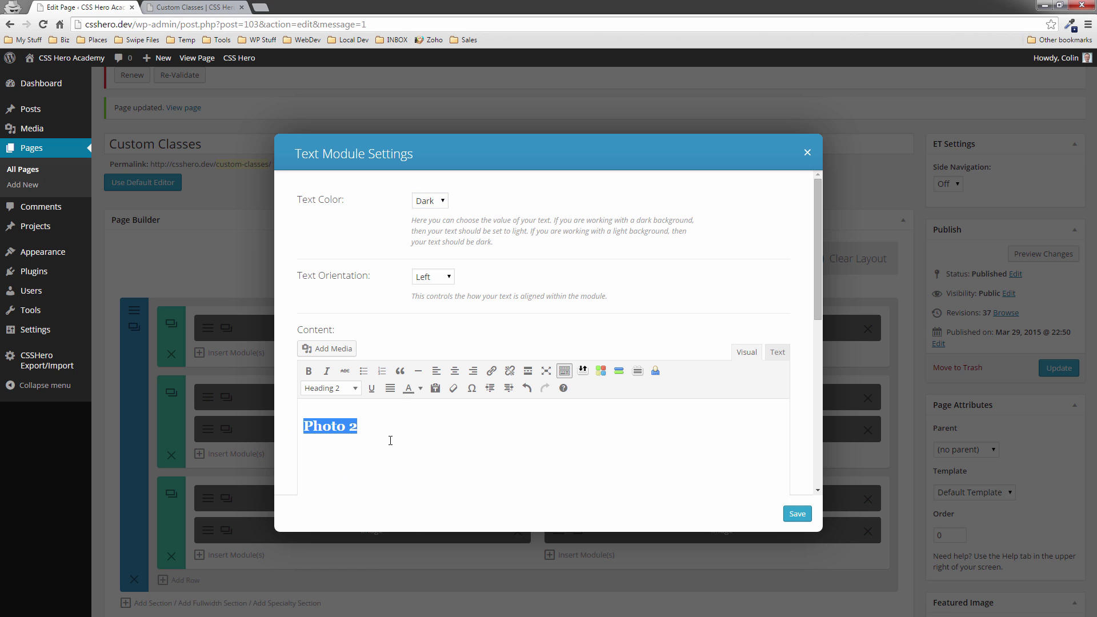
{"action": "left_click", "coordinate": [423, 393]}
{"action": "left_click", "coordinate": [410, 433]}
{"action": "left_click", "coordinate": [797, 514]}
Make the Photo 3 caption a red Heading 2 and save its text module
{"action": "scroll", "coordinate": [448, 481], "scroll_direction": "down", "scroll_amount": 1}
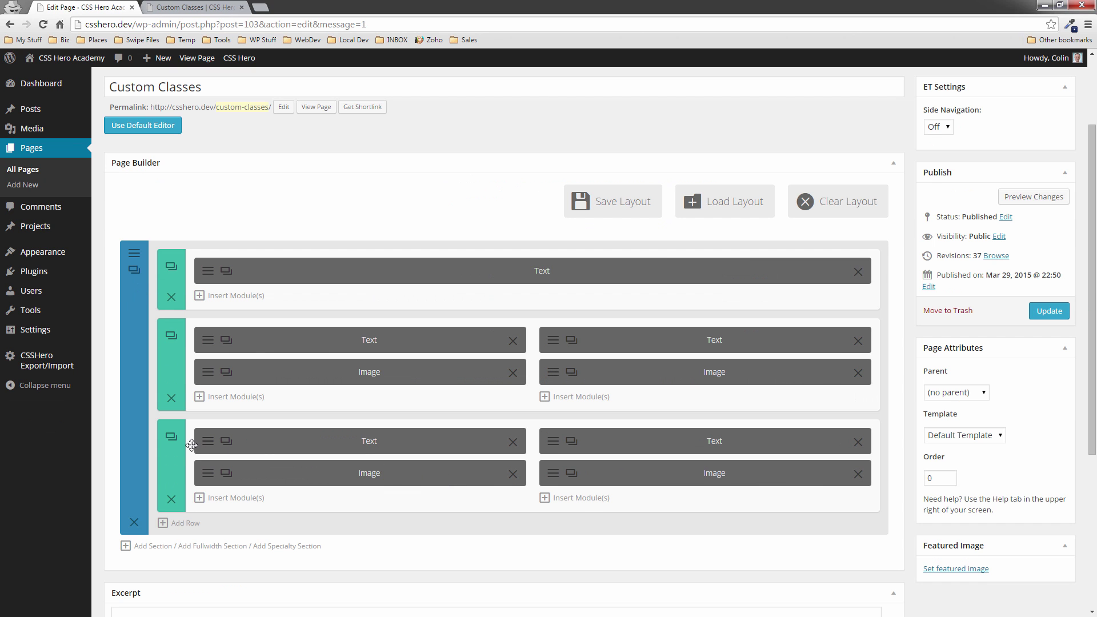
{"action": "left_click", "coordinate": [208, 448]}
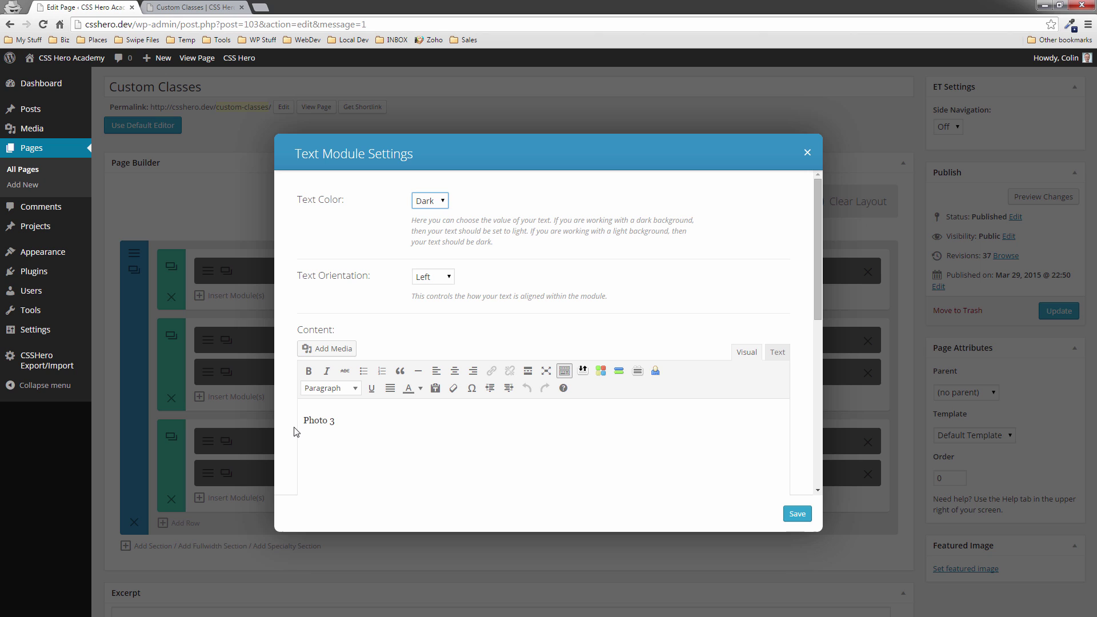
{"action": "left_click_drag", "start_coordinate": [341, 420], "coordinate": [302, 421]}
{"action": "left_click", "coordinate": [355, 388]}
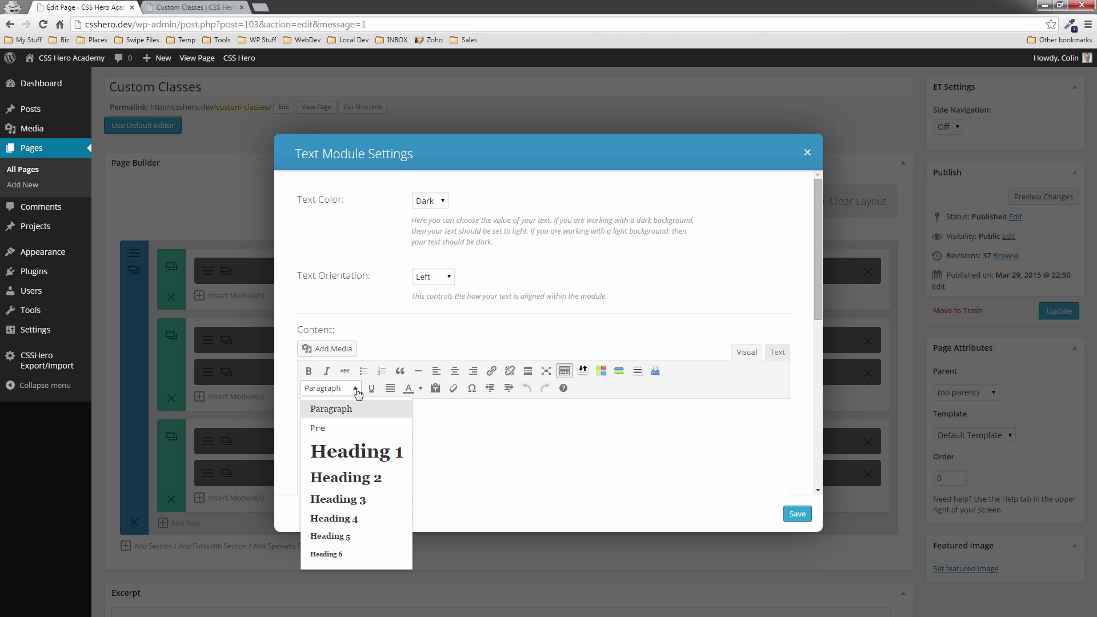
{"action": "left_click", "coordinate": [338, 477]}
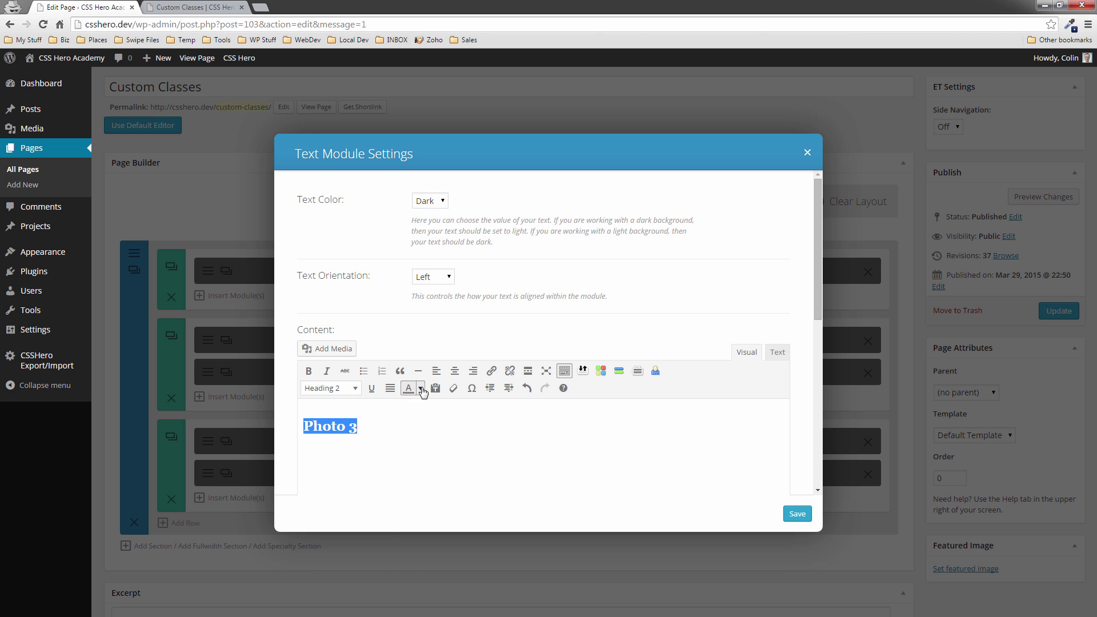
{"action": "left_click", "coordinate": [421, 388]}
{"action": "left_click", "coordinate": [409, 438]}
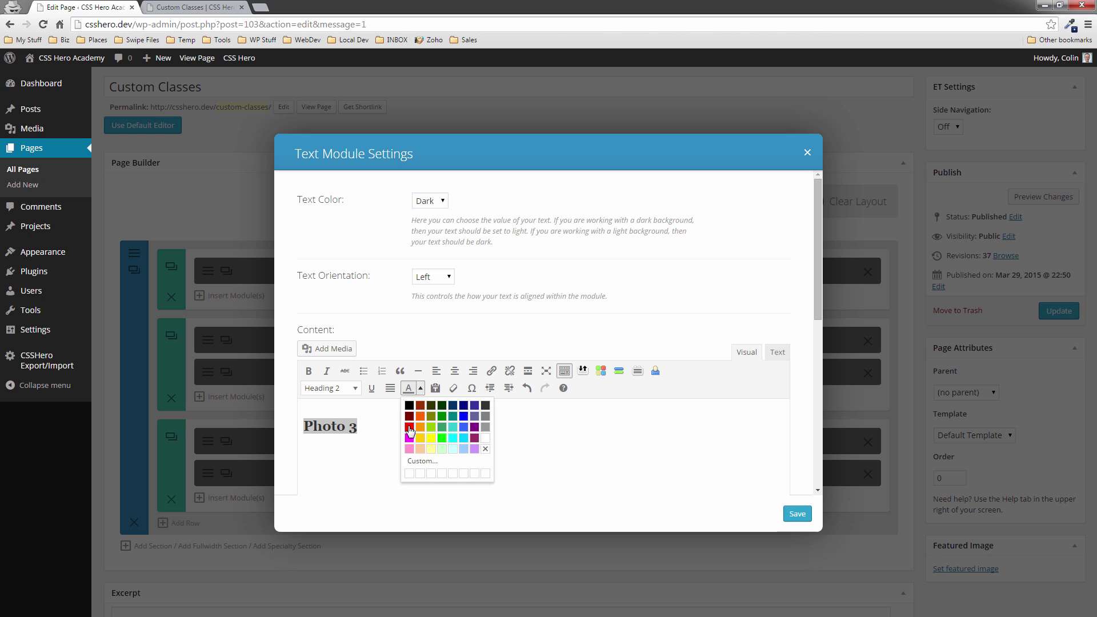
{"action": "left_click", "coordinate": [797, 514]}
Make the Photo 4 caption a red Heading 2 and save its text module
{"action": "left_click", "coordinate": [554, 441]}
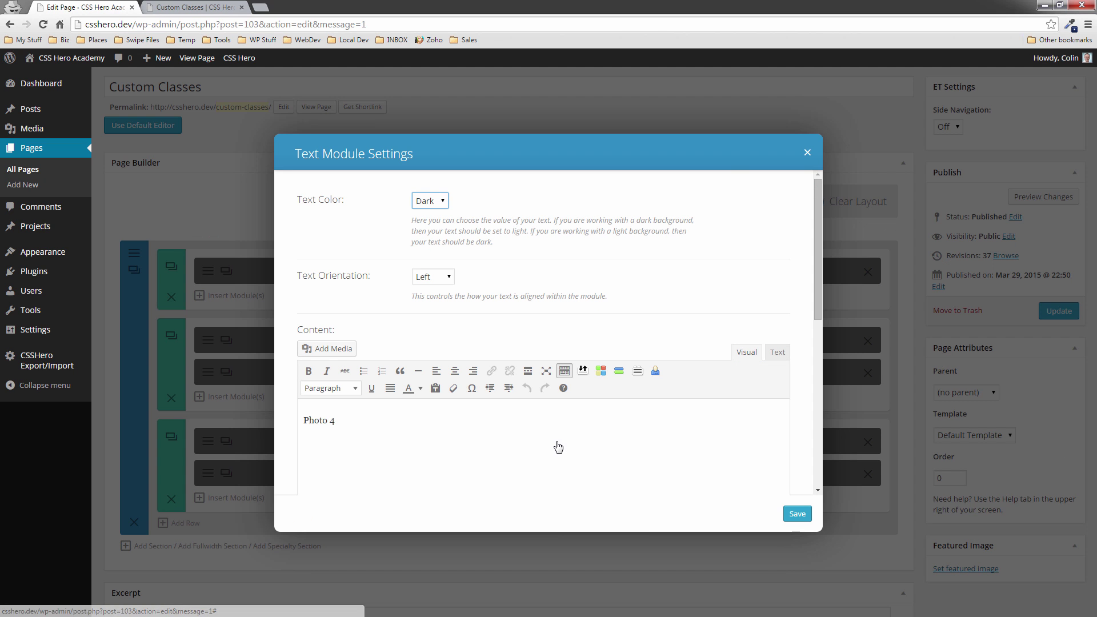
{"action": "left_click_drag", "start_coordinate": [347, 419], "coordinate": [284, 422]}
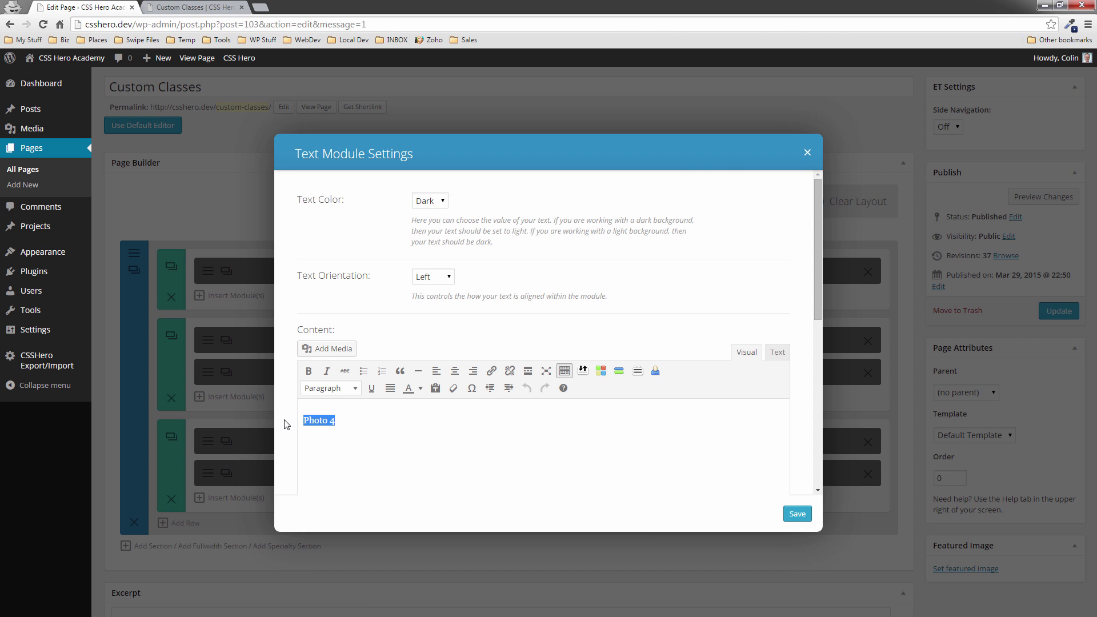
{"action": "left_click", "coordinate": [350, 387]}
{"action": "left_click", "coordinate": [331, 478]}
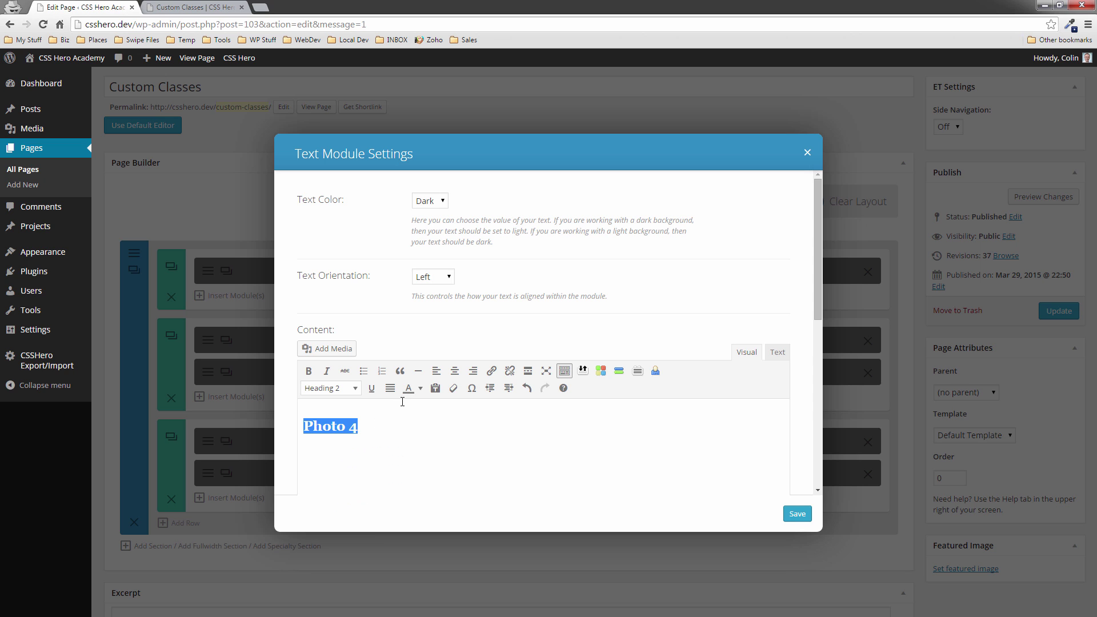
{"action": "left_click", "coordinate": [421, 388]}
{"action": "left_click", "coordinate": [410, 428]}
{"action": "left_click", "coordinate": [798, 514]}
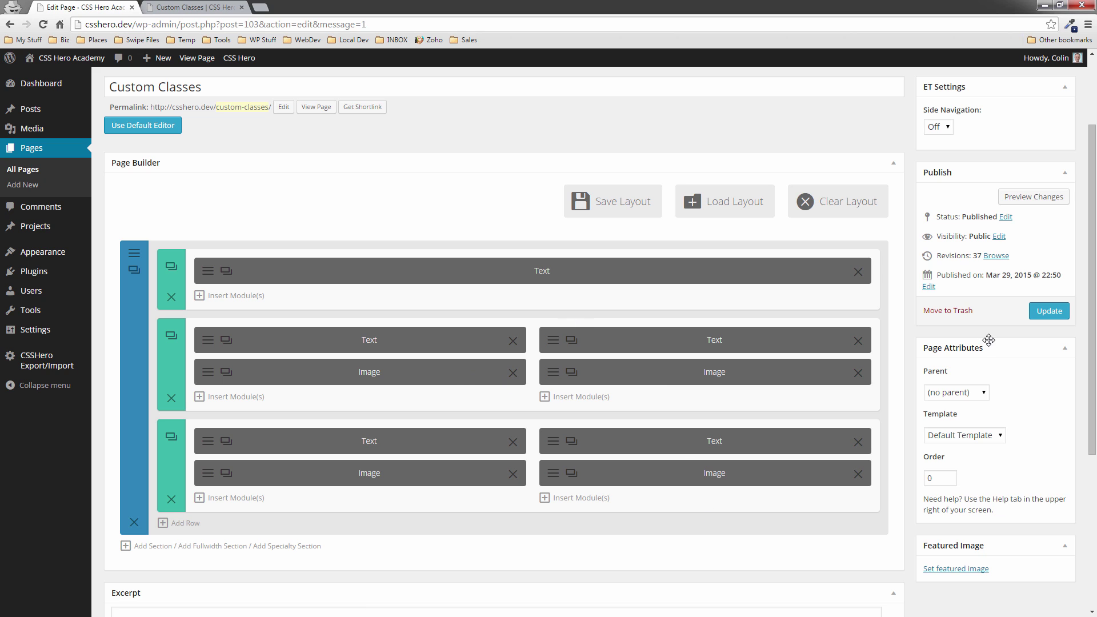
Update the page and refresh the live Custom Classes page to see the red heading captions
{"action": "left_click", "coordinate": [1057, 313]}
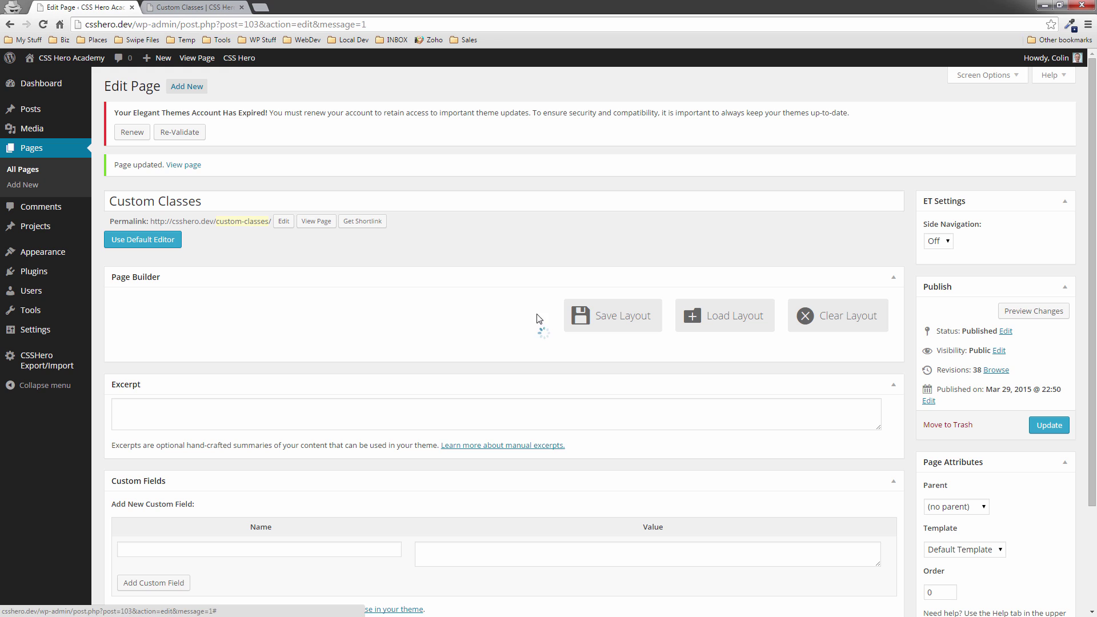
{"action": "left_click", "coordinate": [199, 7]}
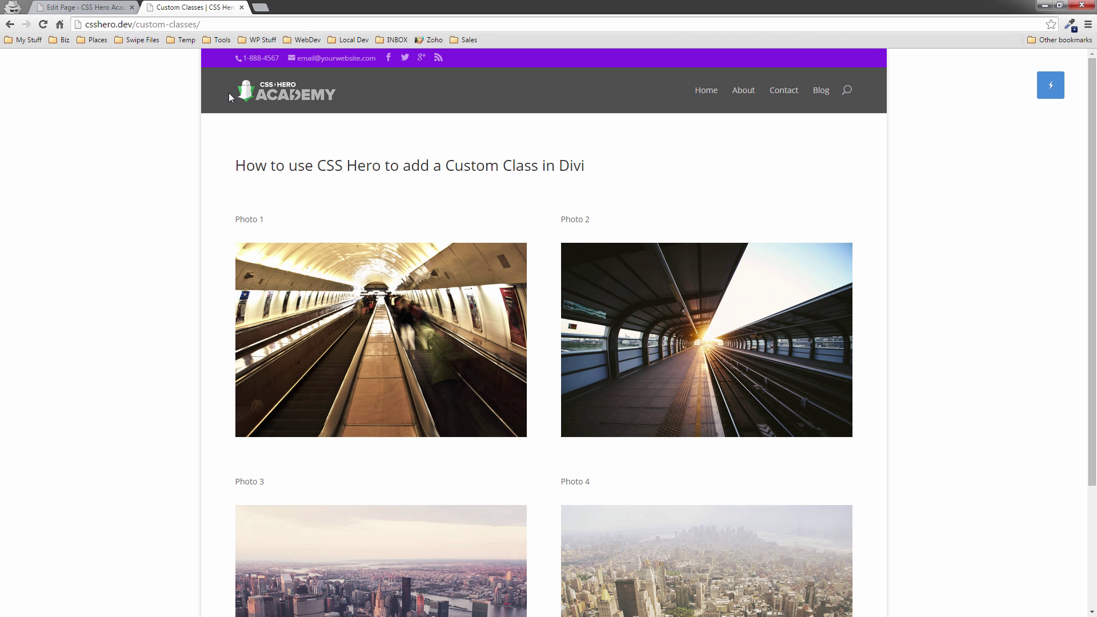
{"action": "key", "text": "F5"}
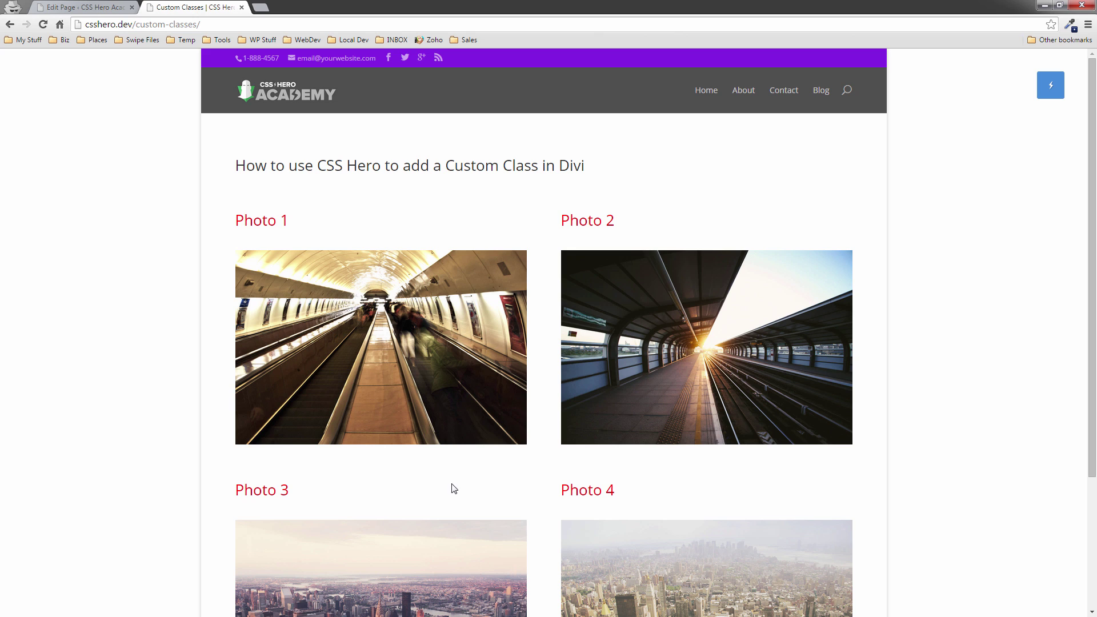
Revert the Photo 1 caption to an uncoloured Paragraph and save its text module
{"action": "left_click", "coordinate": [89, 8]}
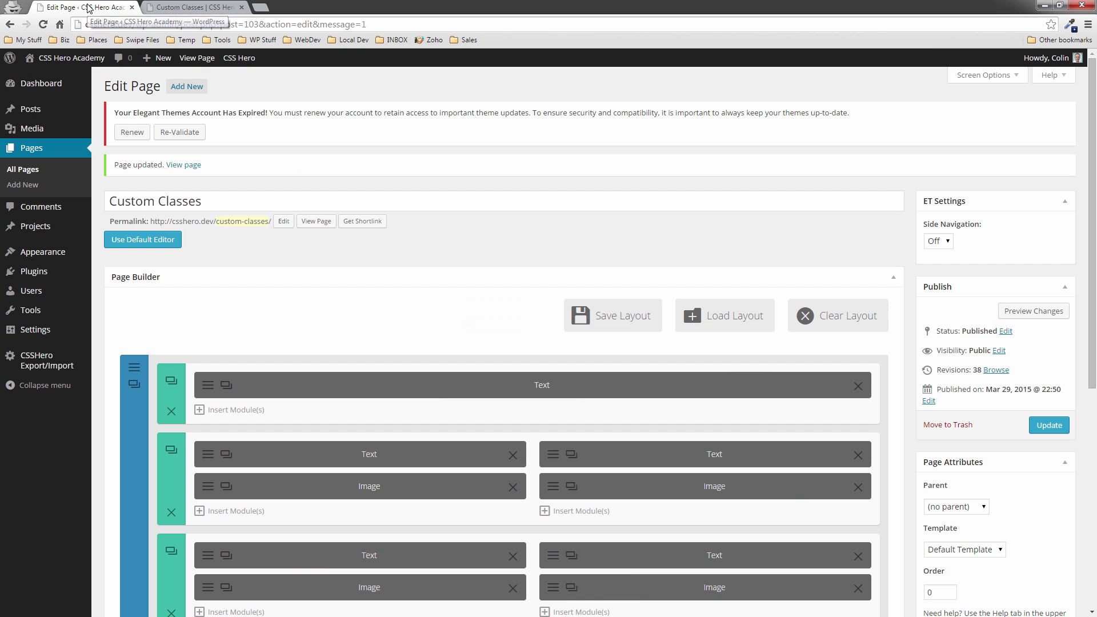
{"action": "scroll", "coordinate": [478, 200], "scroll_direction": "down", "scroll_amount": 2}
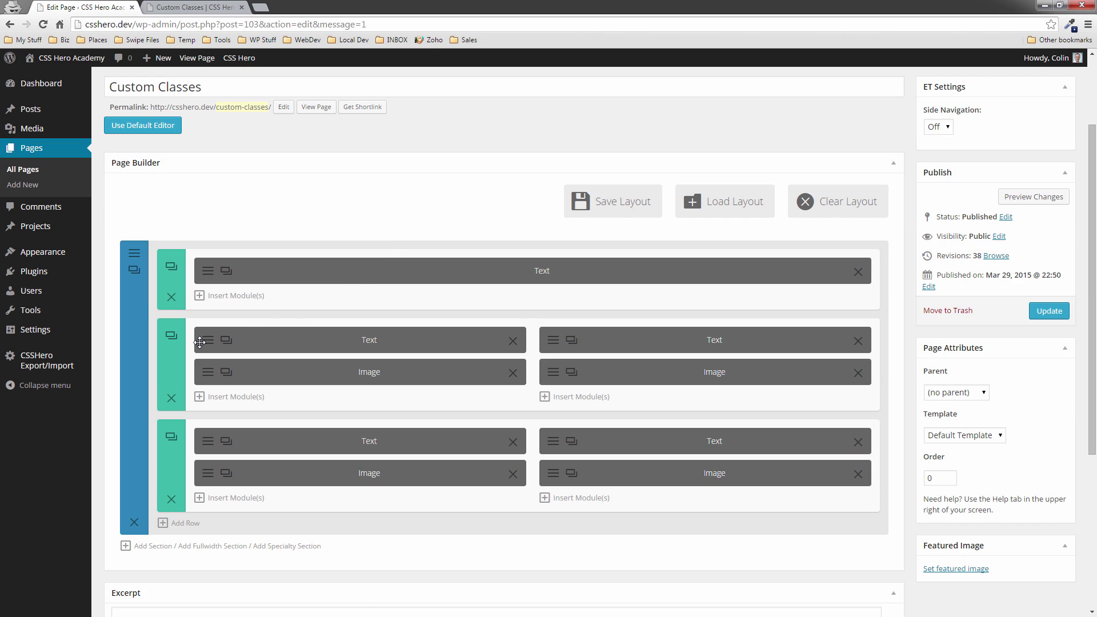
{"action": "left_click", "coordinate": [207, 342]}
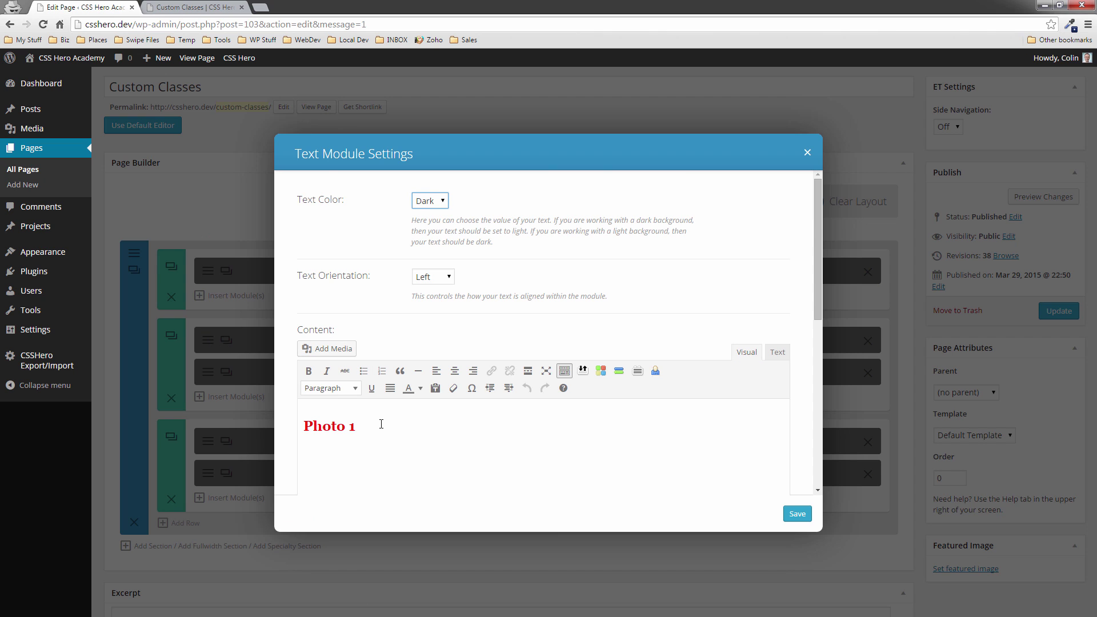
{"action": "left_click_drag", "start_coordinate": [381, 424], "coordinate": [280, 423]}
{"action": "left_click", "coordinate": [355, 389]}
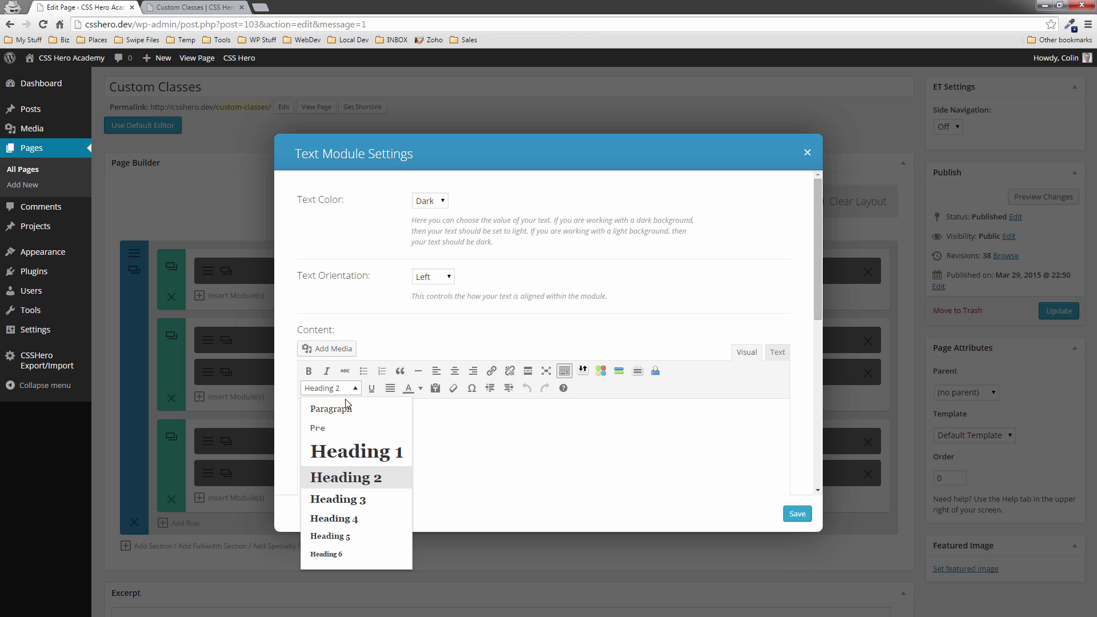
{"action": "left_click", "coordinate": [326, 409]}
{"action": "left_click", "coordinate": [421, 388]}
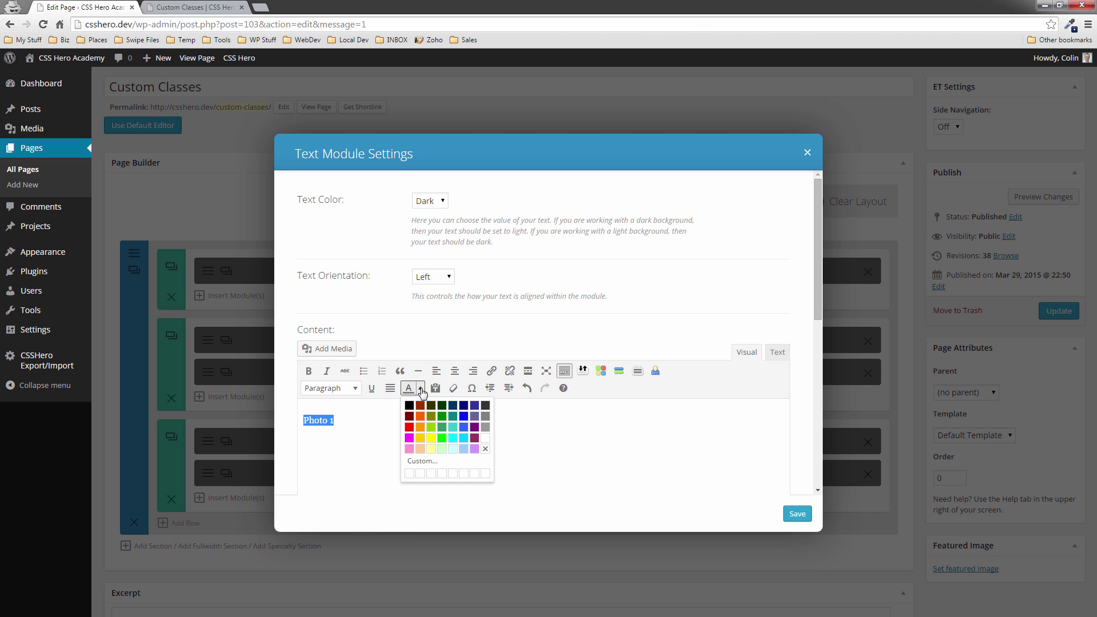
{"action": "left_click", "coordinate": [485, 448]}
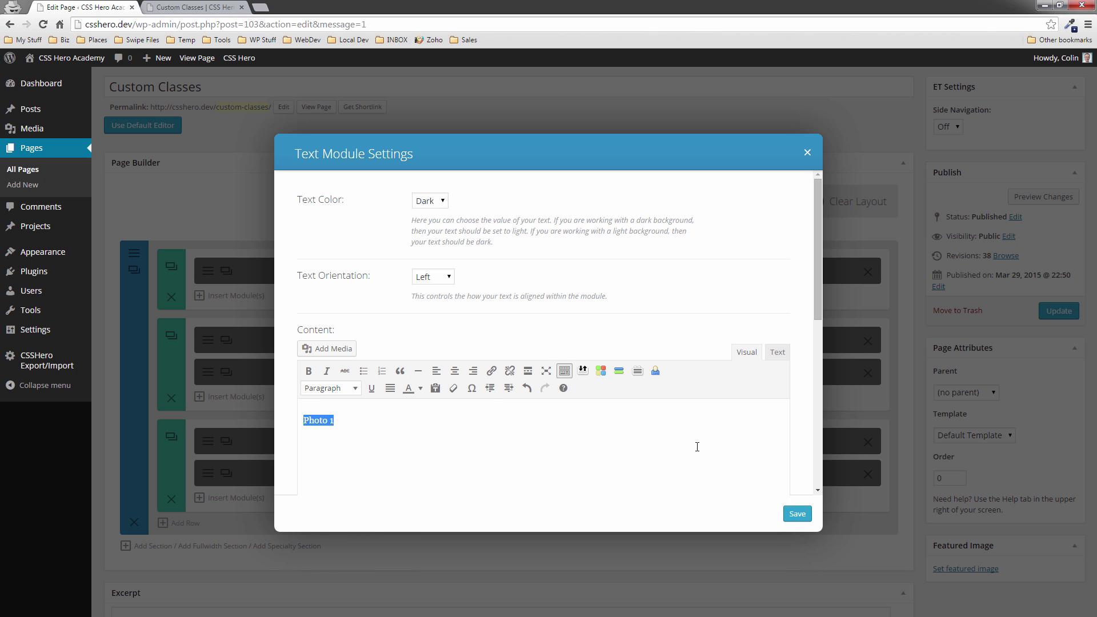
{"action": "left_click", "coordinate": [796, 514]}
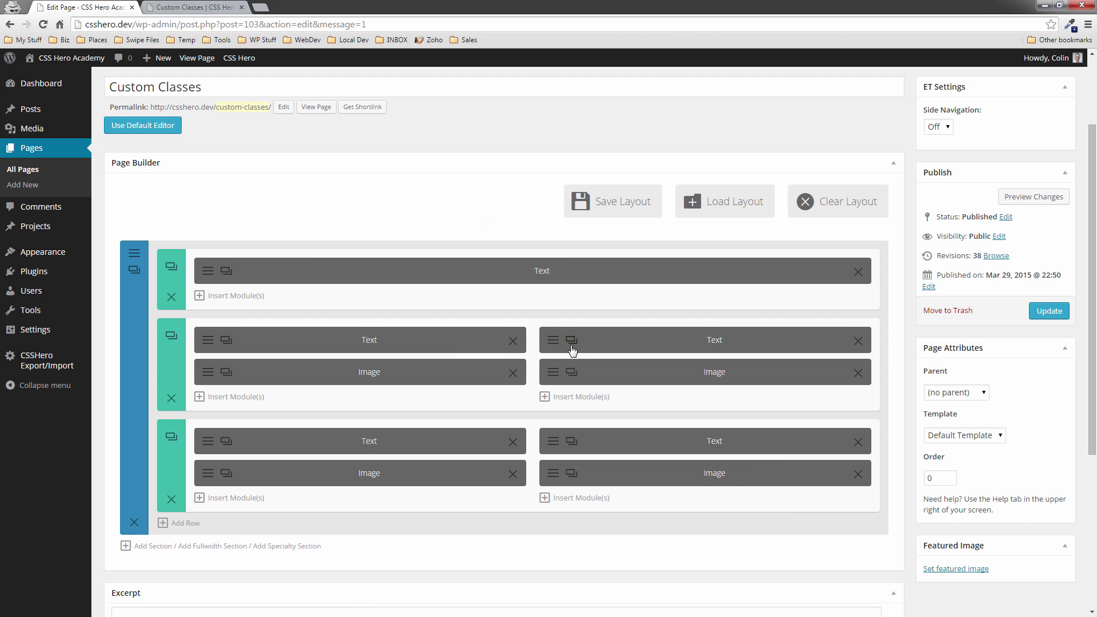
Revert the Photo 2 caption to an uncoloured Paragraph and save its text module
{"action": "left_click", "coordinate": [554, 341]}
{"action": "left_click_drag", "start_coordinate": [379, 427], "coordinate": [365, 400]}
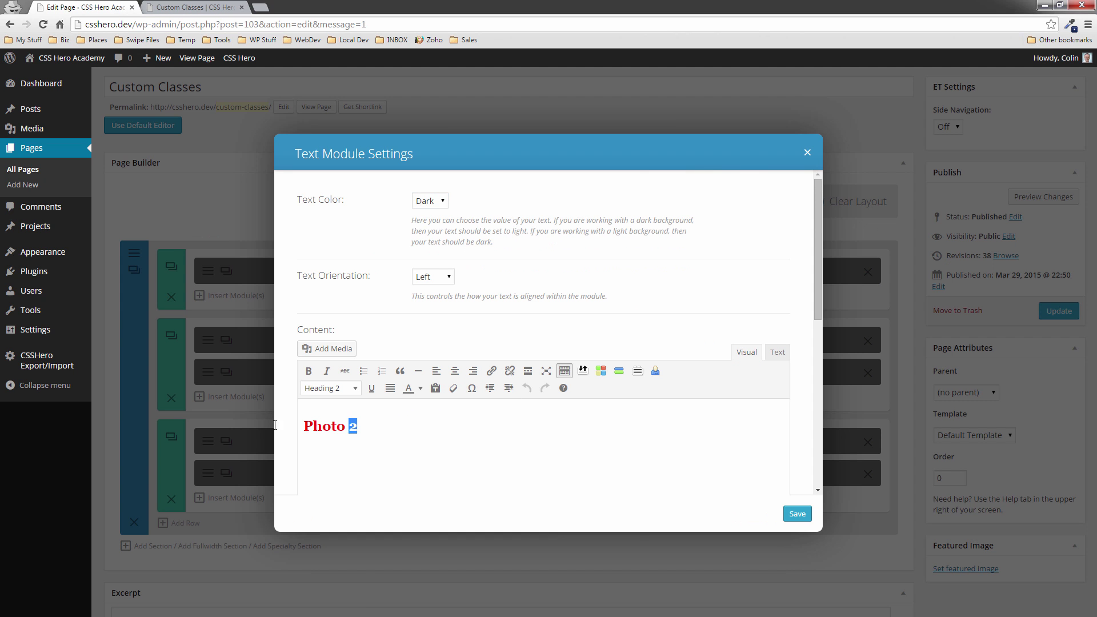
{"action": "left_click", "coordinate": [355, 388]}
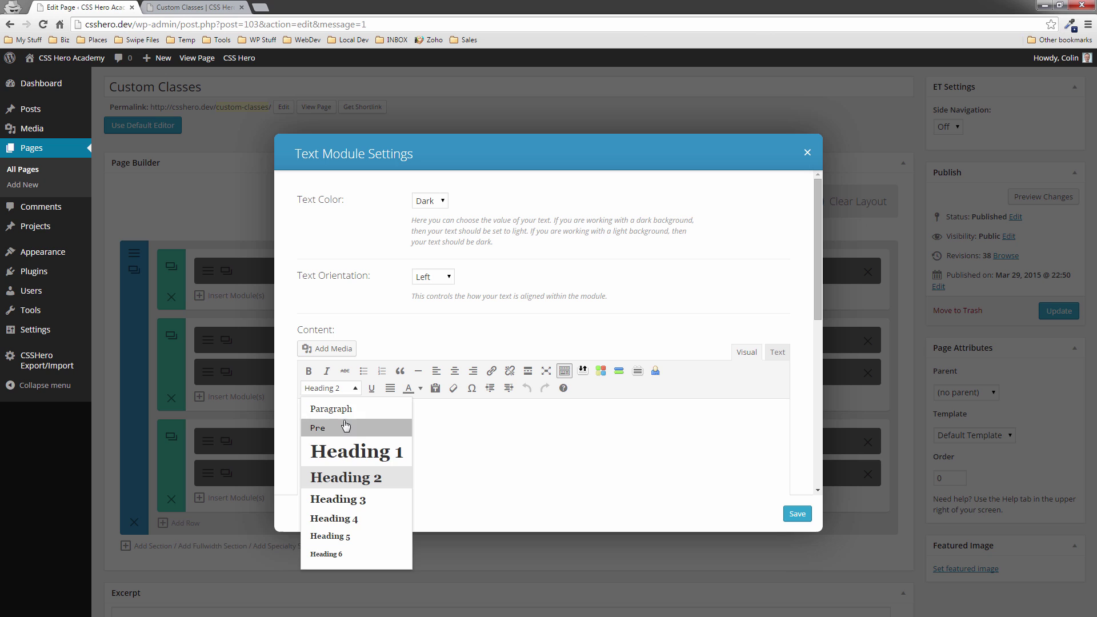
{"action": "left_click", "coordinate": [343, 410]}
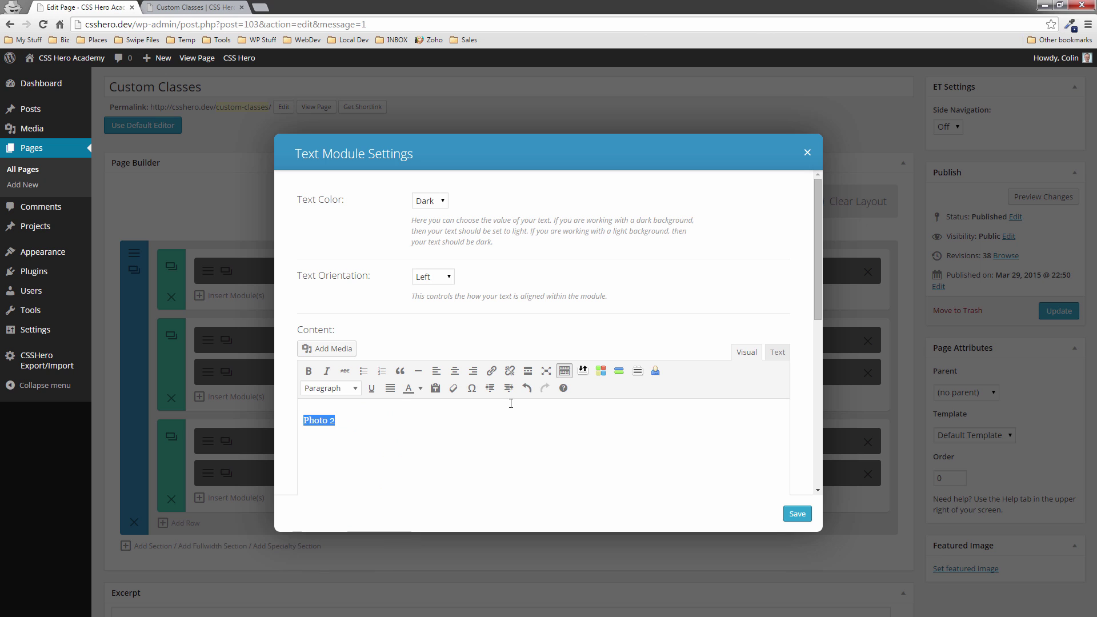
{"action": "left_click", "coordinate": [421, 388]}
{"action": "left_click", "coordinate": [486, 450]}
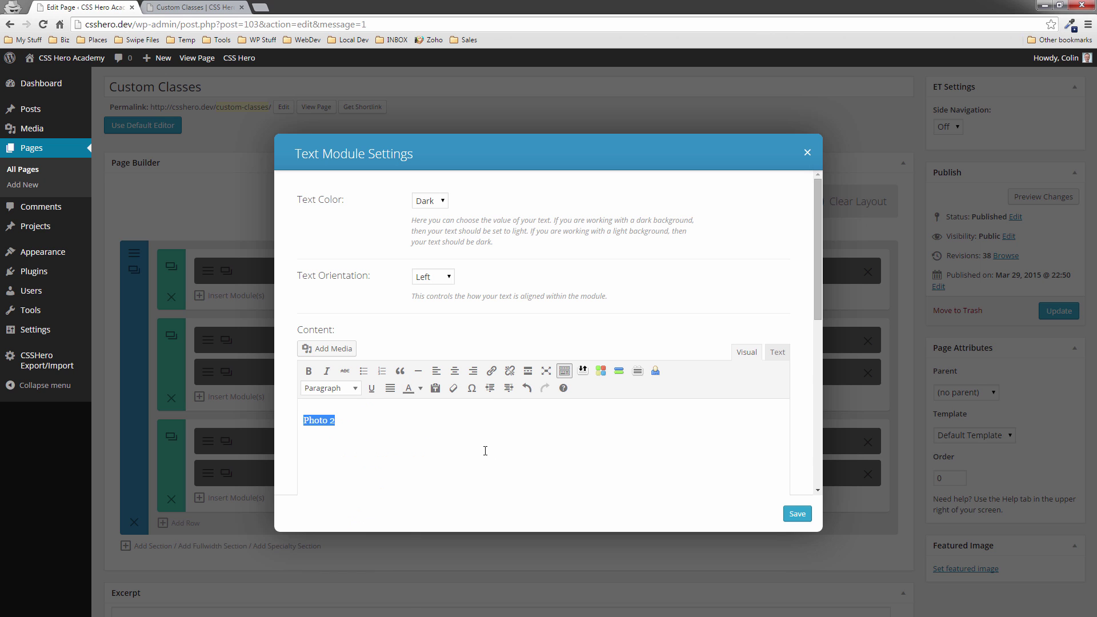
{"action": "left_click", "coordinate": [800, 517]}
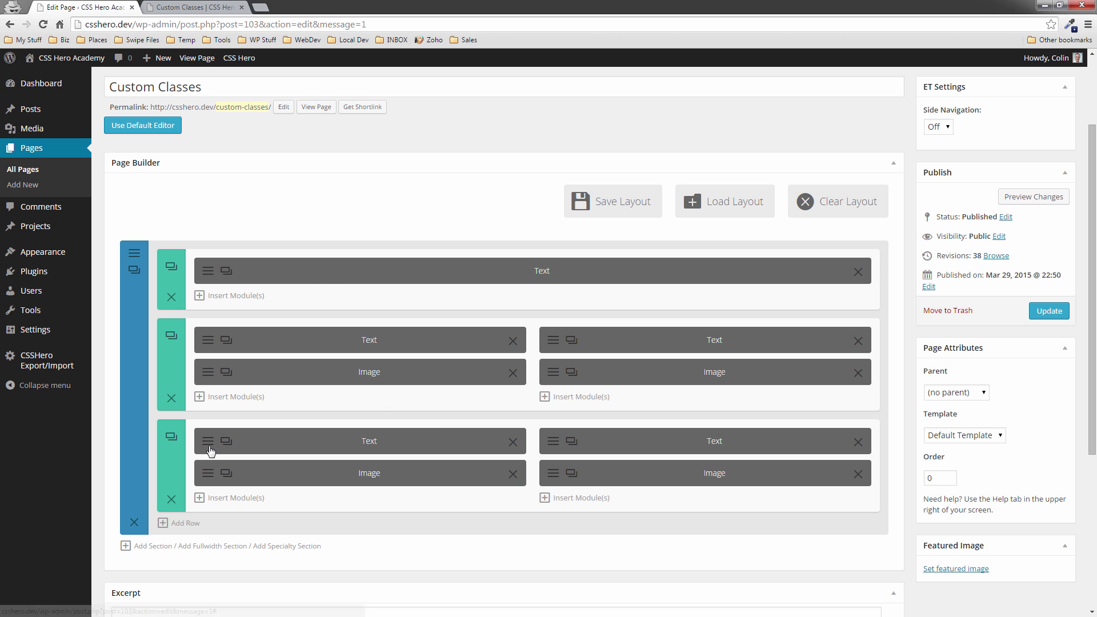
Revert the Photo 3 caption to an uncoloured Paragraph and save its text module
{"action": "left_click", "coordinate": [209, 447]}
{"action": "left_click_drag", "start_coordinate": [358, 434], "coordinate": [305, 425]}
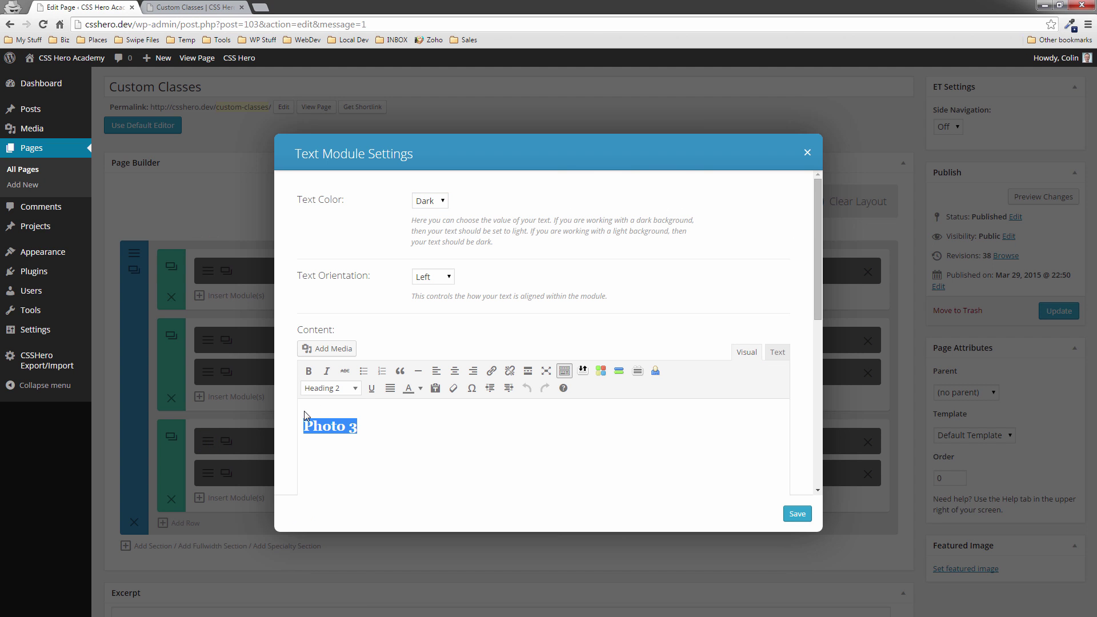
{"action": "left_click", "coordinate": [355, 389]}
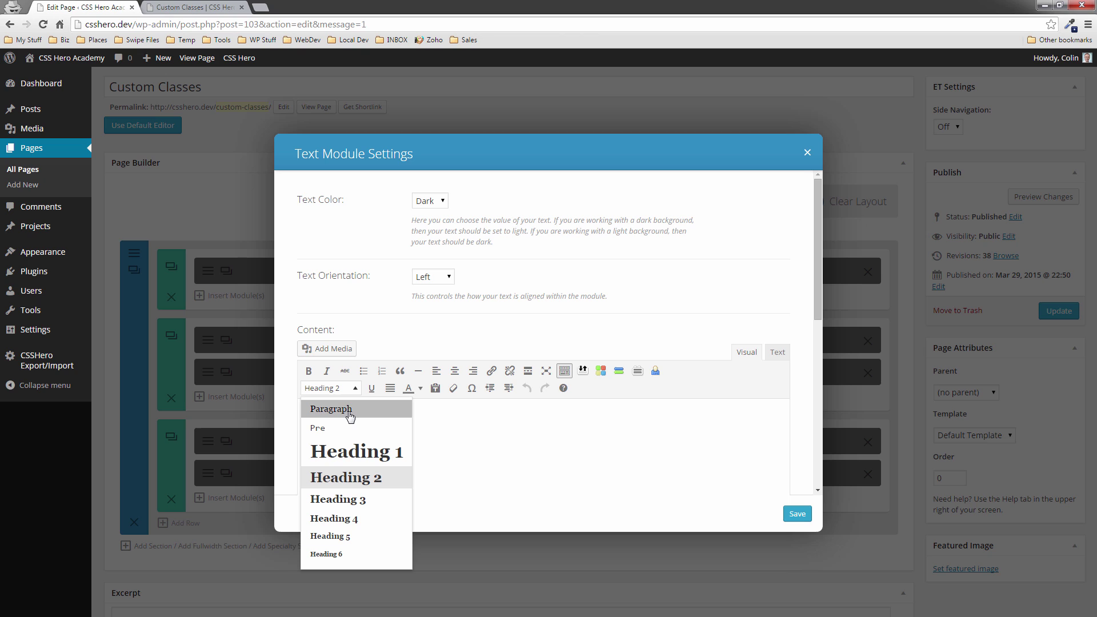
{"action": "left_click", "coordinate": [350, 410]}
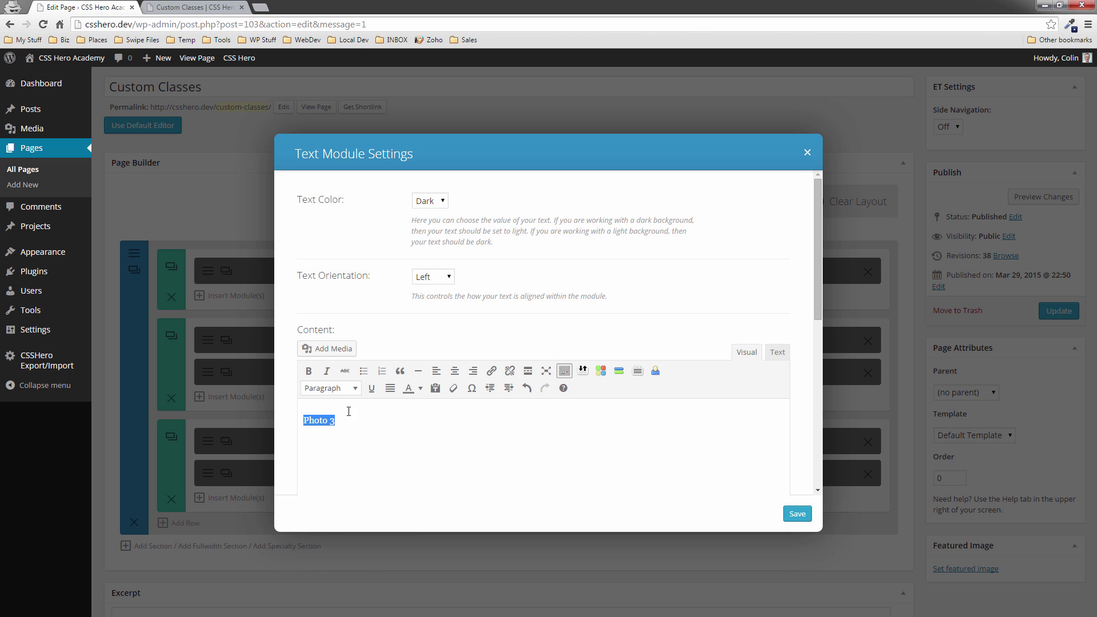
{"action": "left_click", "coordinate": [421, 389]}
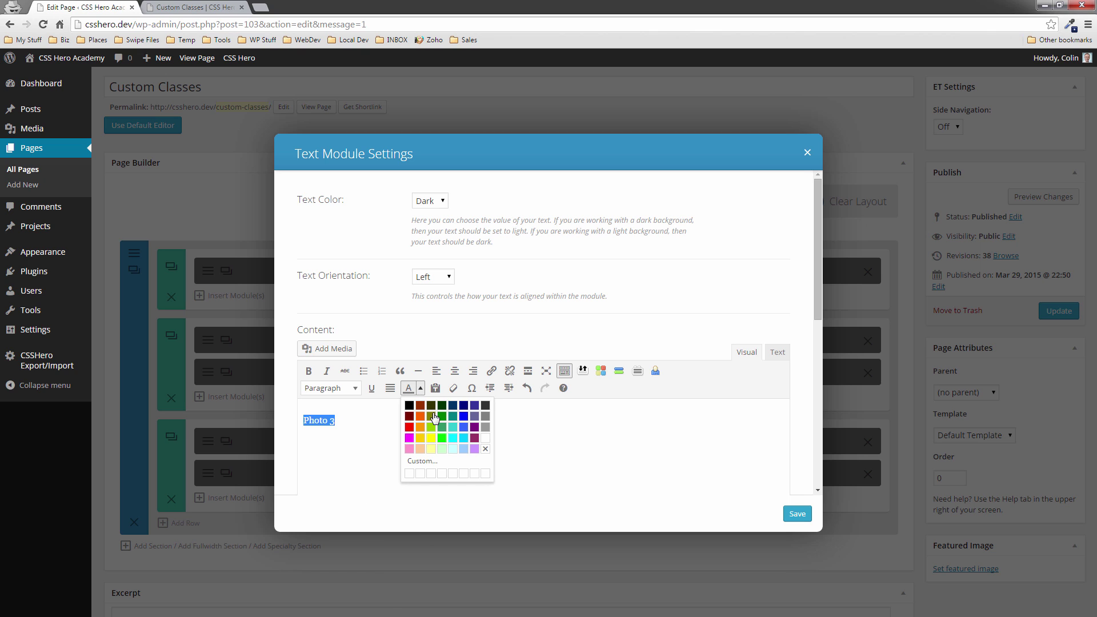
{"action": "left_click", "coordinate": [486, 450]}
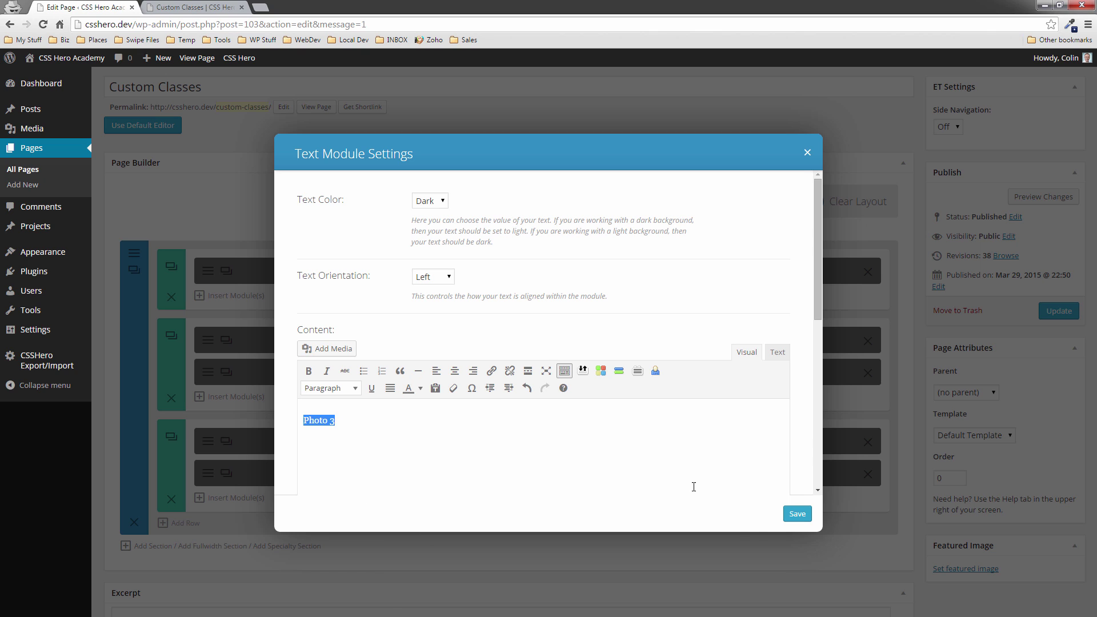
{"action": "left_click", "coordinate": [797, 514]}
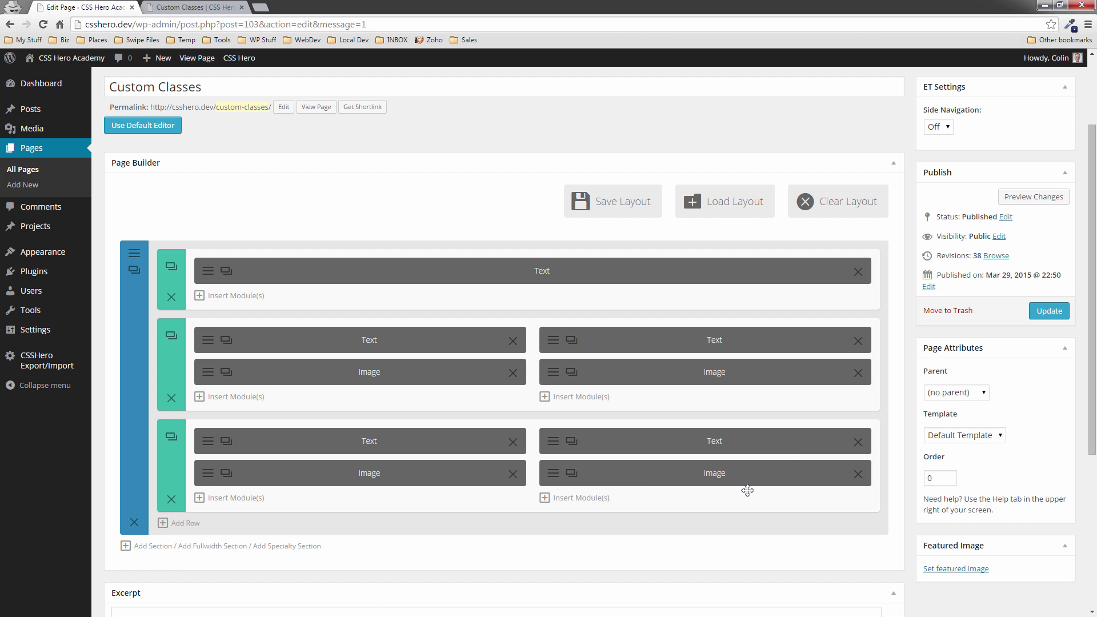
Revert the Photo 4 caption to an uncoloured Paragraph and save its text module
{"action": "left_click", "coordinate": [554, 443]}
{"action": "left_click_drag", "start_coordinate": [364, 429], "coordinate": [267, 423]}
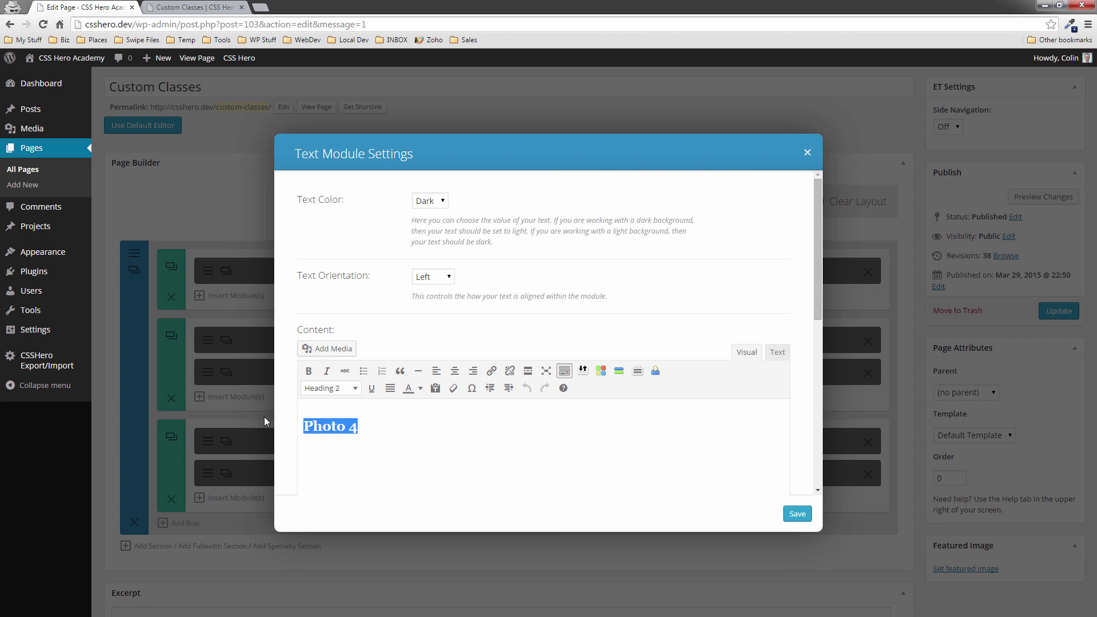
{"action": "left_click", "coordinate": [355, 388]}
{"action": "left_click", "coordinate": [343, 413]}
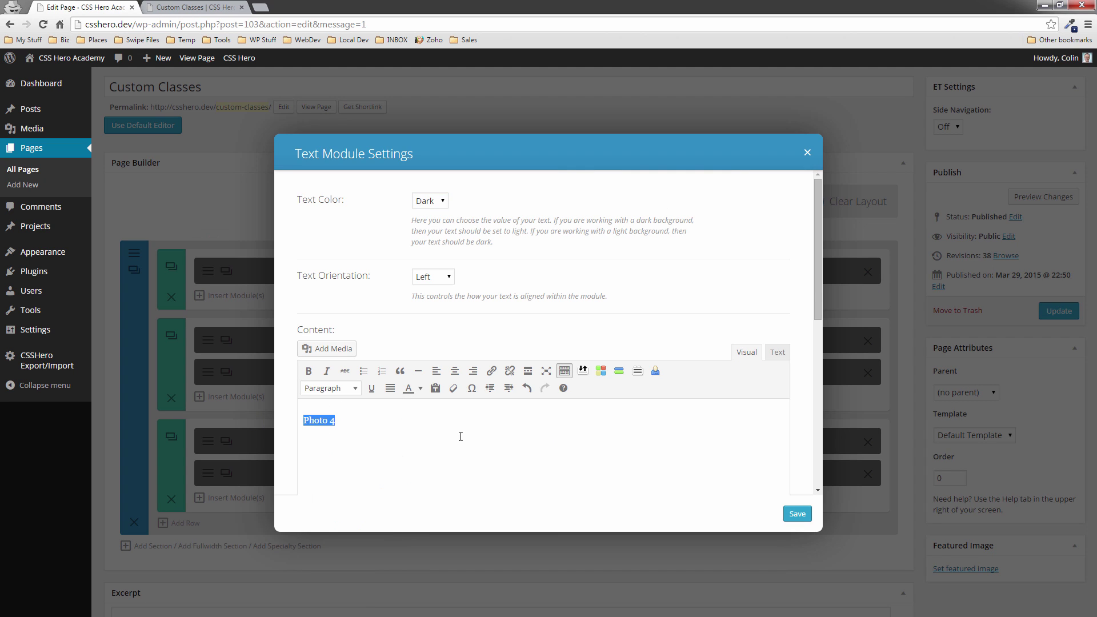
{"action": "left_click", "coordinate": [421, 388]}
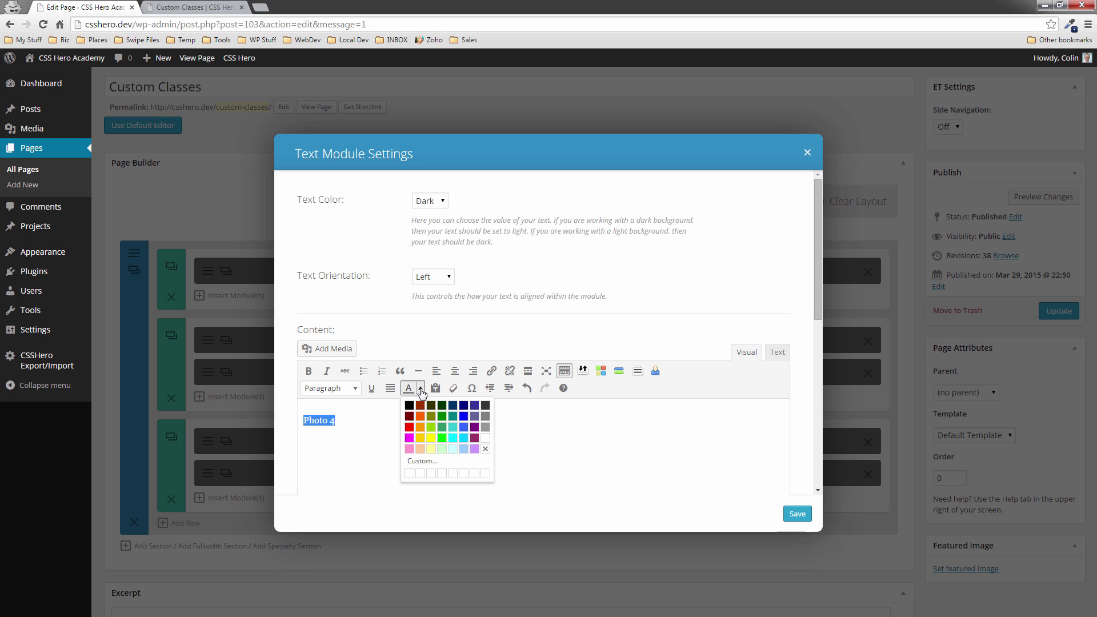
{"action": "left_click", "coordinate": [487, 450]}
{"action": "left_click", "coordinate": [797, 513]}
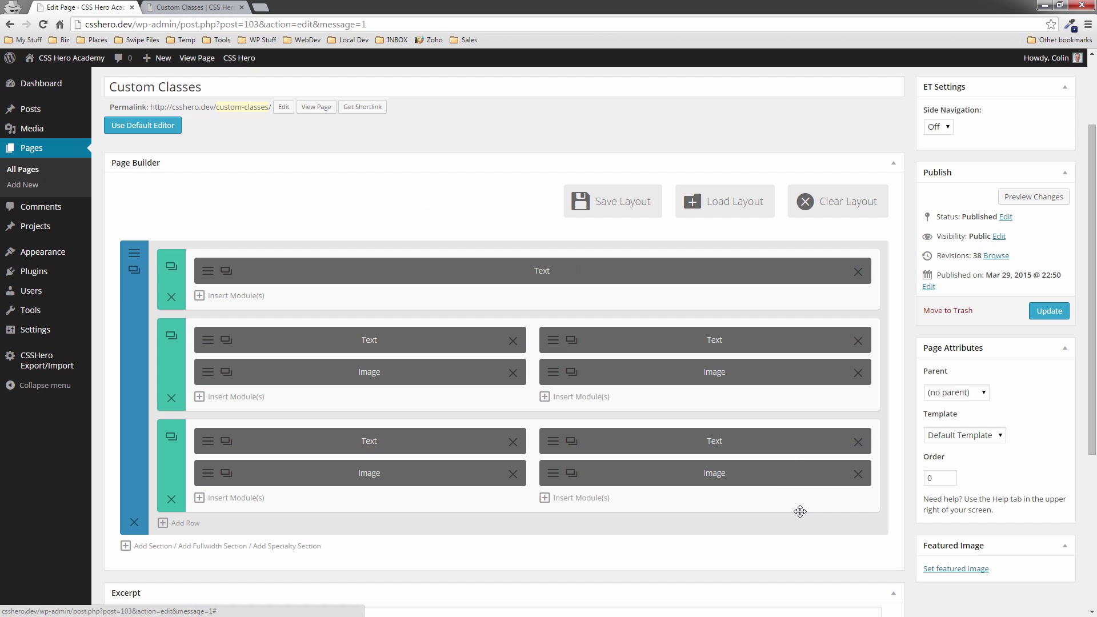
Update the page and refresh the live Custom Classes page to check the plain grey captions
{"action": "left_click", "coordinate": [1049, 311]}
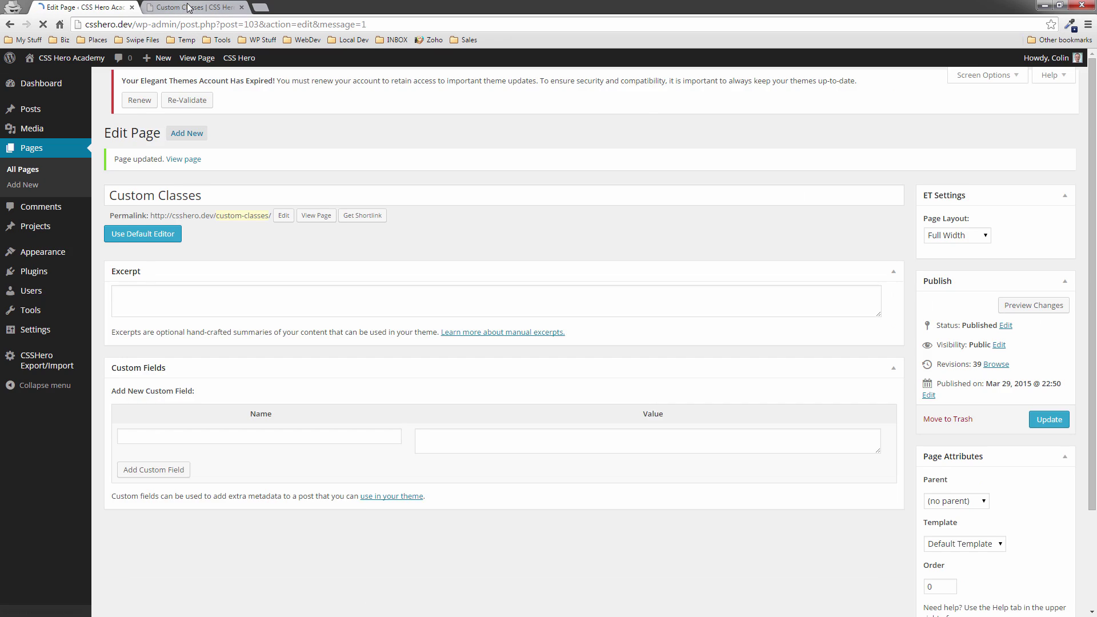
{"action": "left_click", "coordinate": [194, 7]}
{"action": "key", "text": "F5"}
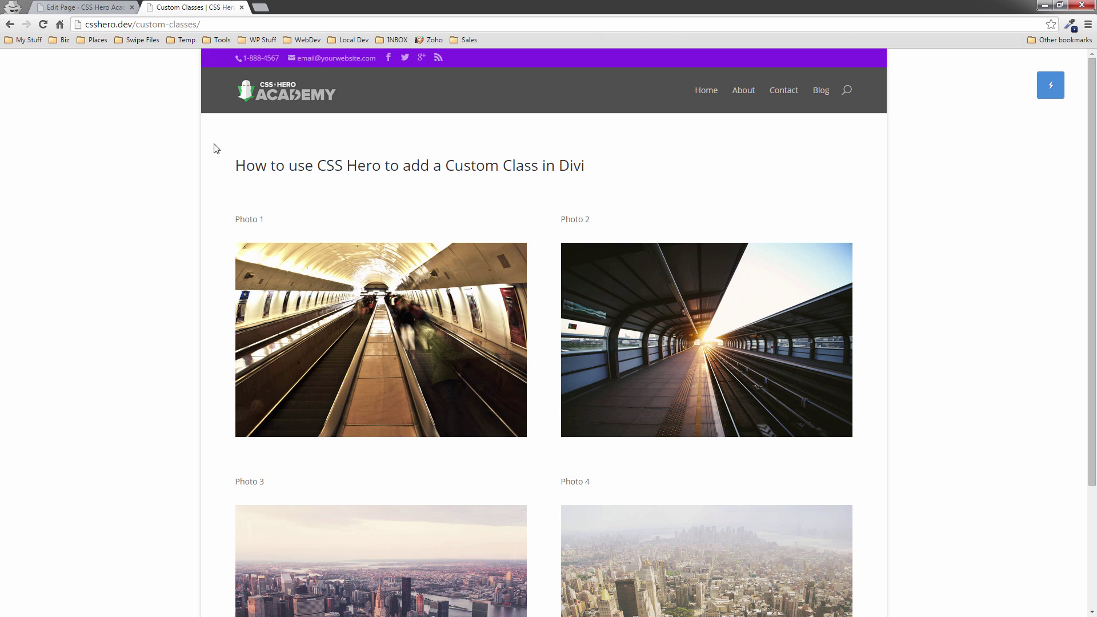
Select the red-h2 class in the Photo 1 module's CSS Class field and save the module
{"action": "left_click", "coordinate": [106, 8]}
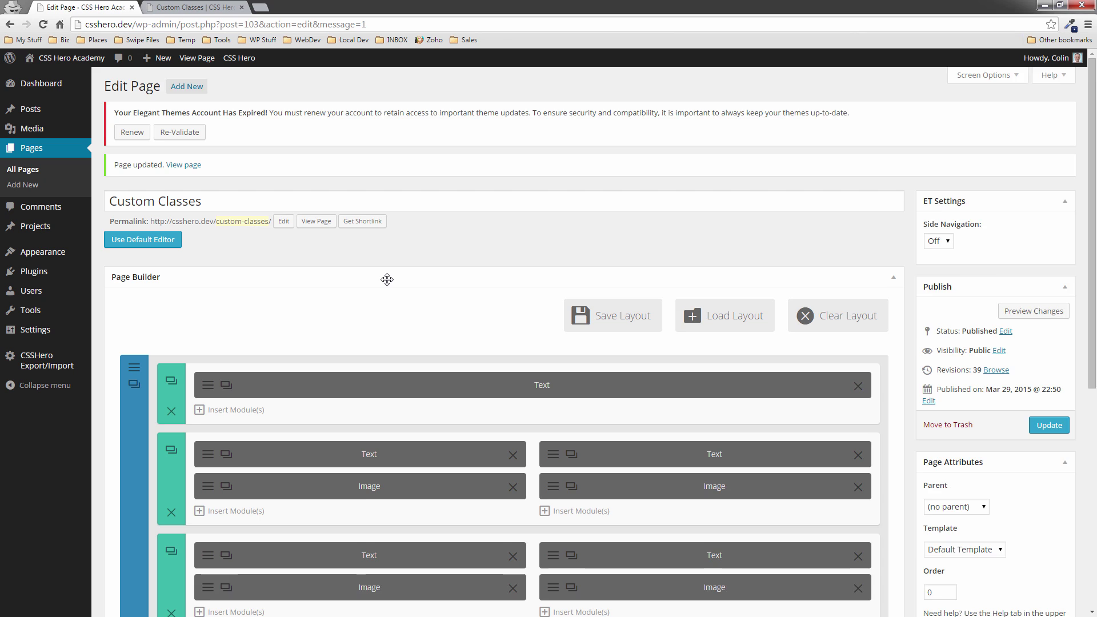
{"action": "scroll", "coordinate": [386, 285], "scroll_direction": "down", "scroll_amount": 1}
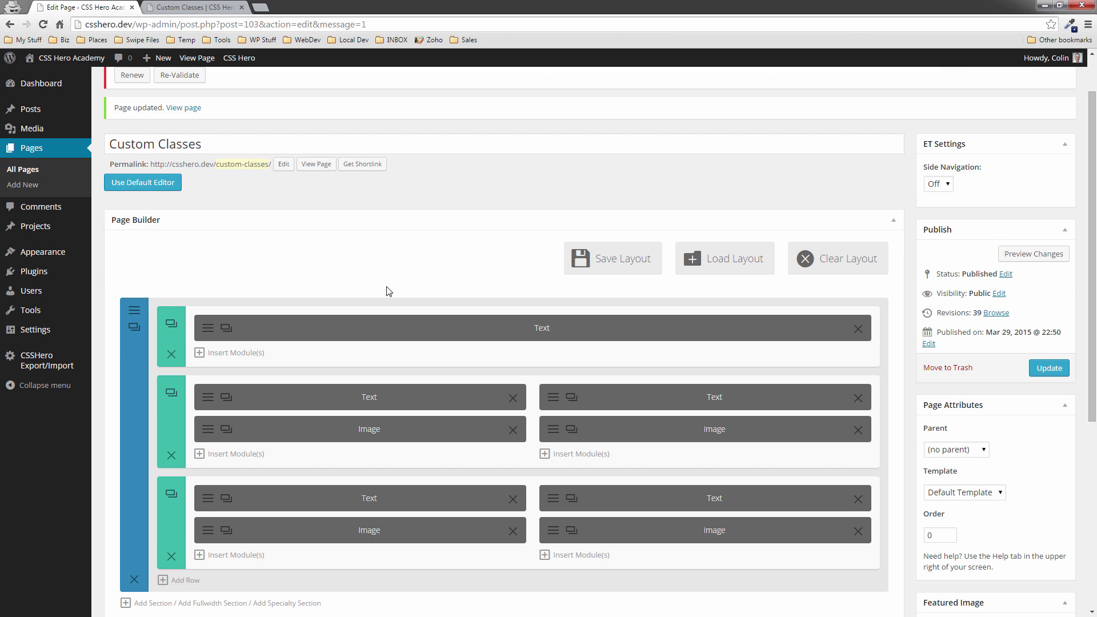
{"action": "left_click", "coordinate": [208, 398]}
{"action": "scroll", "coordinate": [436, 384], "scroll_direction": "down", "scroll_amount": 5}
{"action": "left_click", "coordinate": [432, 426]}
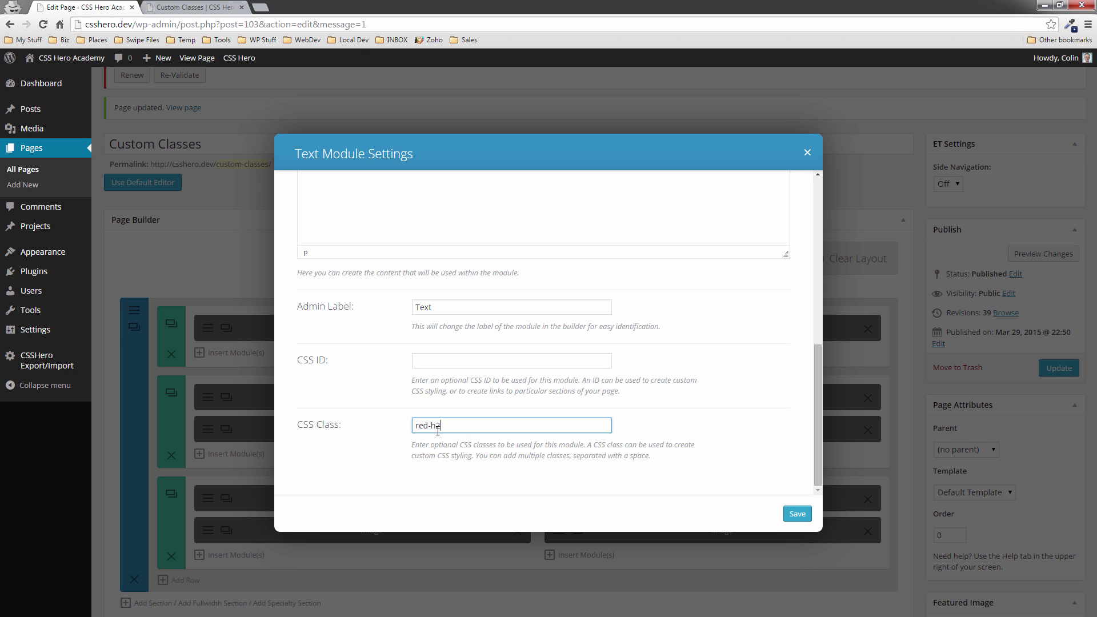
{"action": "left_click_drag", "start_coordinate": [465, 427], "coordinate": [397, 426]}
{"action": "left_click", "coordinate": [798, 514]}
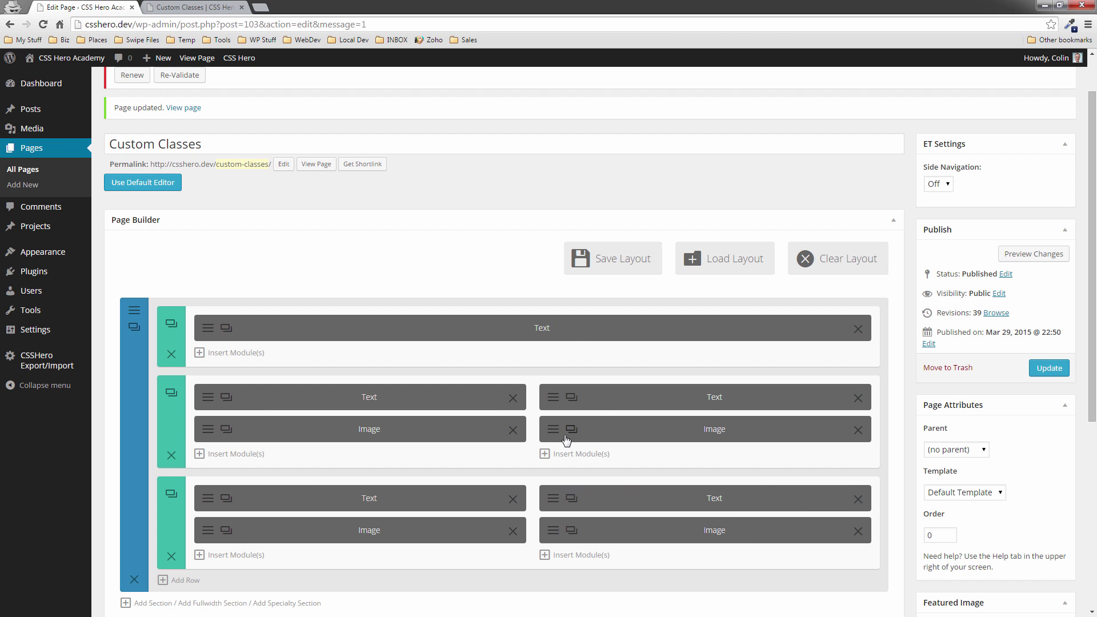
Give the Photo 2 and Photo 3 text modules the CSS class red-h2 and save them
{"action": "left_click", "coordinate": [562, 410]}
{"action": "scroll", "coordinate": [505, 439], "scroll_direction": "down", "scroll_amount": 10}
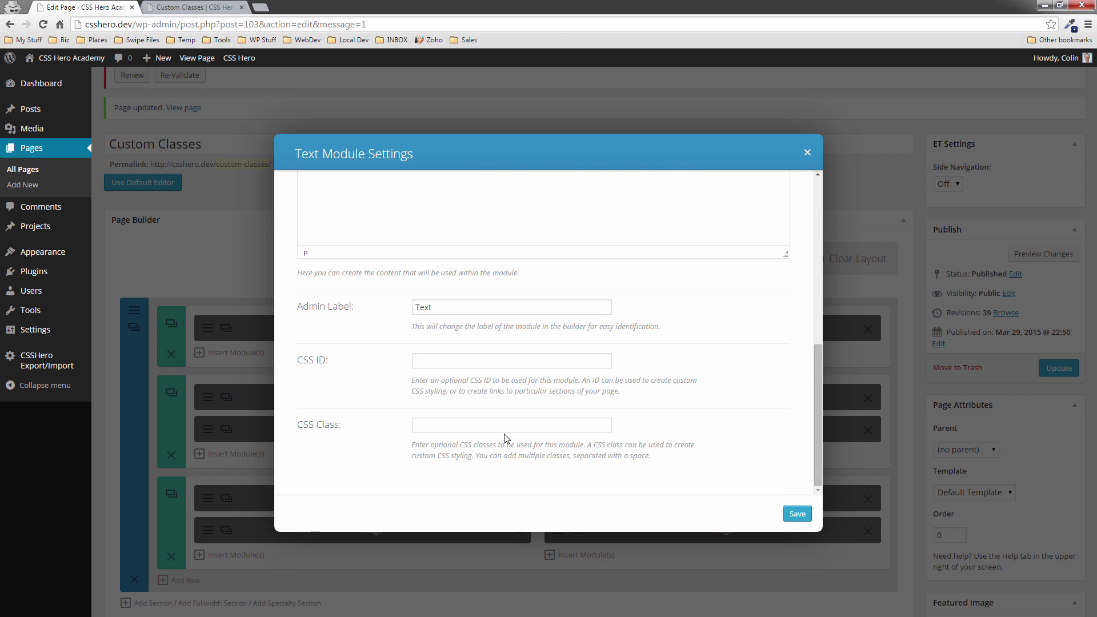
{"action": "left_click", "coordinate": [428, 428]}
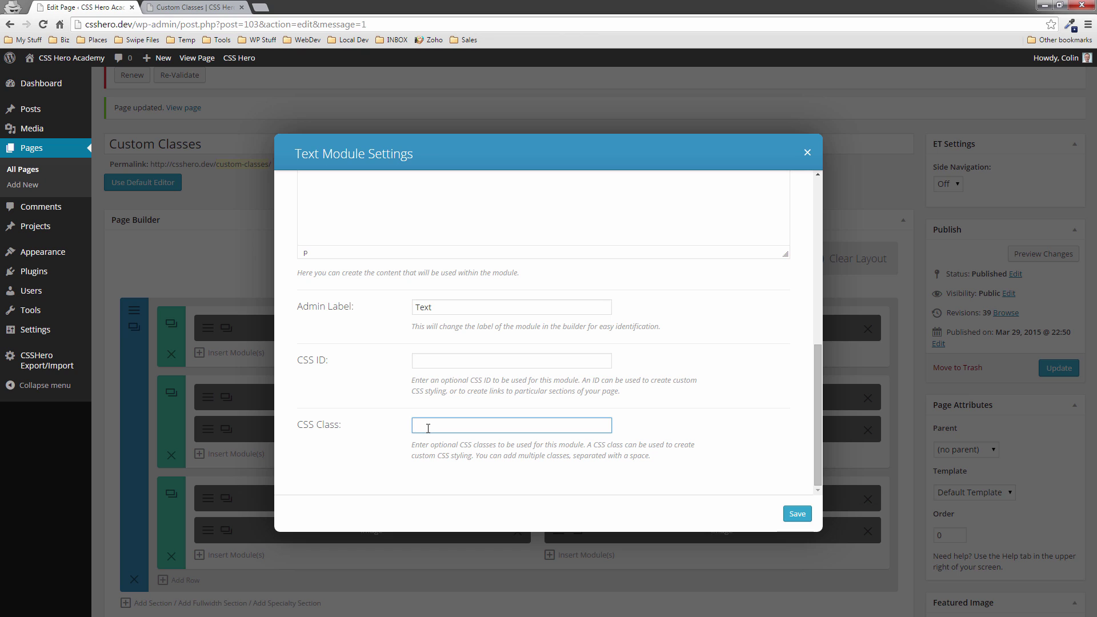
{"action": "type", "text": "red-h2"}
{"action": "left_click", "coordinate": [798, 514]}
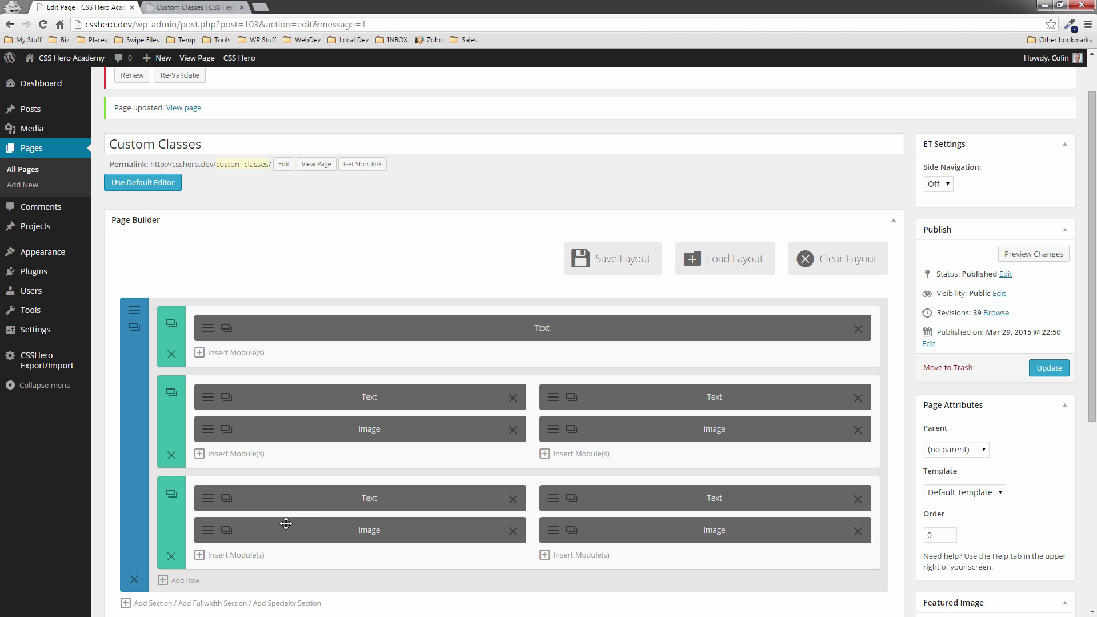
{"action": "left_click", "coordinate": [207, 498]}
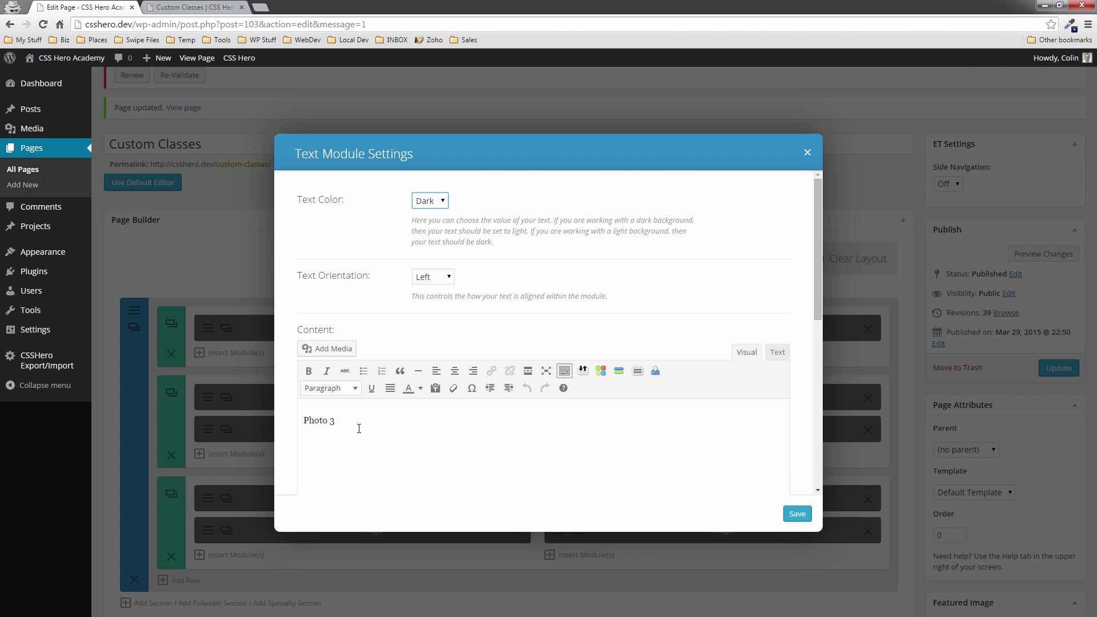
{"action": "scroll", "coordinate": [413, 439], "scroll_direction": "down", "scroll_amount": 5}
{"action": "scroll", "coordinate": [412, 439], "scroll_direction": "down", "scroll_amount": 2}
{"action": "left_click", "coordinate": [420, 427]}
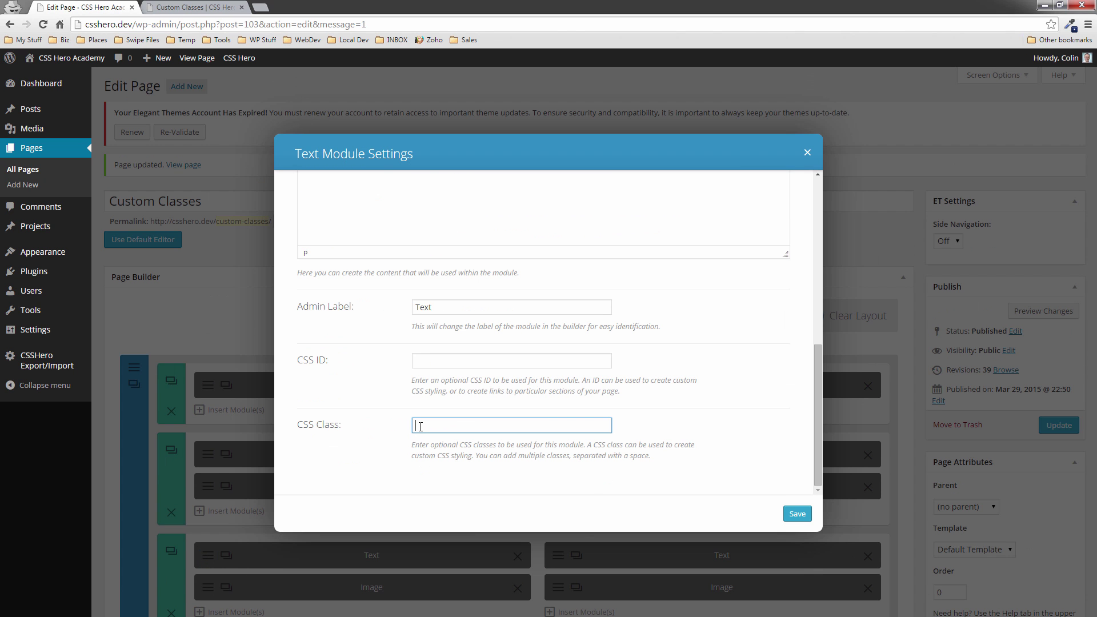
{"action": "type", "text": "red-h2"}
{"action": "left_click", "coordinate": [796, 513]}
Enter photo4 as the Photo 4 module's CSS class, save it, and update the page
{"action": "scroll", "coordinate": [743, 480], "scroll_direction": "down", "scroll_amount": 1}
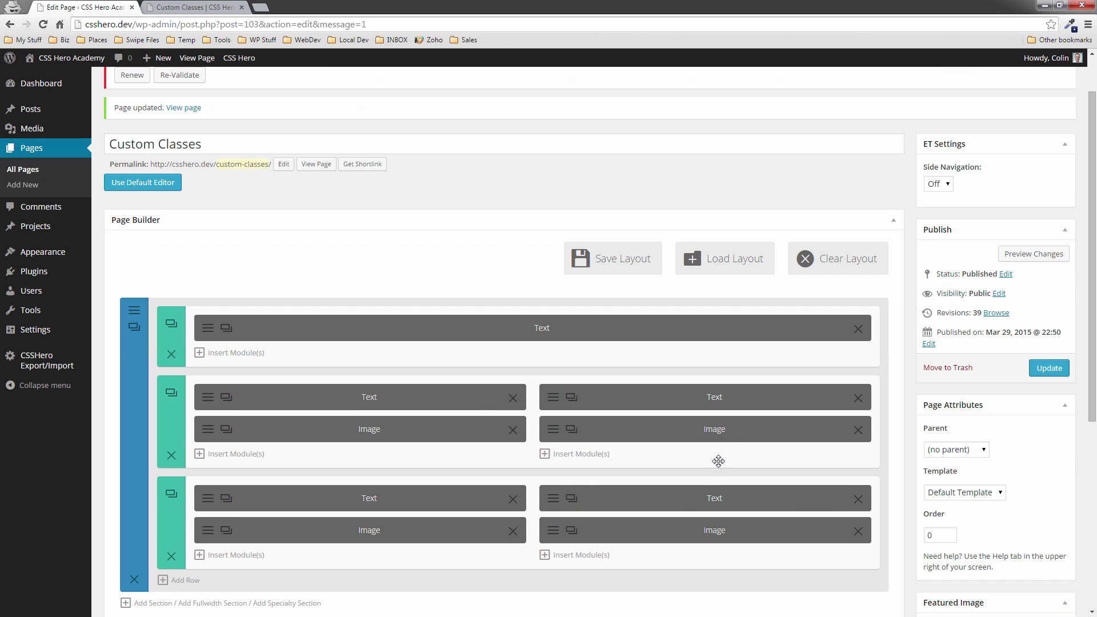
{"action": "left_click", "coordinate": [559, 503]}
{"action": "scroll", "coordinate": [430, 427], "scroll_direction": "down", "scroll_amount": 5}
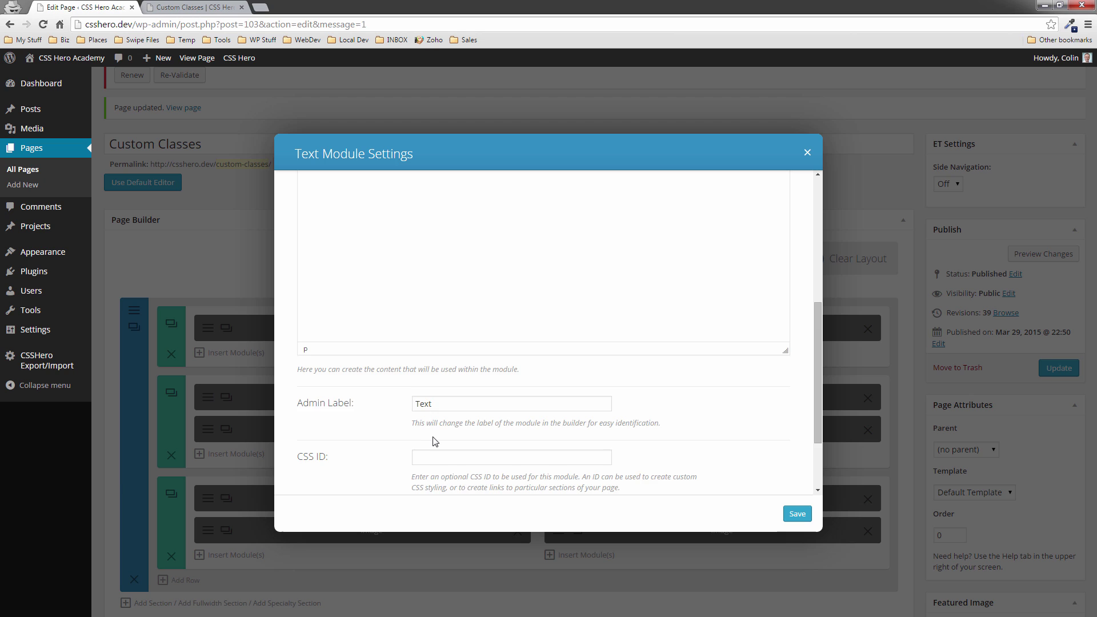
{"action": "left_click", "coordinate": [430, 429]}
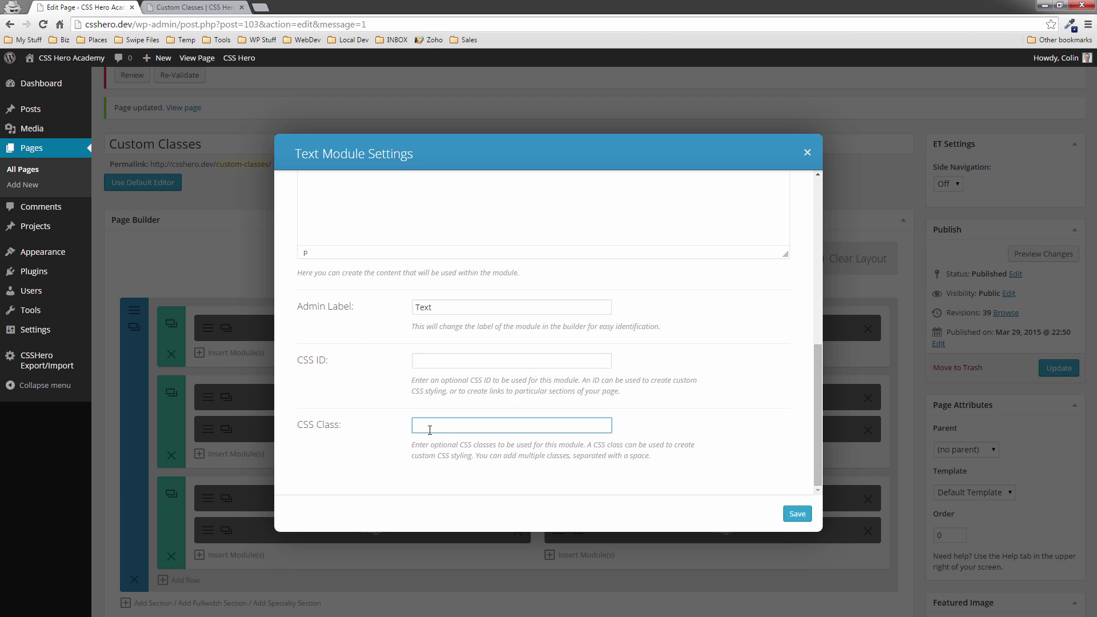
{"action": "type", "text": "photo4"}
{"action": "left_click", "coordinate": [797, 514]}
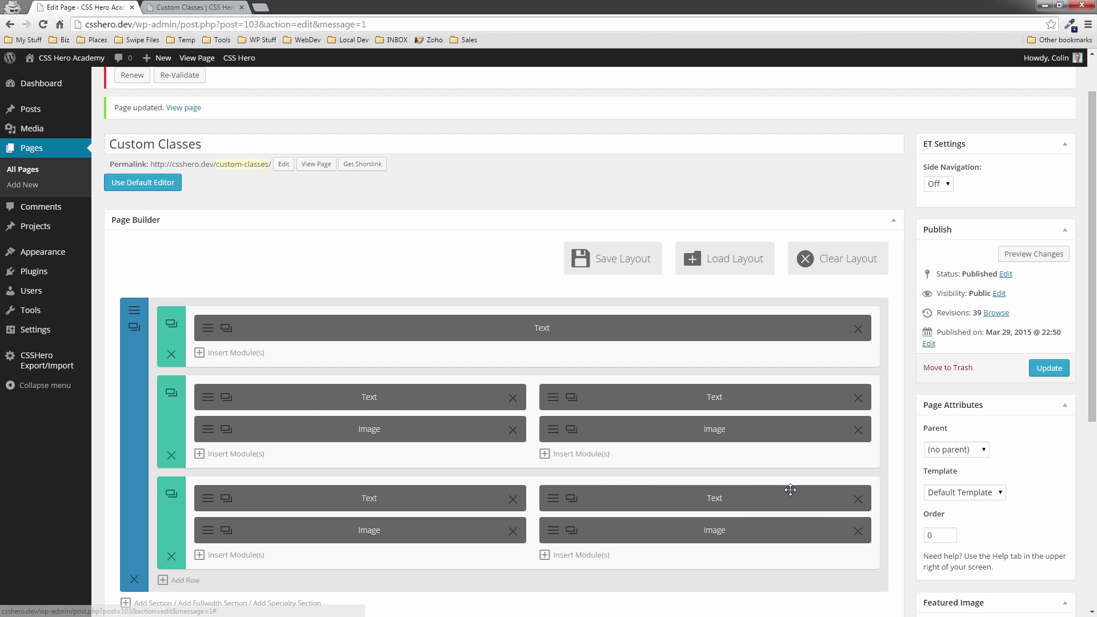
{"action": "left_click", "coordinate": [1049, 368]}
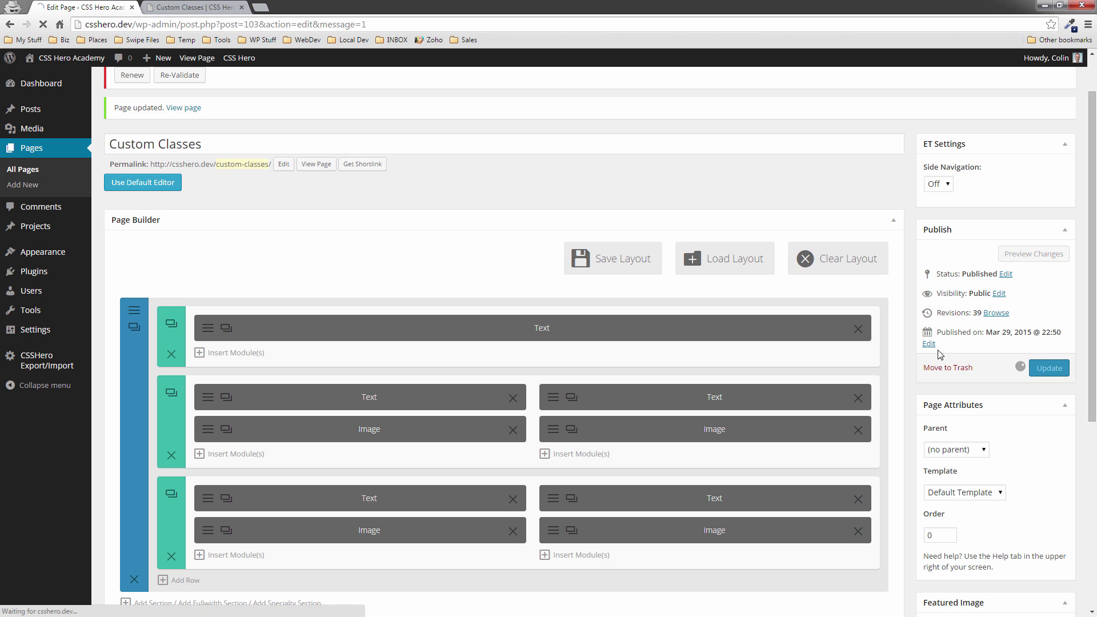
Reload the live Custom Classes page and open it in CSS Hero's inspector
{"action": "left_click", "coordinate": [194, 6]}
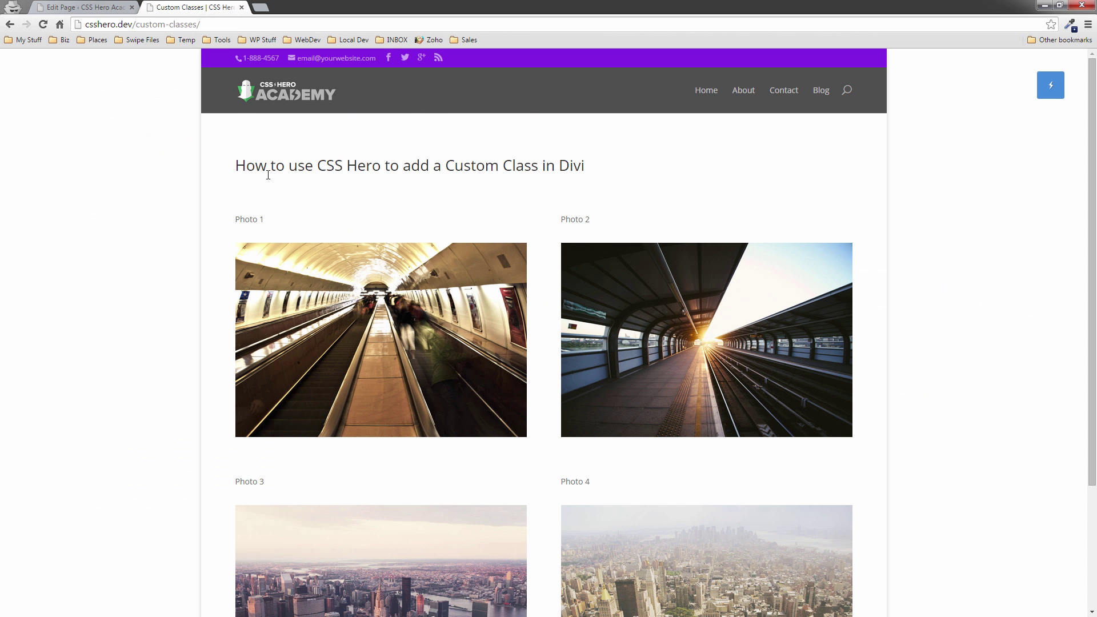
{"action": "key", "text": "F5"}
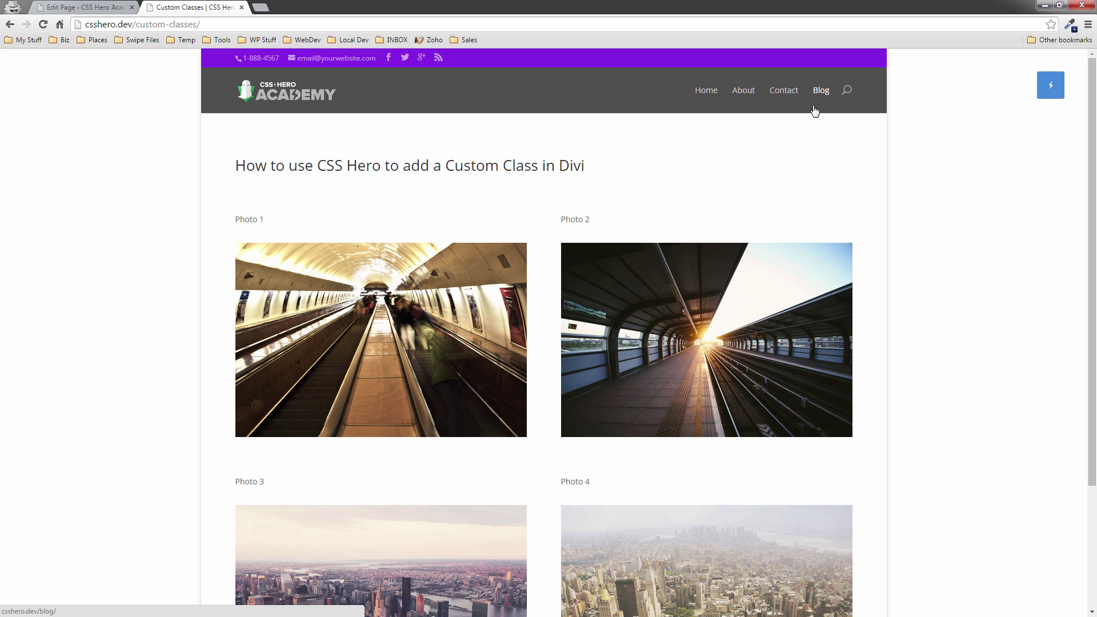
{"action": "left_click", "coordinate": [1046, 96]}
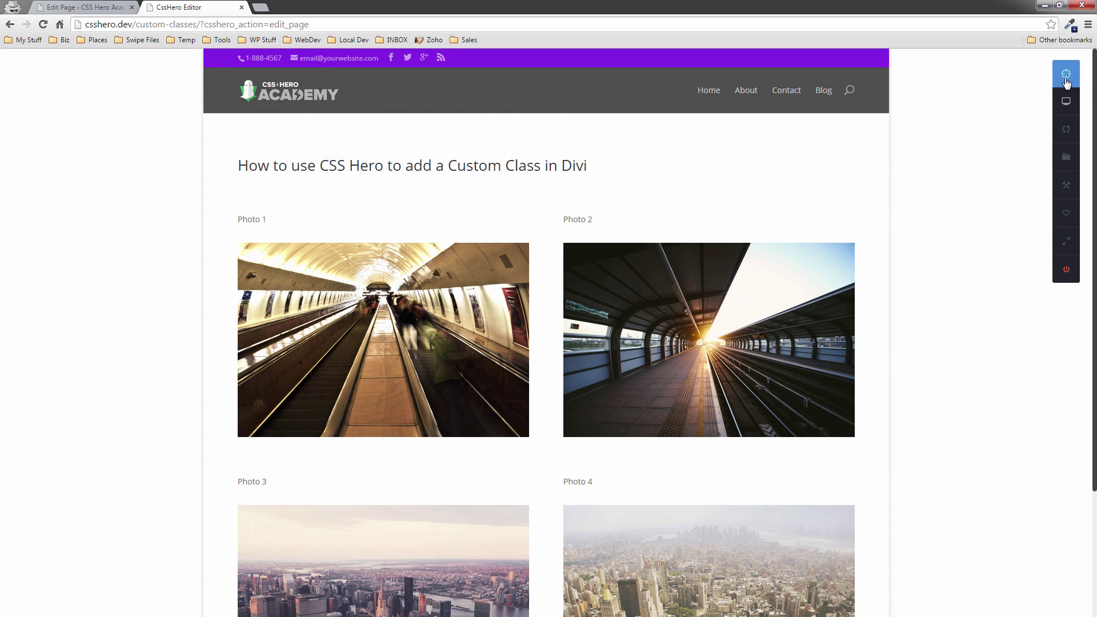
{"action": "left_click", "coordinate": [1066, 80]}
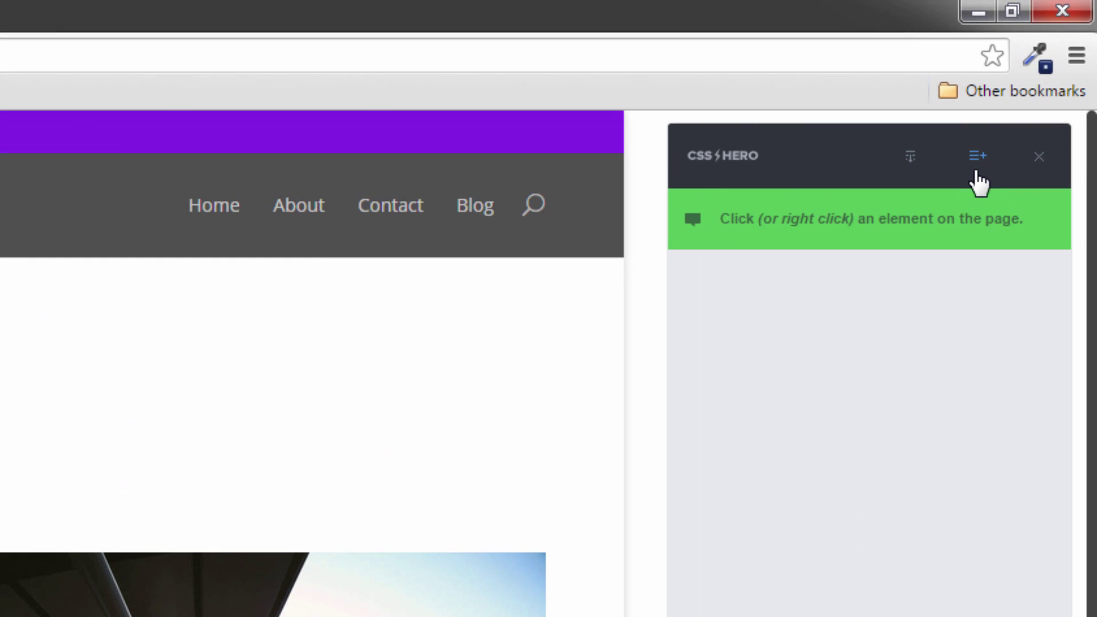
Add and save the custom selector .red-h2 in CSS Hero
{"action": "left_click", "coordinate": [978, 166]}
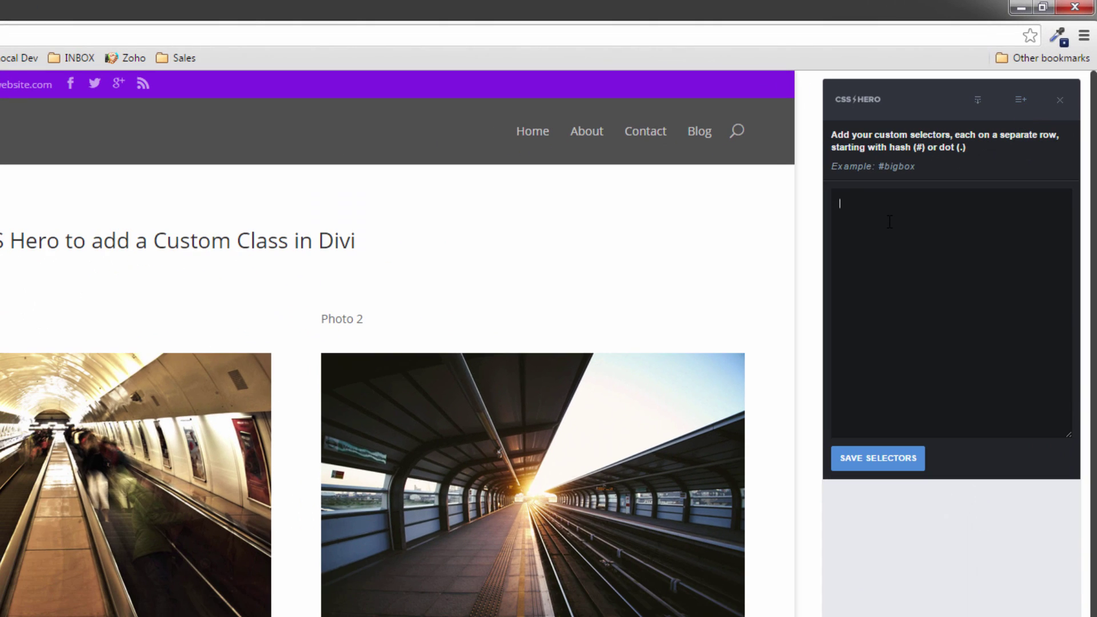
{"action": "type", "text": ".red-h2"}
{"action": "left_click", "coordinate": [877, 458]}
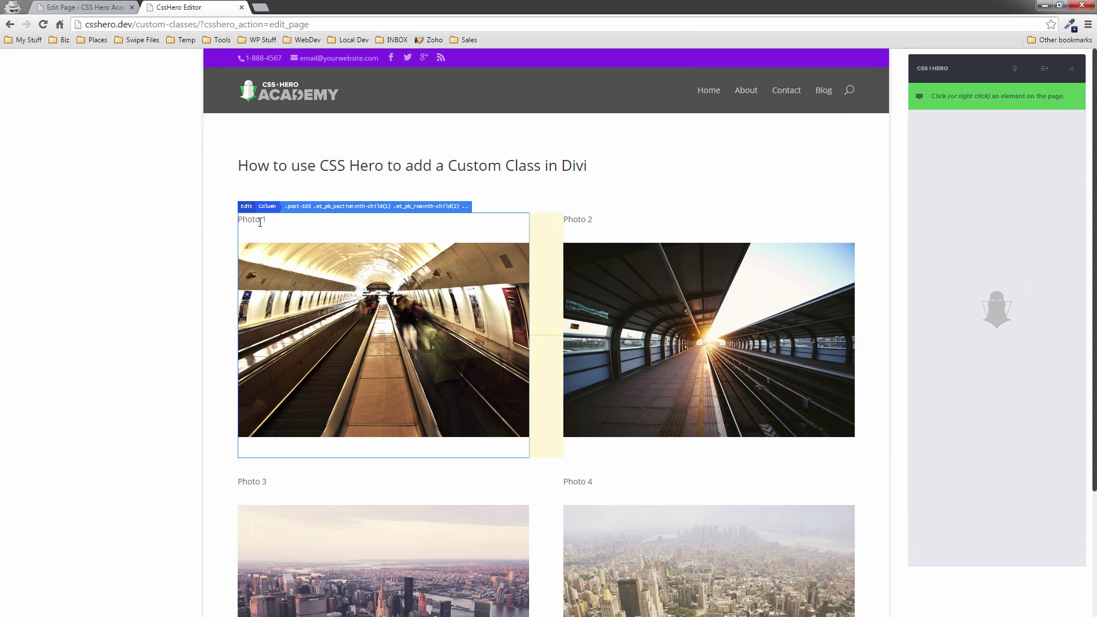
From the Photo 1 caption, give .red-h2 text colour #e00000, 30px size and bold weight, then save
{"action": "left_click", "coordinate": [257, 220]}
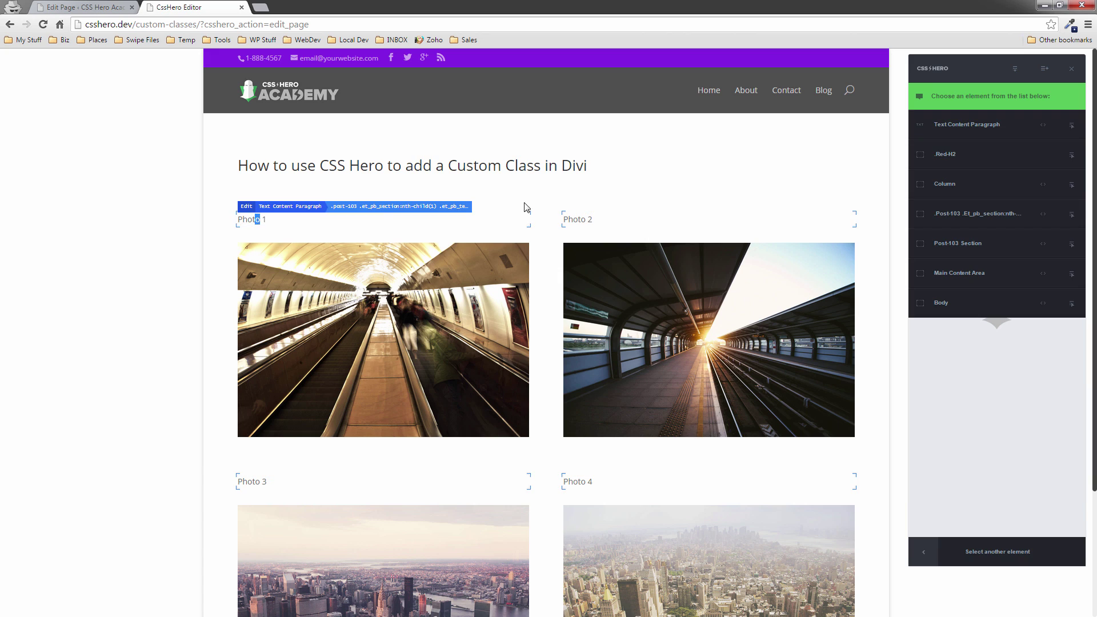
{"action": "left_click", "coordinate": [966, 166]}
{"action": "left_click", "coordinate": [966, 157]}
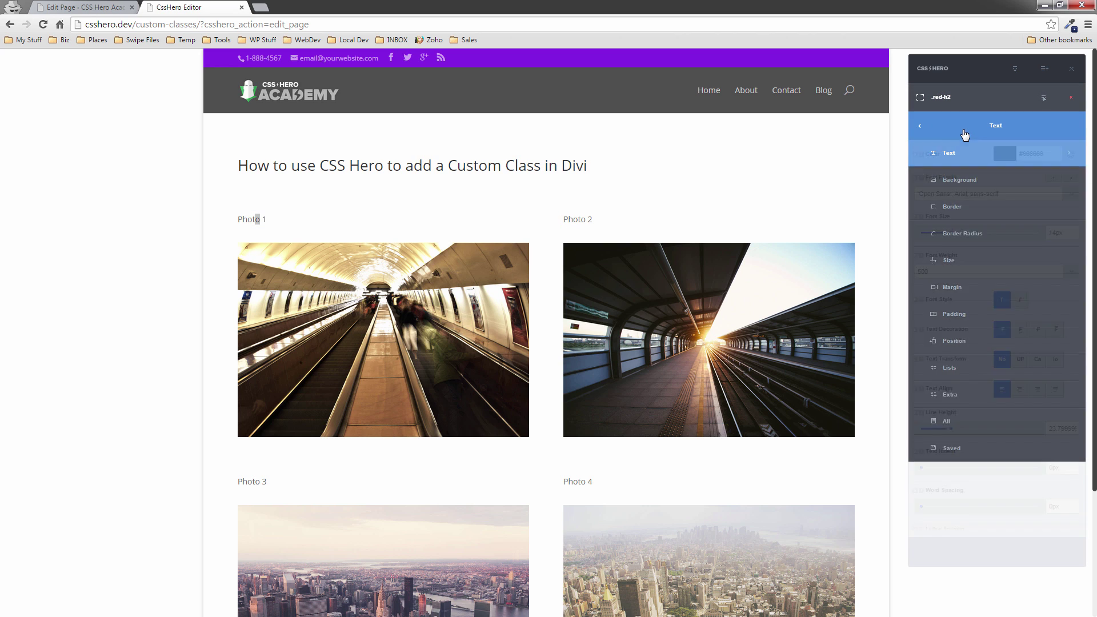
{"action": "left_click", "coordinate": [1004, 153]}
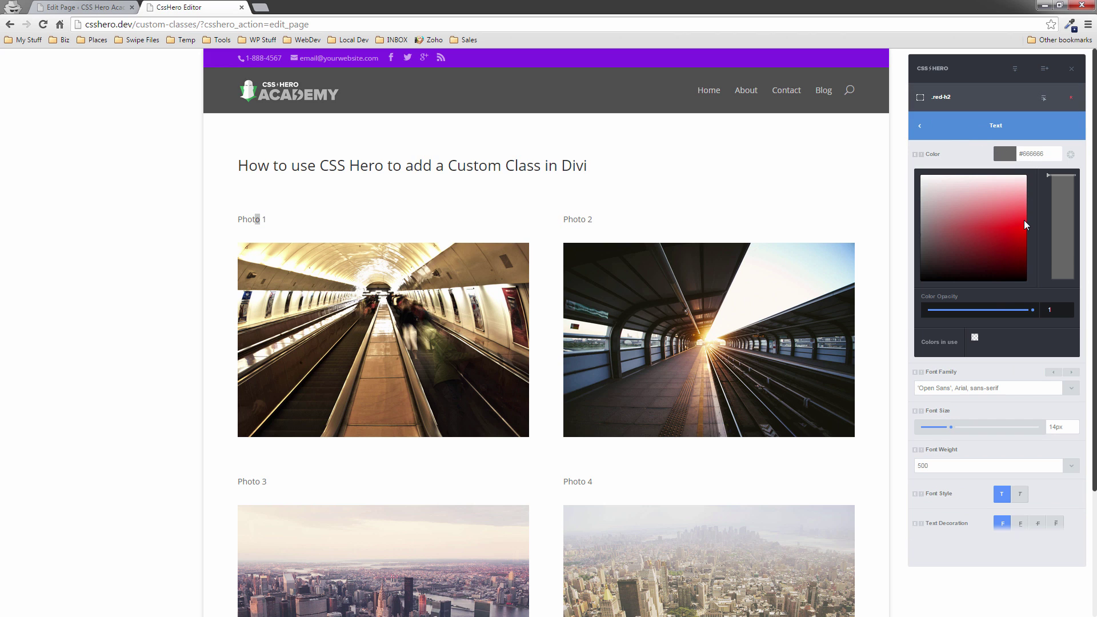
{"action": "left_click", "coordinate": [1025, 223]}
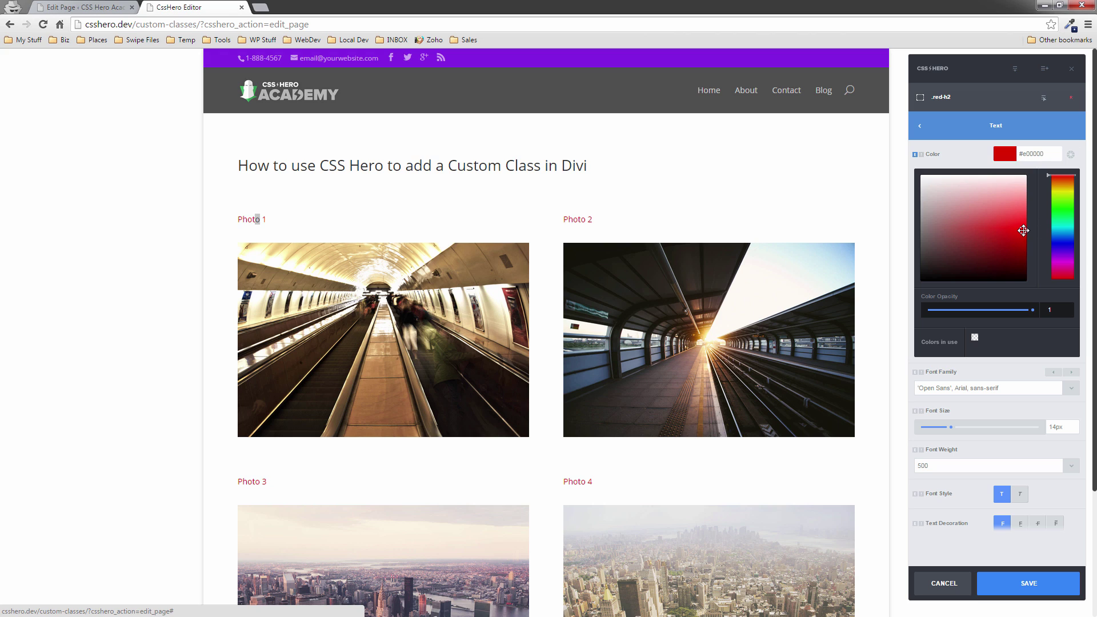
{"action": "left_click", "coordinate": [1015, 155]}
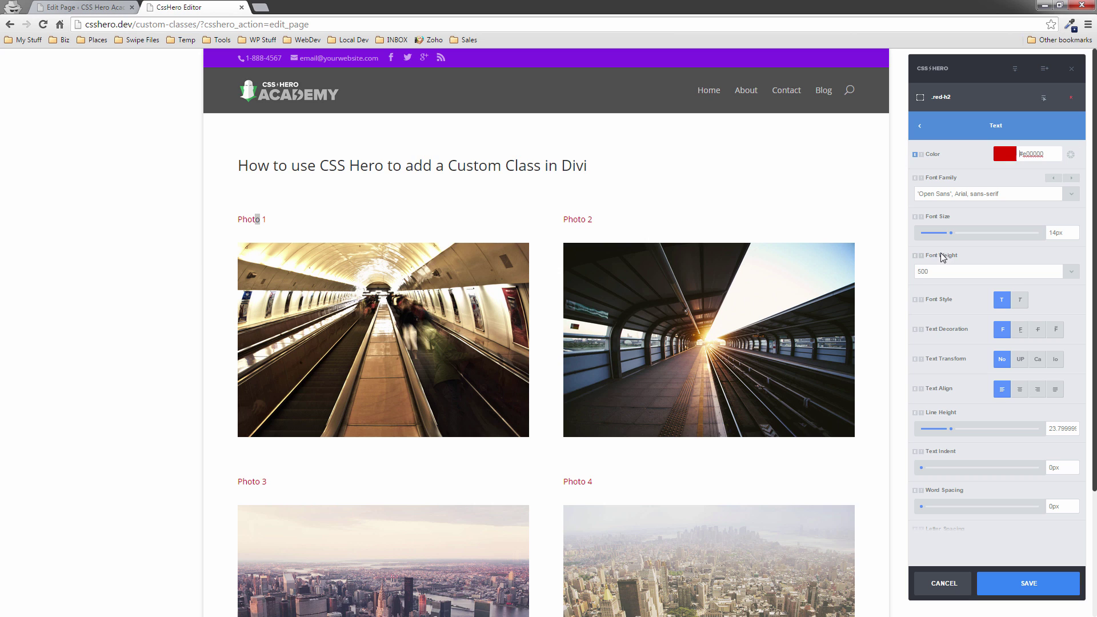
{"action": "left_click_drag", "start_coordinate": [951, 232], "coordinate": [986, 238]}
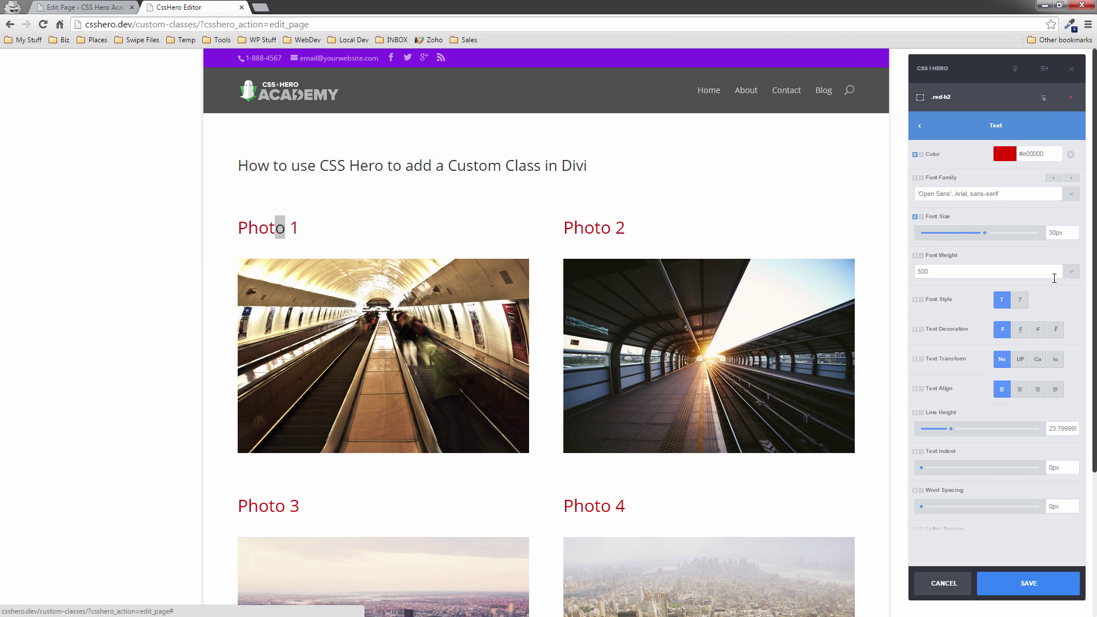
{"action": "left_click", "coordinate": [1069, 273]}
{"action": "left_click", "coordinate": [929, 303]}
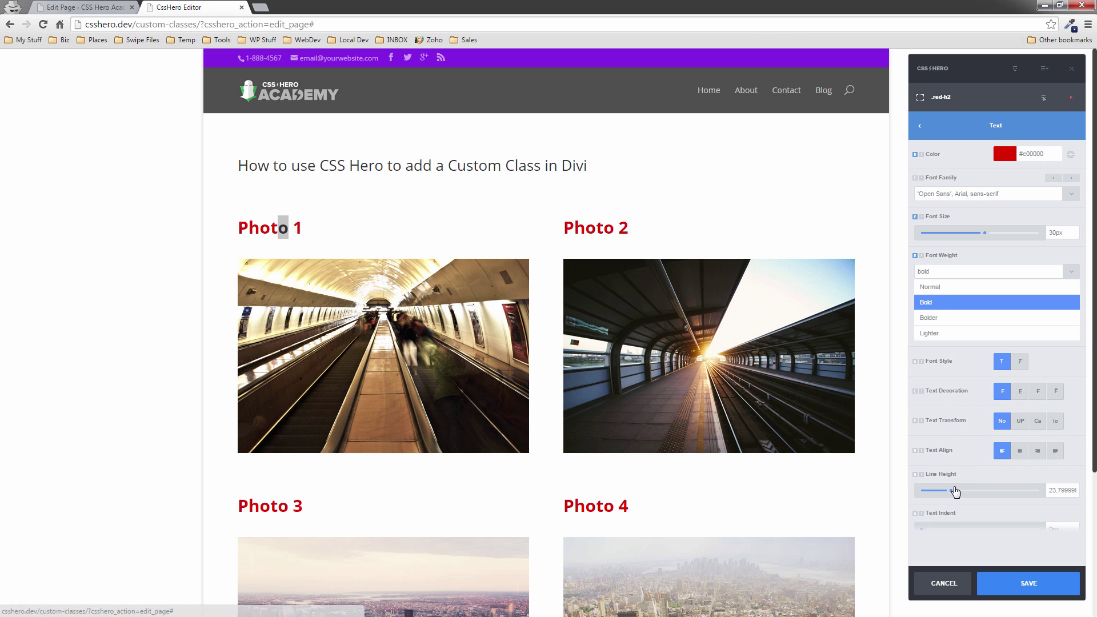
{"action": "left_click", "coordinate": [1022, 586]}
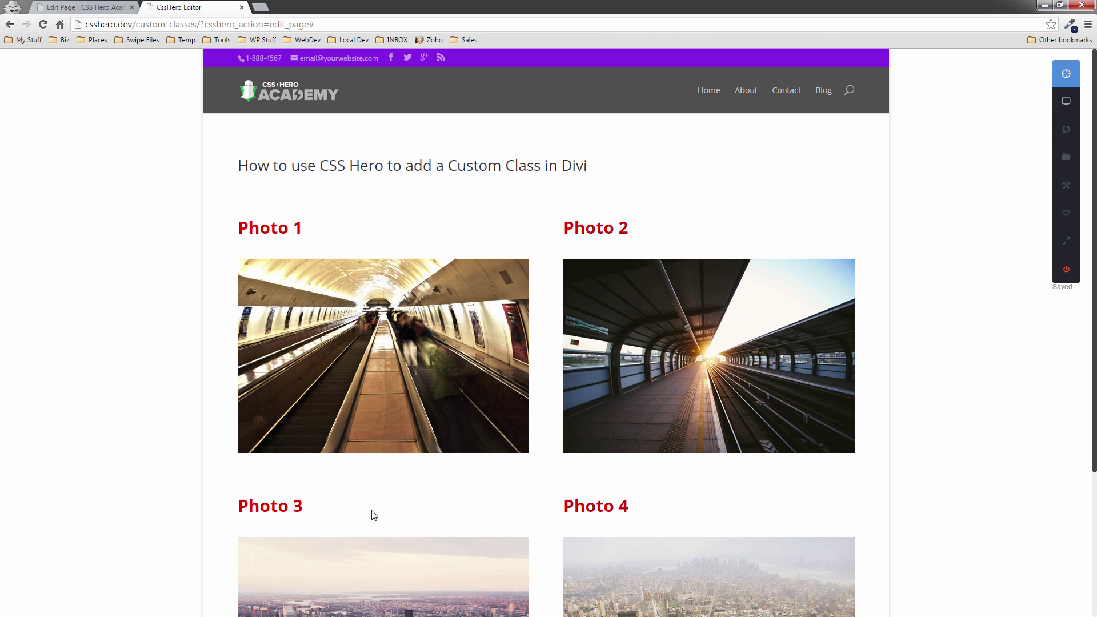
{"action": "scroll", "coordinate": [154, 453], "scroll_direction": "down", "scroll_amount": 2}
{"action": "scroll", "coordinate": [154, 454], "scroll_direction": "up", "scroll_amount": 1}
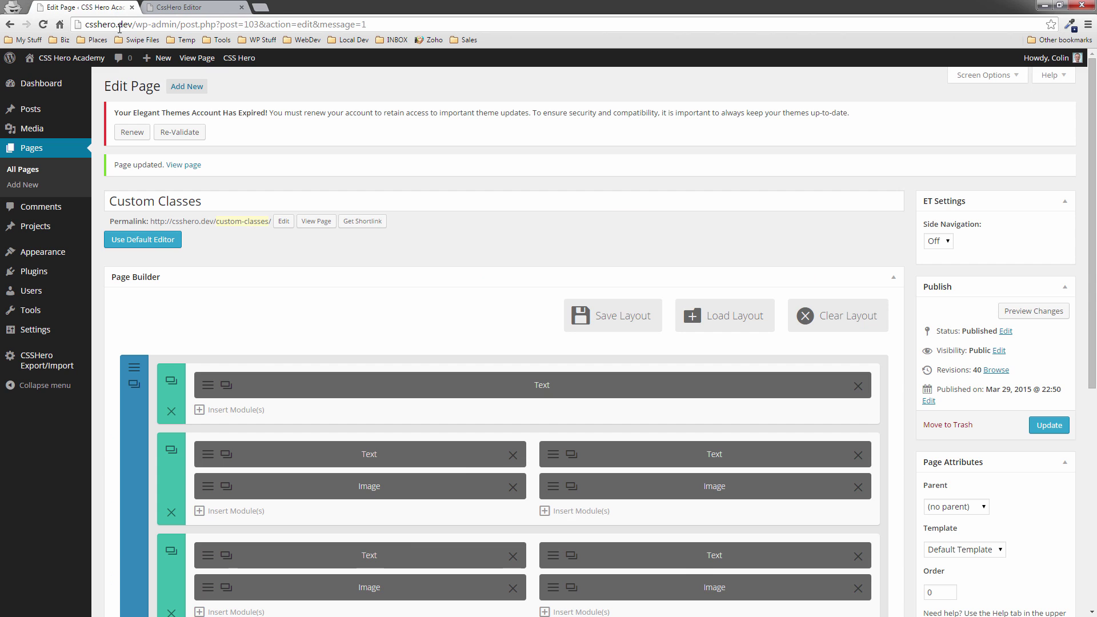
{"action": "left_click", "coordinate": [108, 8]}
{"action": "left_click", "coordinate": [208, 387]}
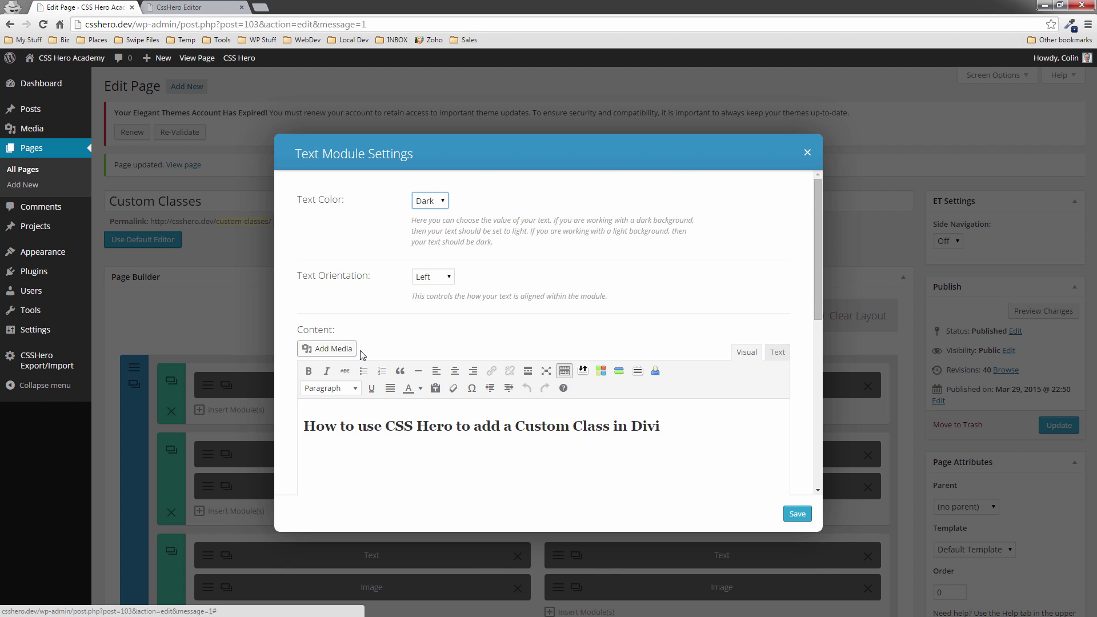
{"action": "scroll", "coordinate": [369, 389], "scroll_direction": "down", "scroll_amount": 5}
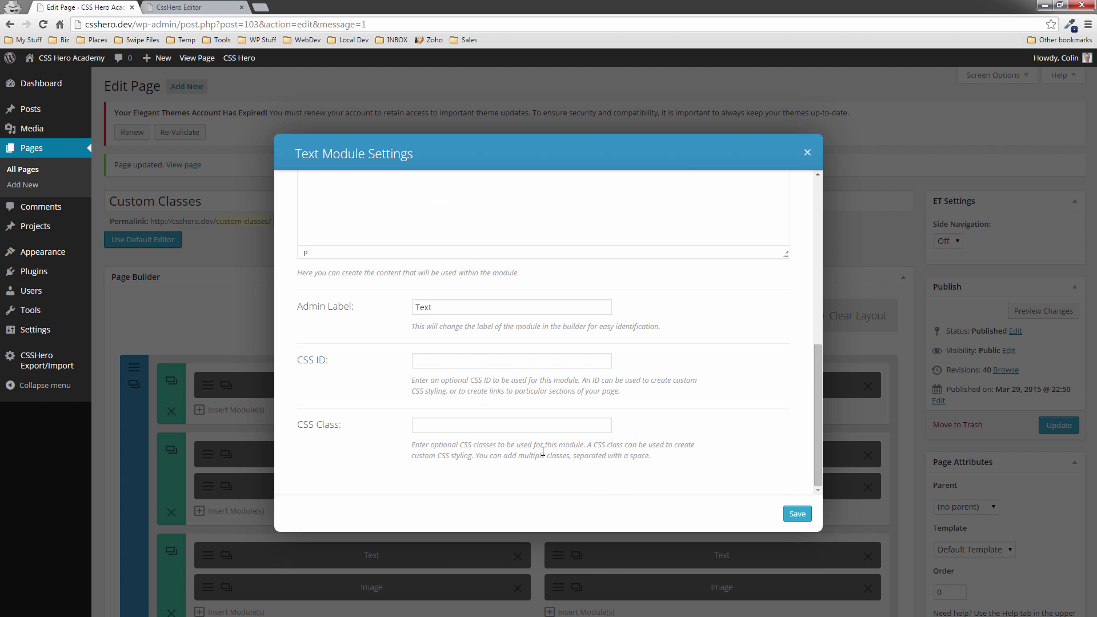
{"action": "left_click", "coordinate": [807, 153]}
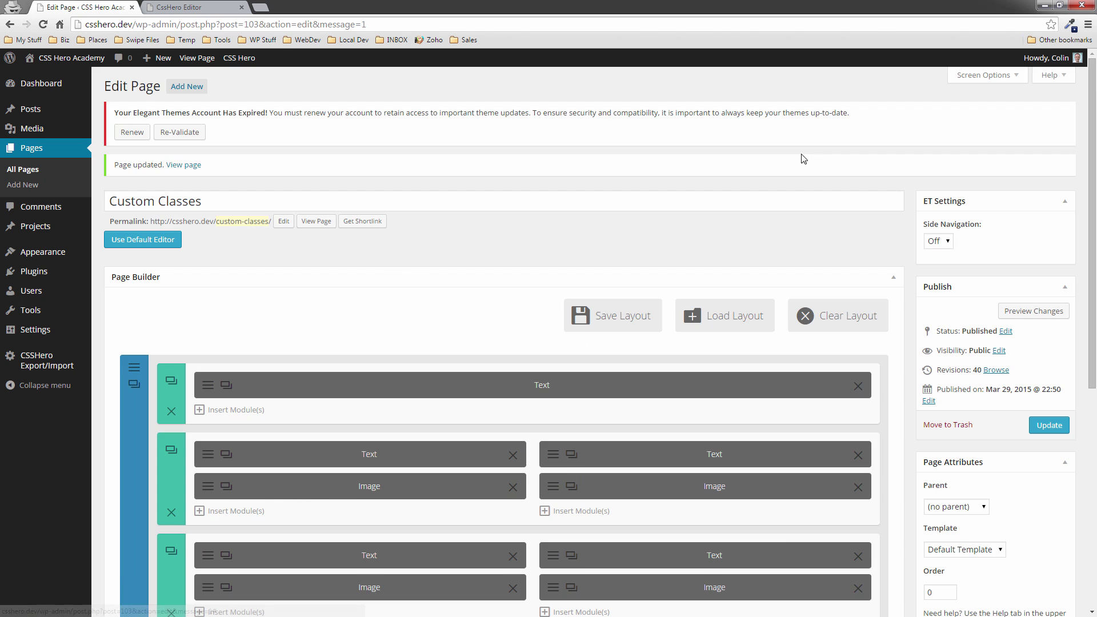
{"action": "scroll", "coordinate": [454, 489], "scroll_direction": "down", "scroll_amount": 2}
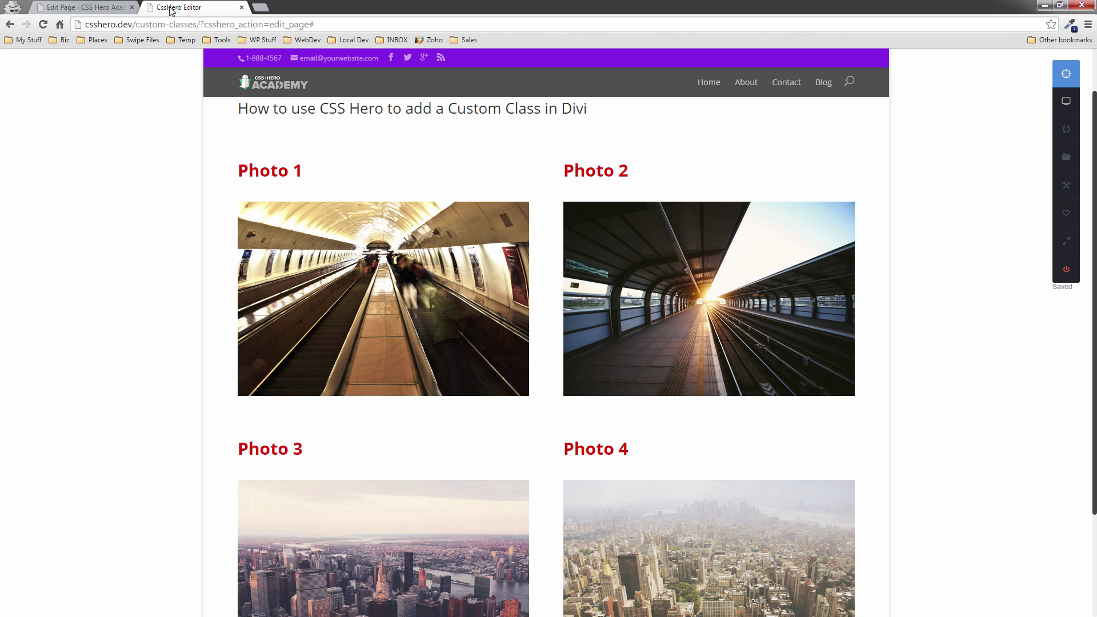
{"action": "key", "text": "ctrl+Tab"}
Inspect the Photo 1 caption, change the .red-h2 font weight to Normal, and save
{"action": "left_click", "coordinate": [1069, 75]}
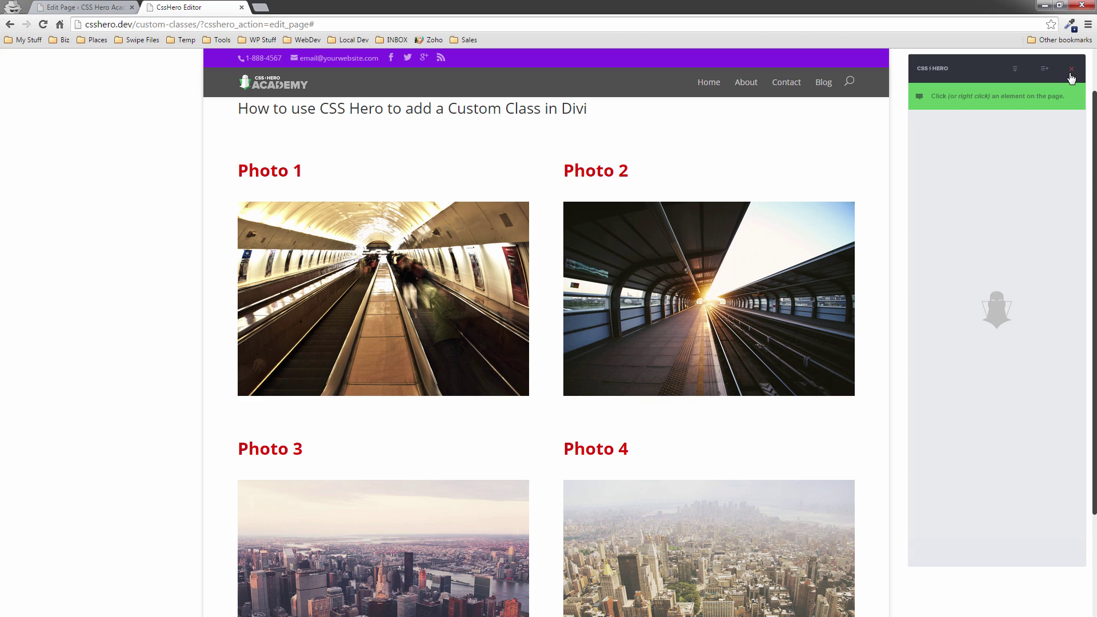
{"action": "left_click", "coordinate": [310, 181]}
{"action": "left_click", "coordinate": [961, 163]}
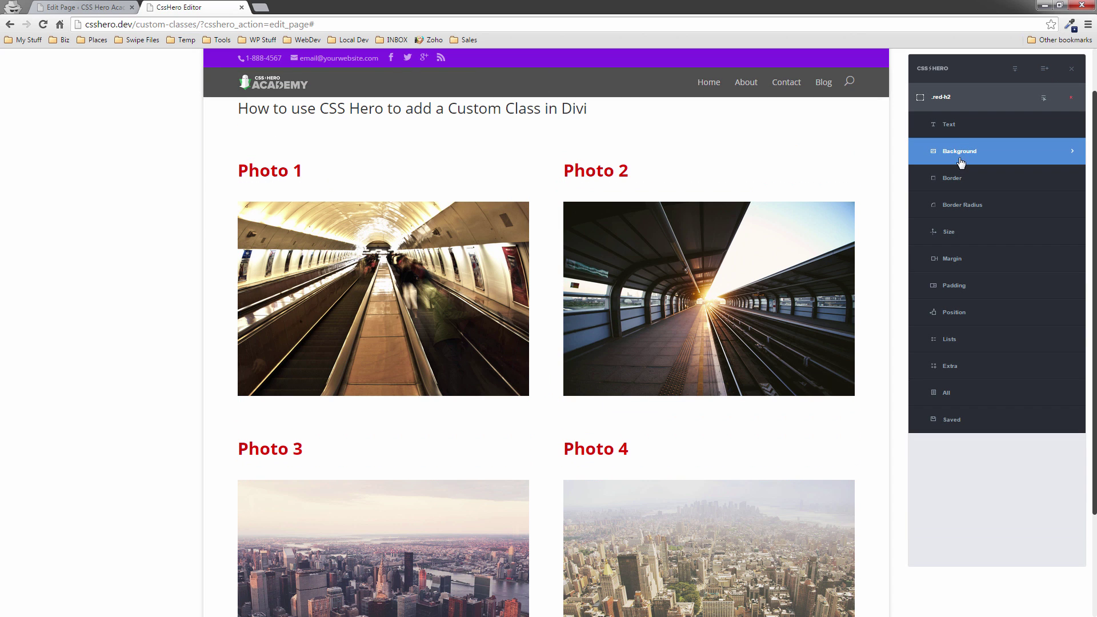
{"action": "left_click", "coordinate": [959, 127]}
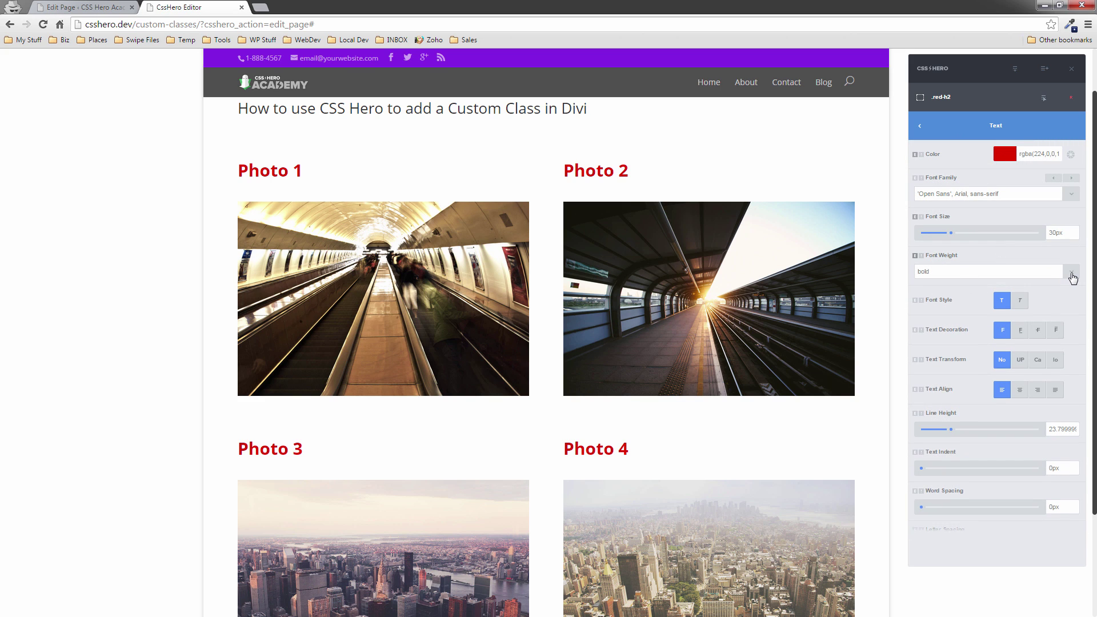
{"action": "left_click", "coordinate": [1071, 273]}
{"action": "left_click", "coordinate": [960, 290]}
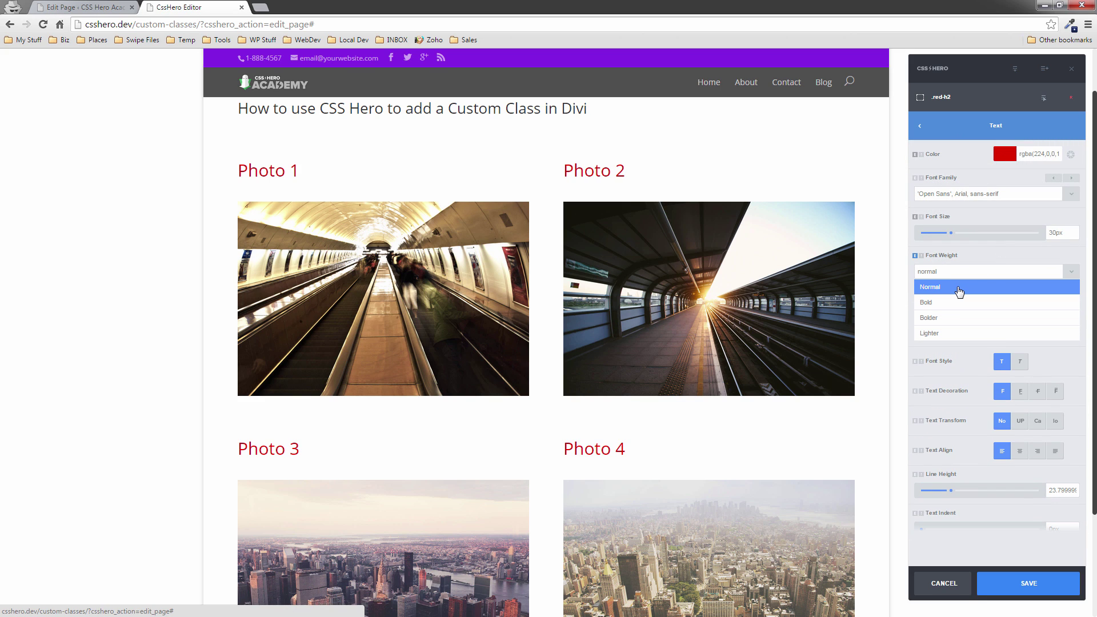
{"action": "left_click", "coordinate": [1012, 583]}
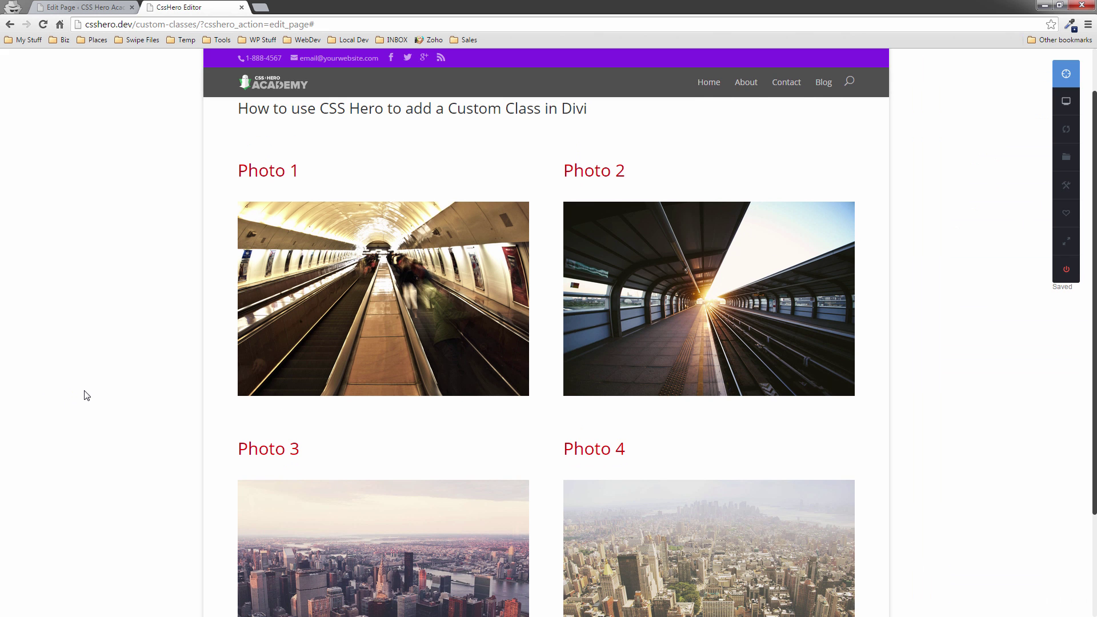
Give the Photo 1 image module the CSS class image-shadow1, save it, and update the page
{"action": "scroll", "coordinate": [87, 396], "scroll_direction": "up", "scroll_amount": 1}
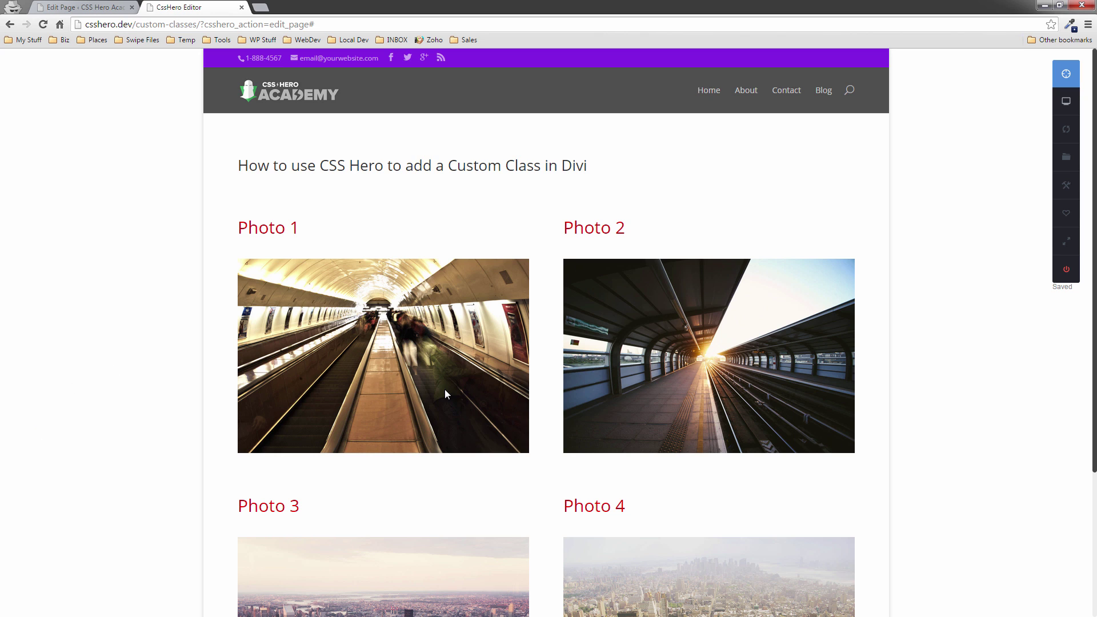
{"action": "left_click", "coordinate": [93, 8]}
{"action": "scroll", "coordinate": [444, 357], "scroll_direction": "down", "scroll_amount": 2}
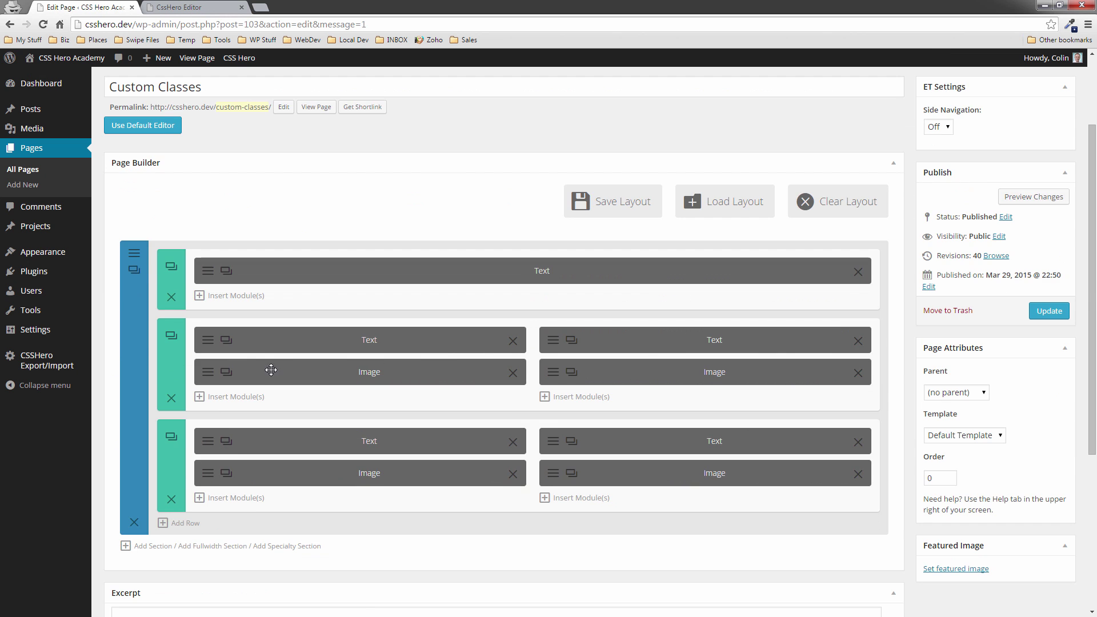
{"action": "left_click", "coordinate": [223, 372]}
{"action": "scroll", "coordinate": [468, 429], "scroll_direction": "down", "scroll_amount": 5}
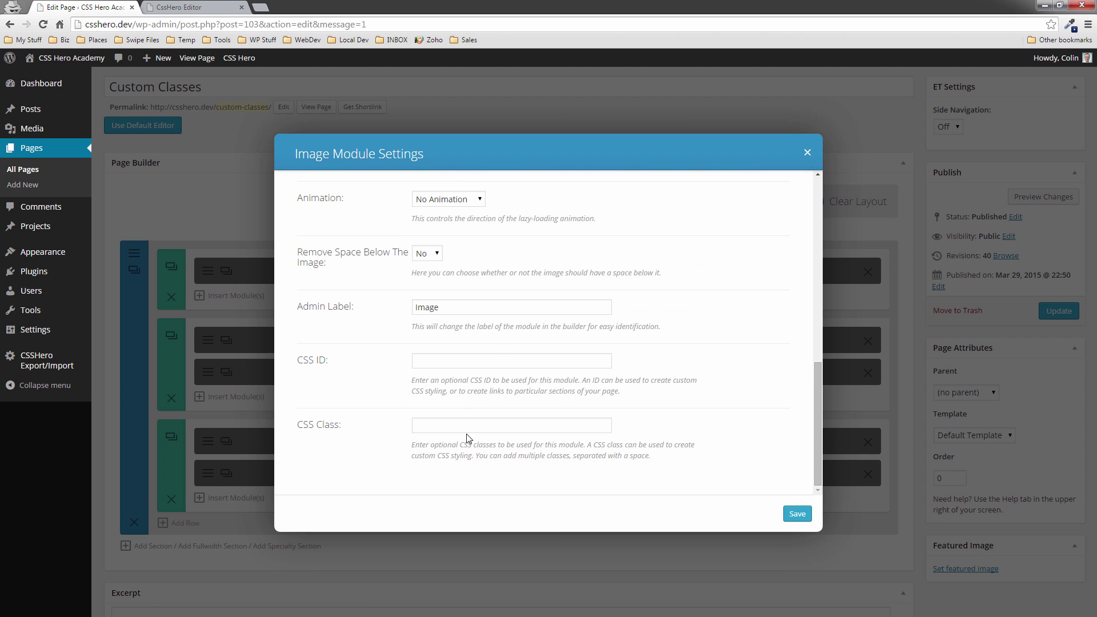
{"action": "left_click", "coordinate": [438, 424]}
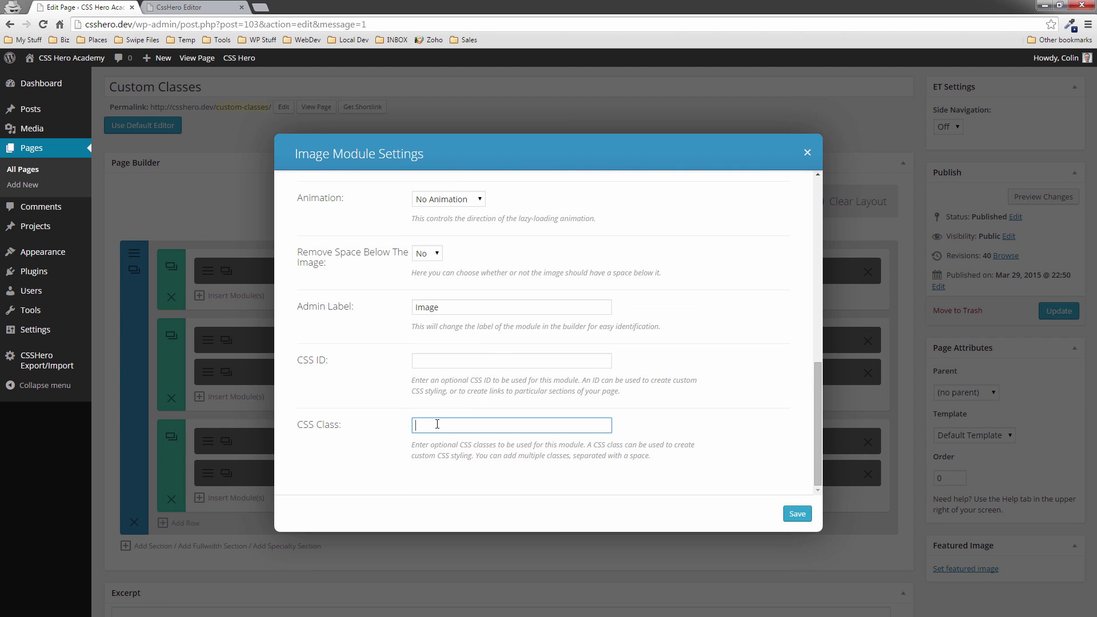
{"action": "type", "text": "image-shadow1"}
{"action": "left_click", "coordinate": [803, 515]}
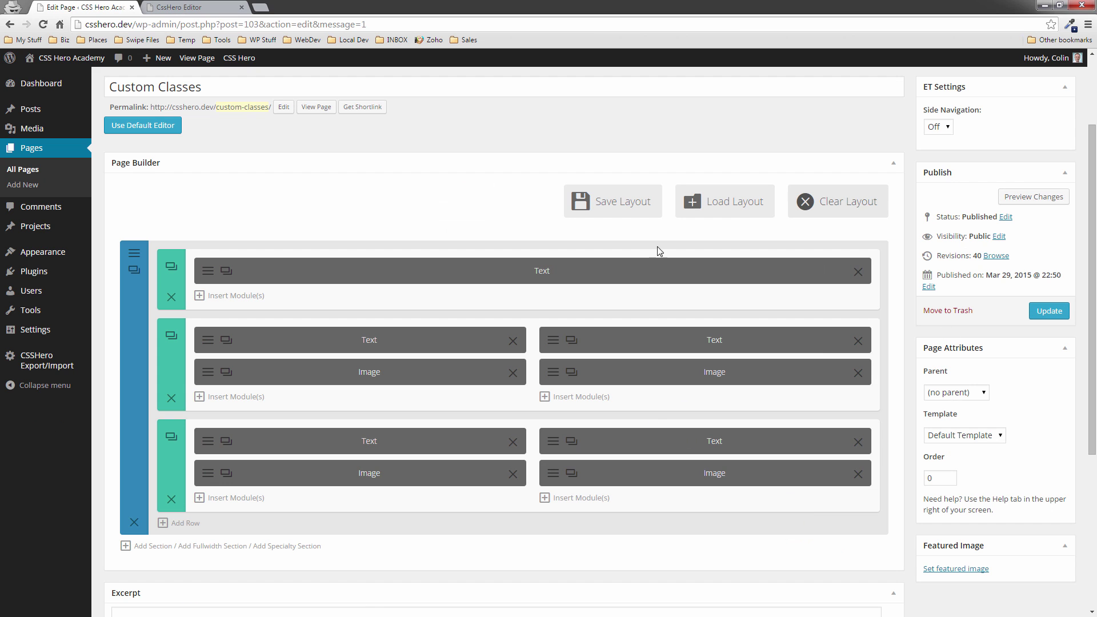
{"action": "left_click", "coordinate": [1050, 311]}
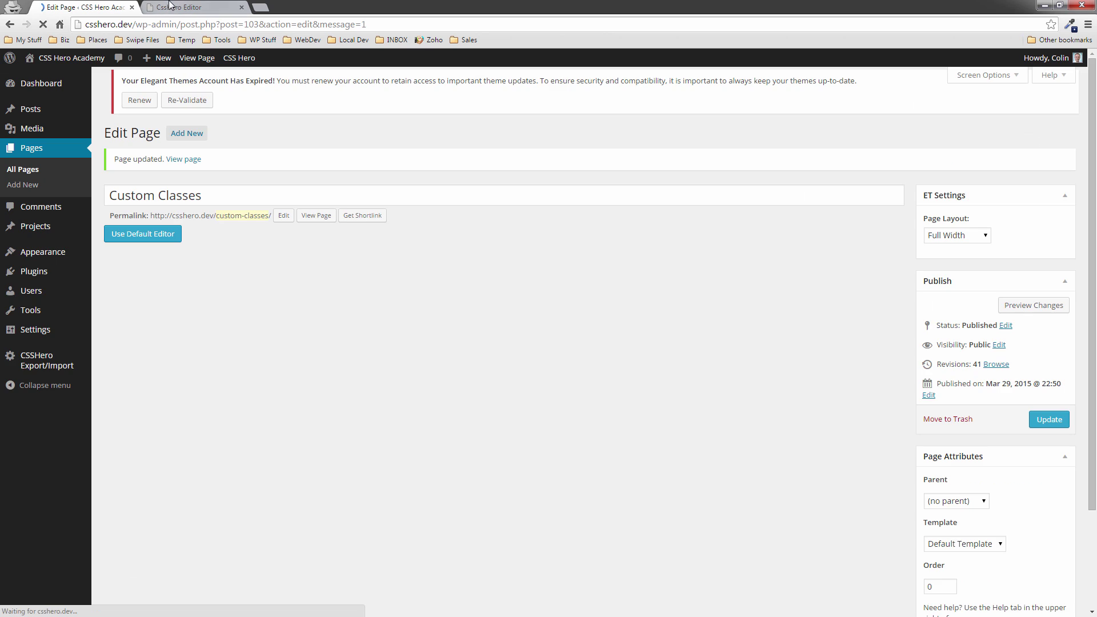
Add .image-shadow1 as a new custom selector below .red-h2 in CSS Hero and save the selectors
{"action": "left_click", "coordinate": [177, 7]}
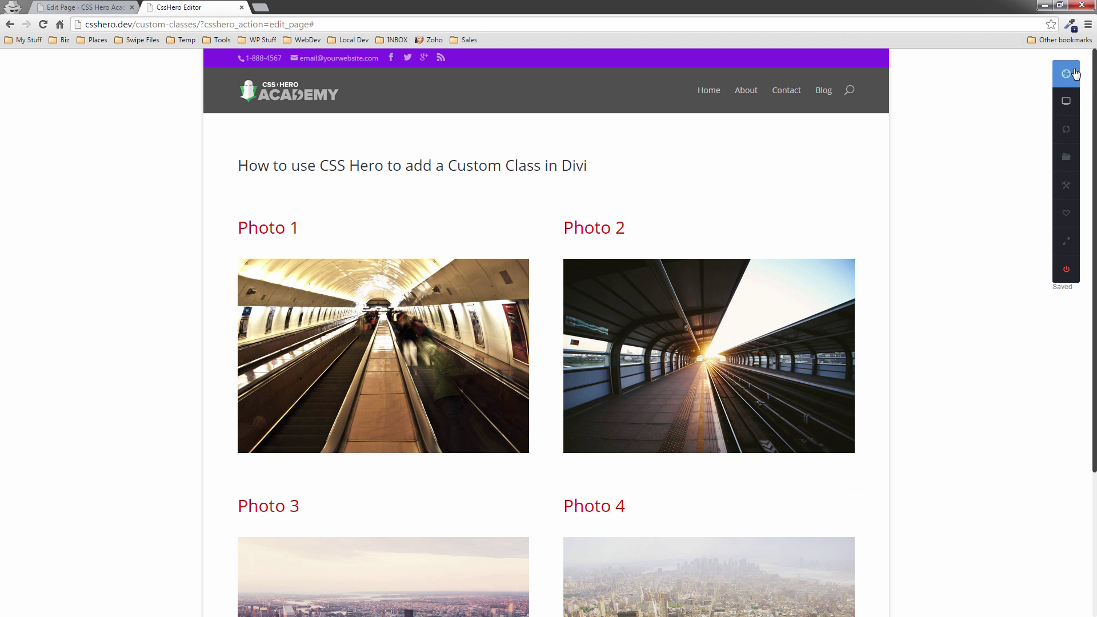
{"action": "left_click", "coordinate": [1076, 73]}
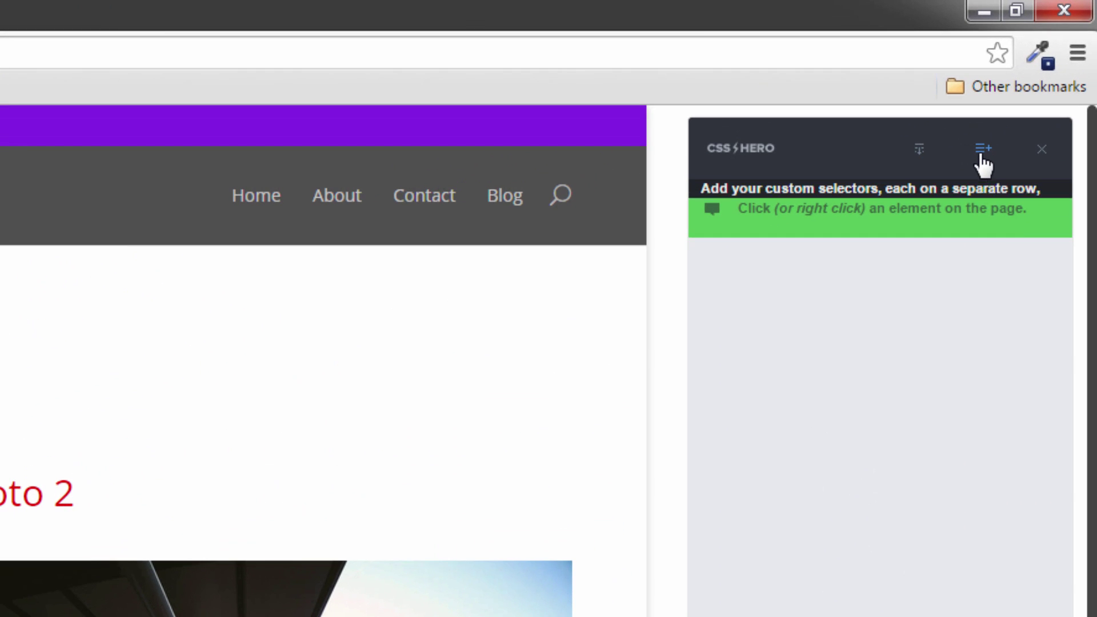
{"action": "left_click", "coordinate": [982, 157]}
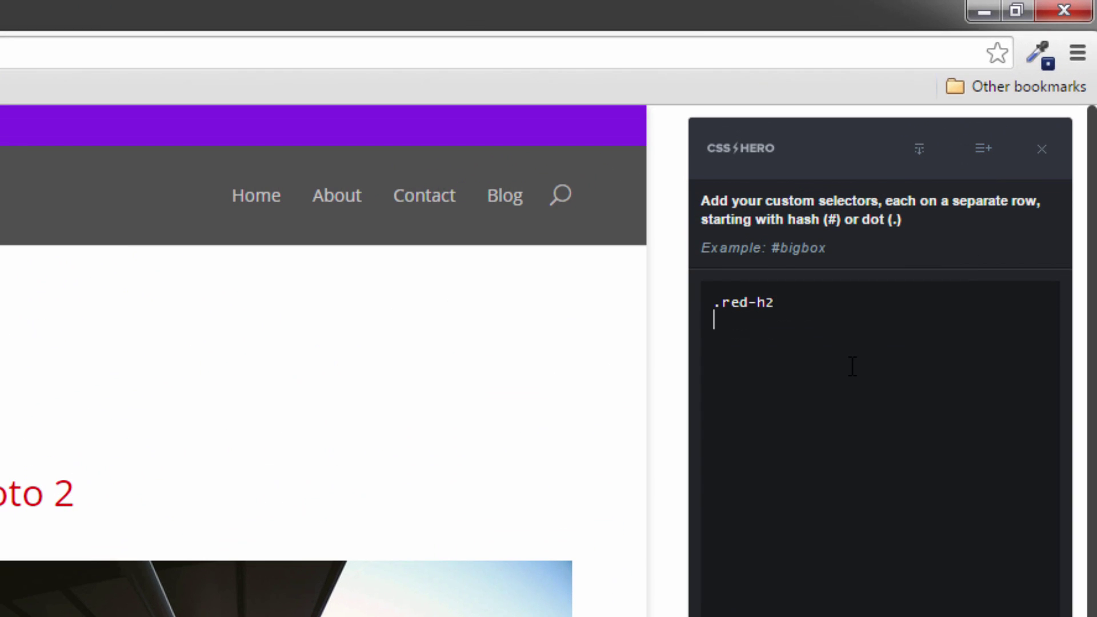
{"action": "type", "text": ".image-shadow"}
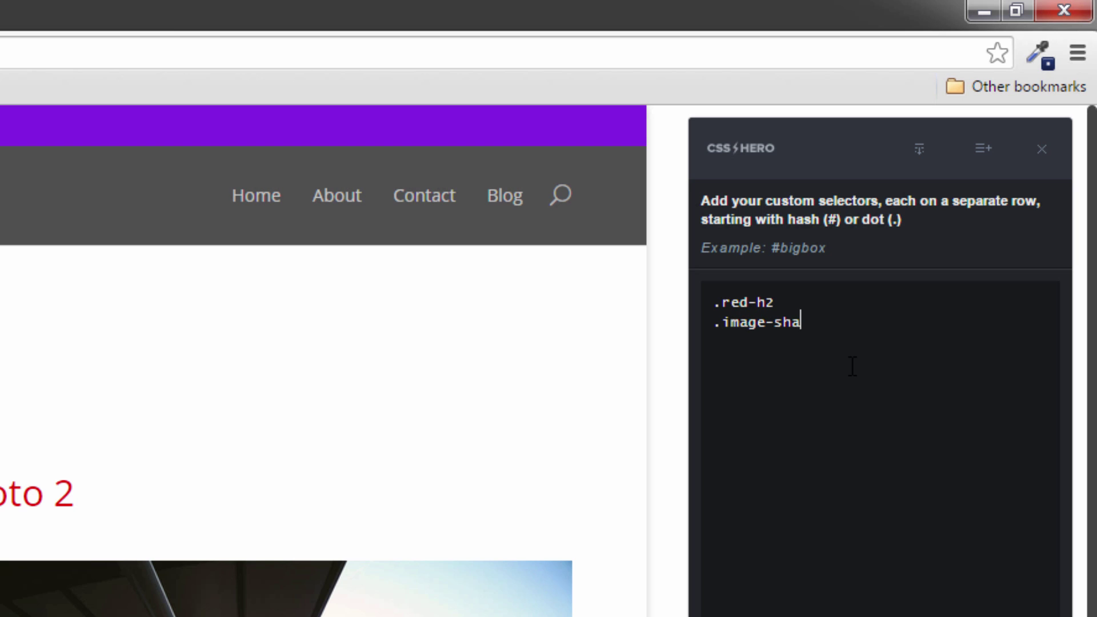
{"action": "type", "text": "1"}
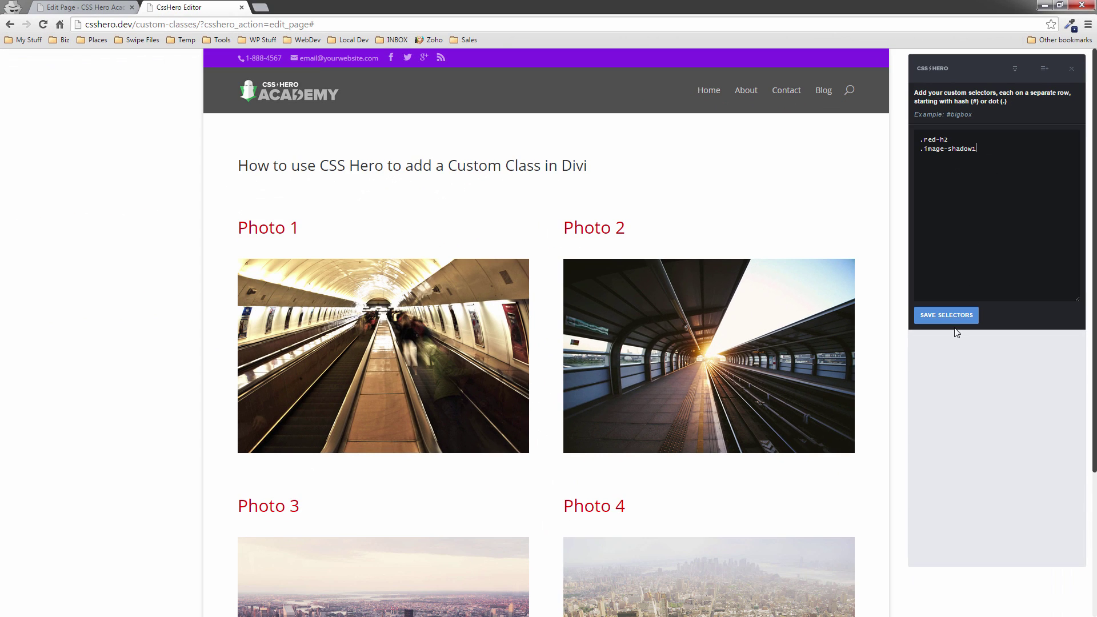
{"action": "left_click", "coordinate": [955, 317]}
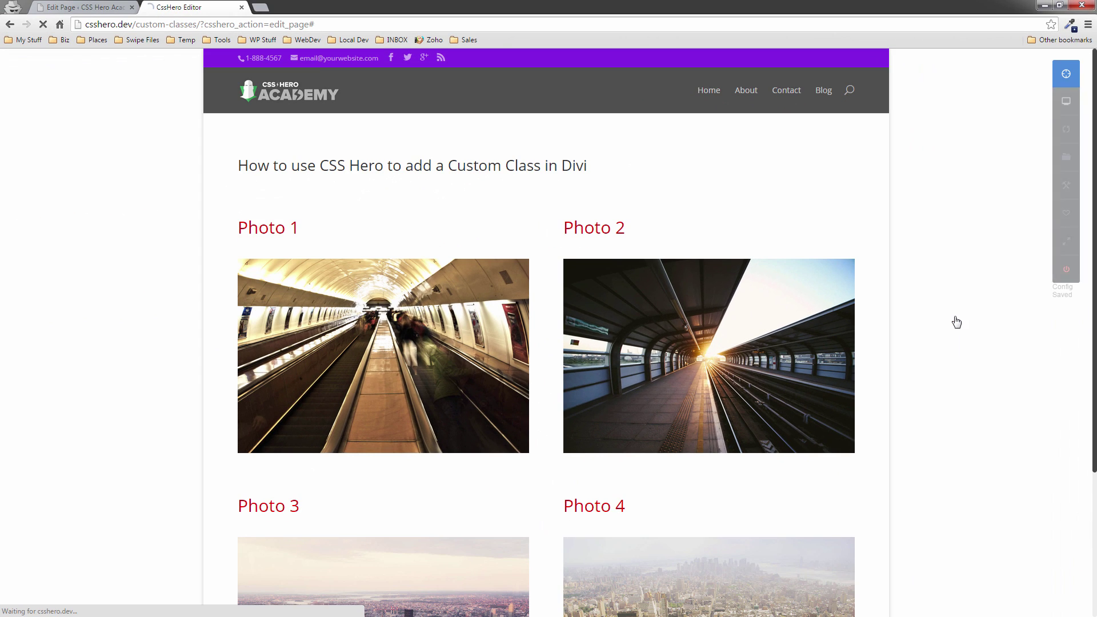
Target Photo 1's .image-shadow1 class in CSS Hero and add a Box Shadow under Extra
{"action": "left_click", "coordinate": [1068, 74]}
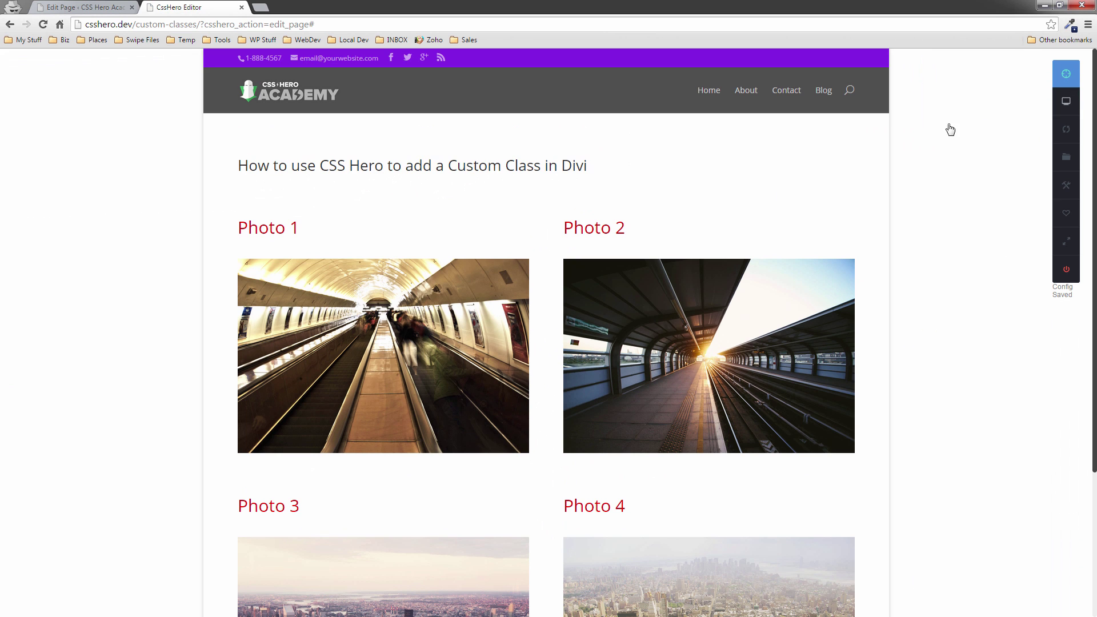
{"action": "left_click", "coordinate": [436, 337]}
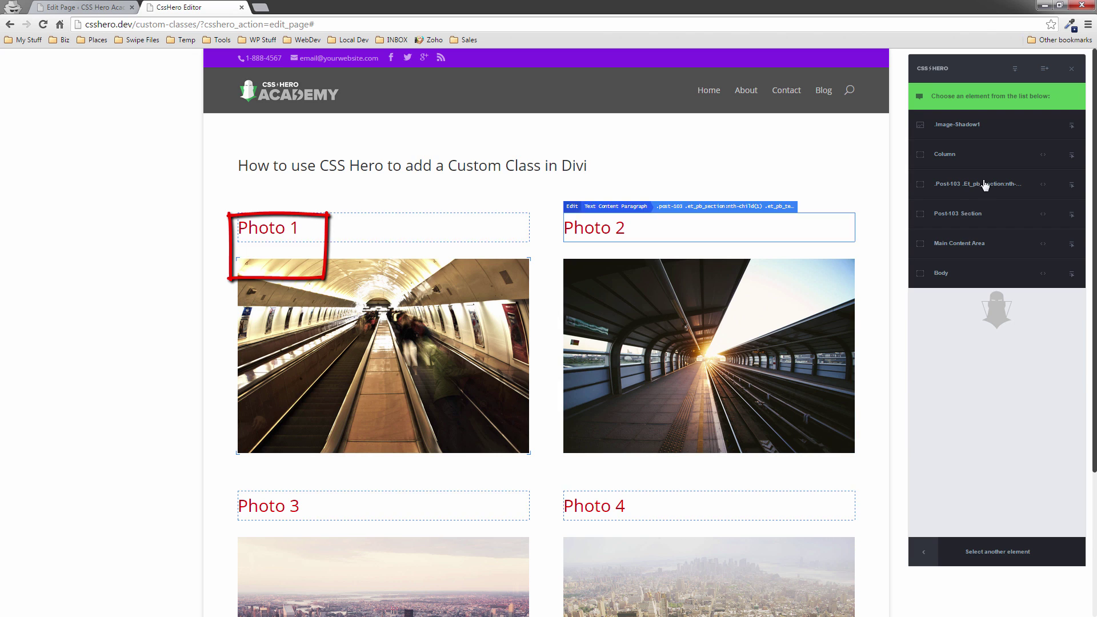
{"action": "left_click", "coordinate": [973, 126]}
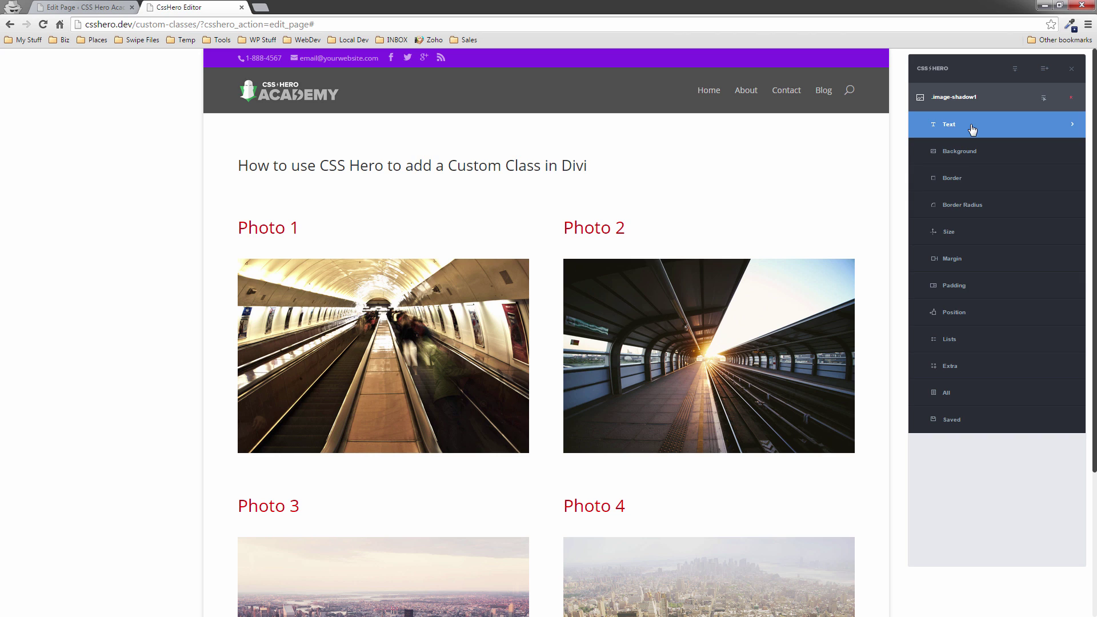
{"action": "left_click", "coordinate": [965, 369]}
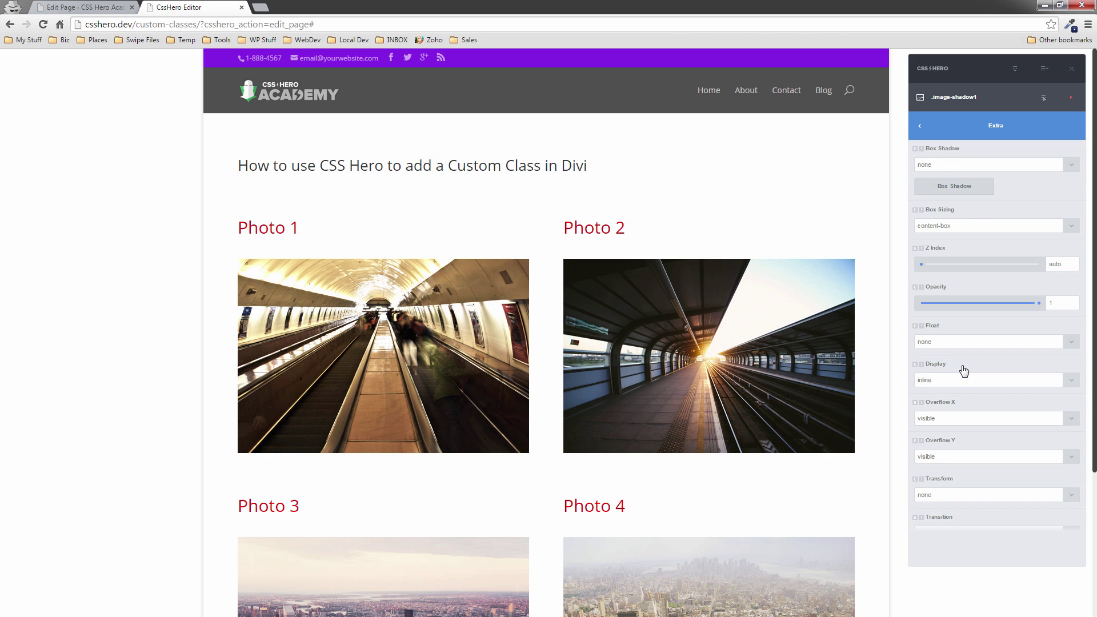
{"action": "left_click", "coordinate": [958, 189]}
Set the box shadow colour to grey #888585
{"action": "left_click", "coordinate": [935, 224]}
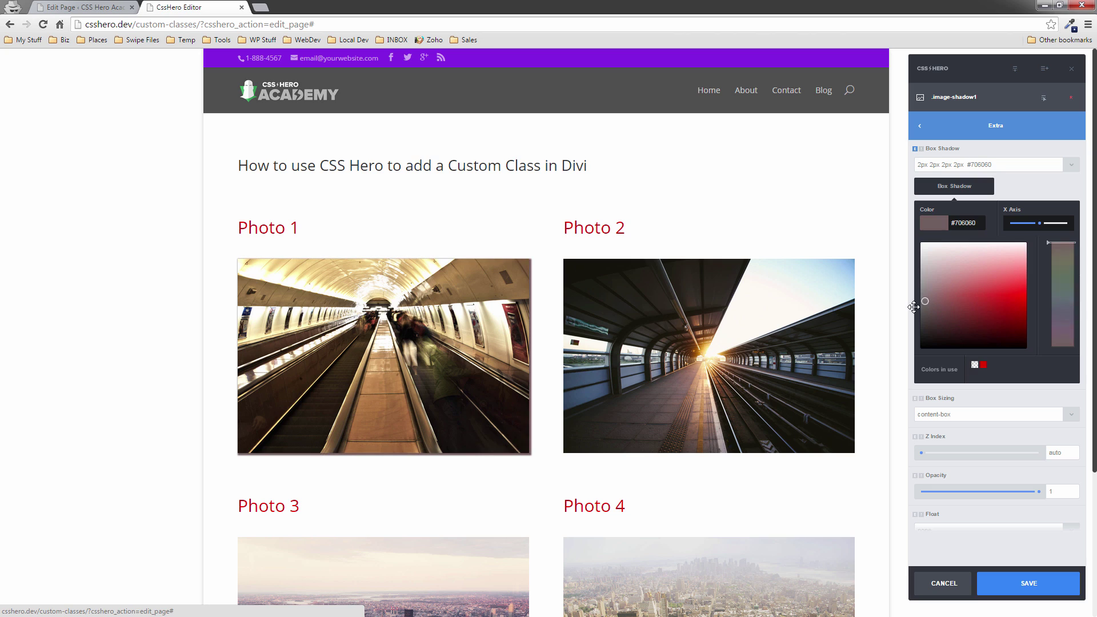
{"action": "left_click", "coordinate": [921, 287]}
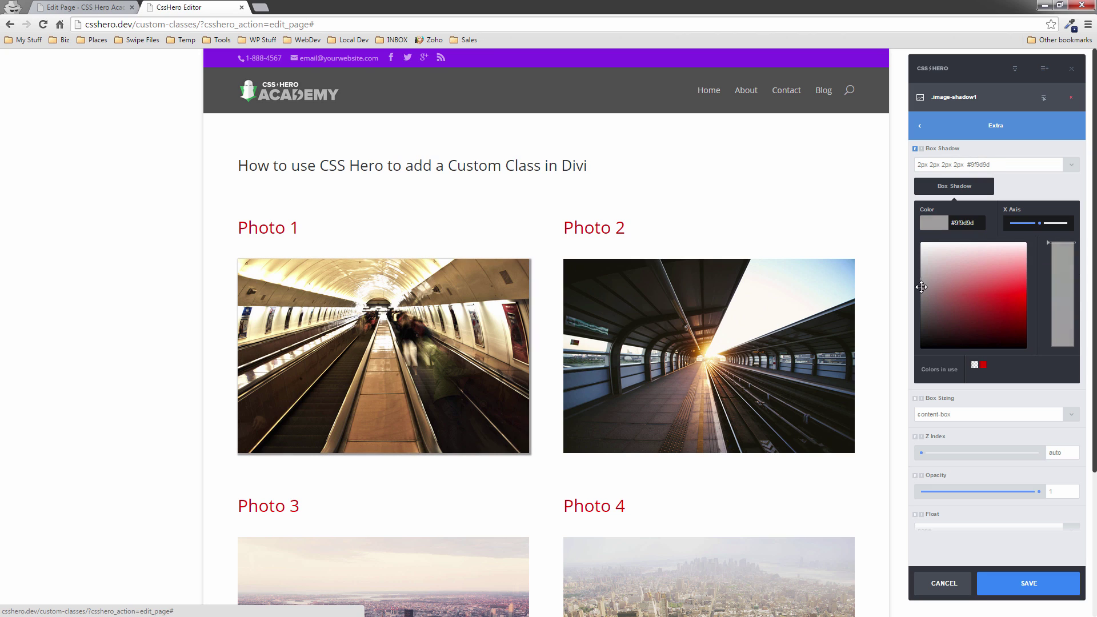
{"action": "left_click", "coordinate": [922, 289]}
{"action": "left_click", "coordinate": [945, 225]}
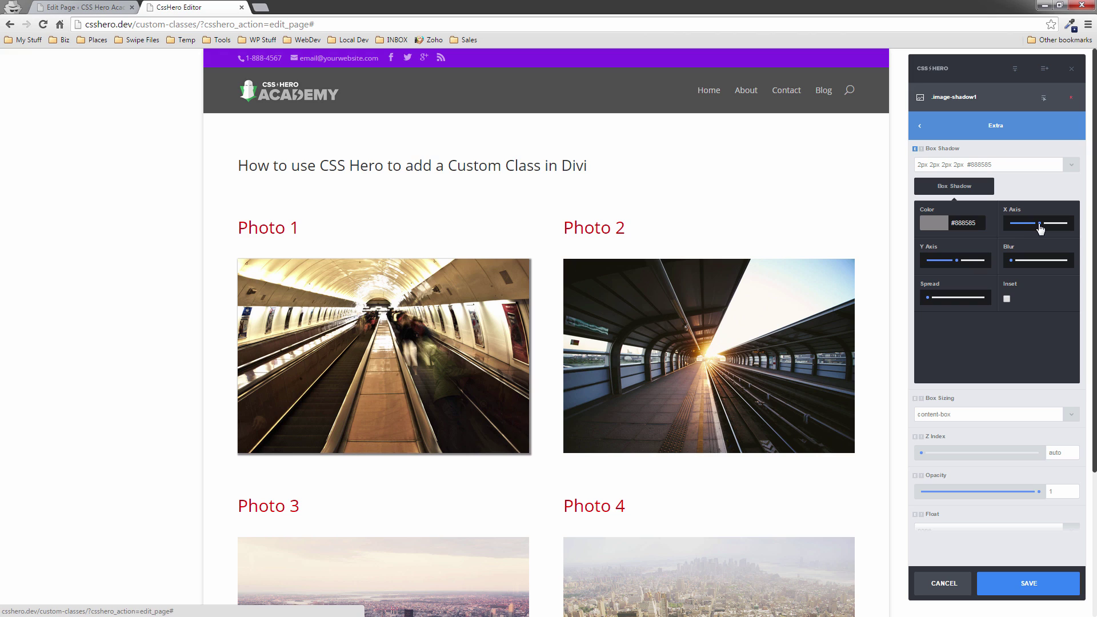
Set the shadow offsets and blur to 10px right, 10px down, 16px blur, 2px spread
{"action": "left_click_drag", "start_coordinate": [1040, 229], "coordinate": [1041, 229]}
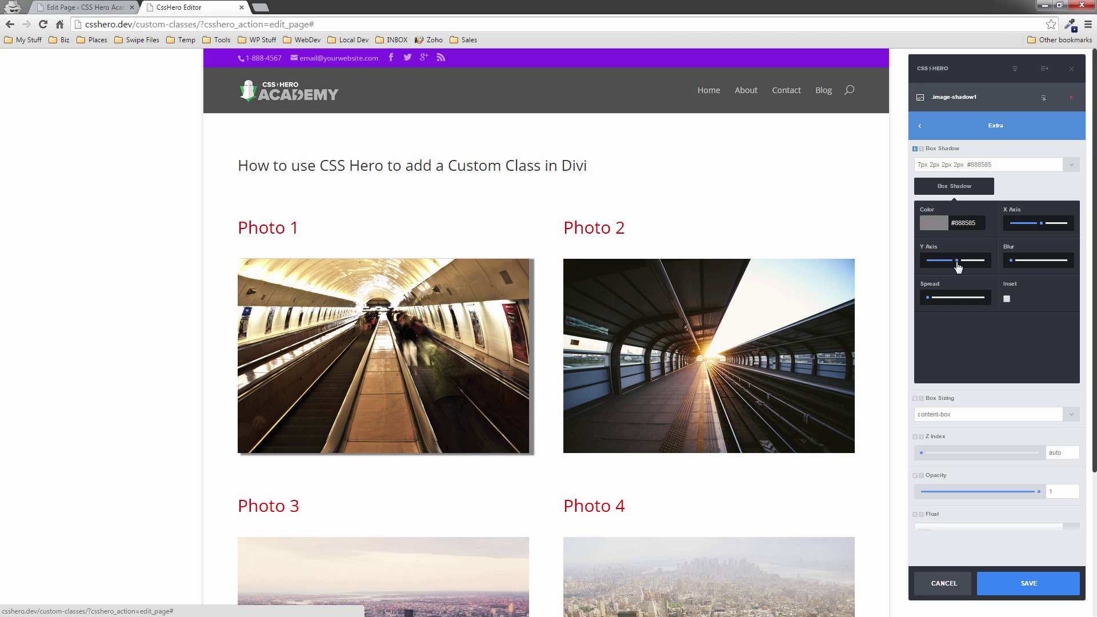
{"action": "left_click_drag", "start_coordinate": [959, 266], "coordinate": [958, 267]}
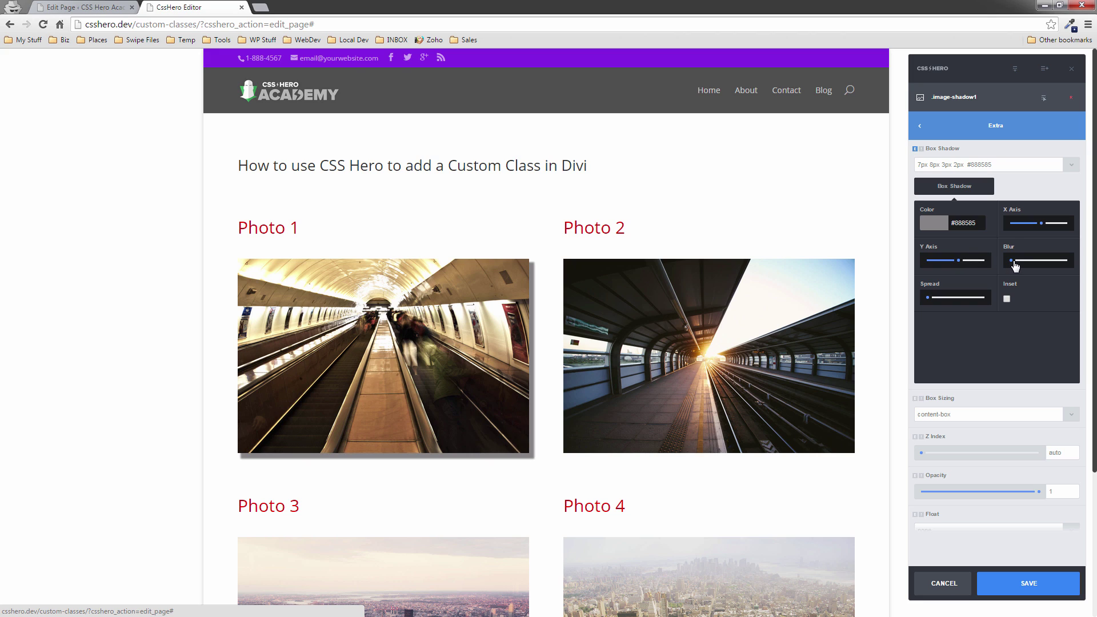
{"action": "left_click_drag", "start_coordinate": [1015, 266], "coordinate": [1016, 265]}
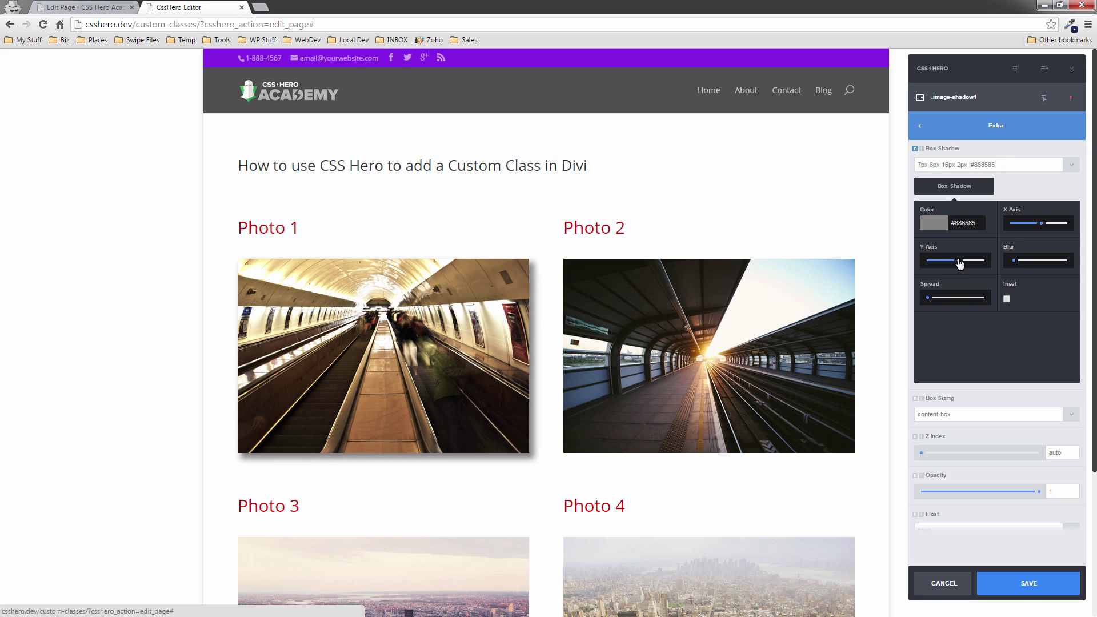
{"action": "left_click_drag", "start_coordinate": [959, 263], "coordinate": [961, 263]}
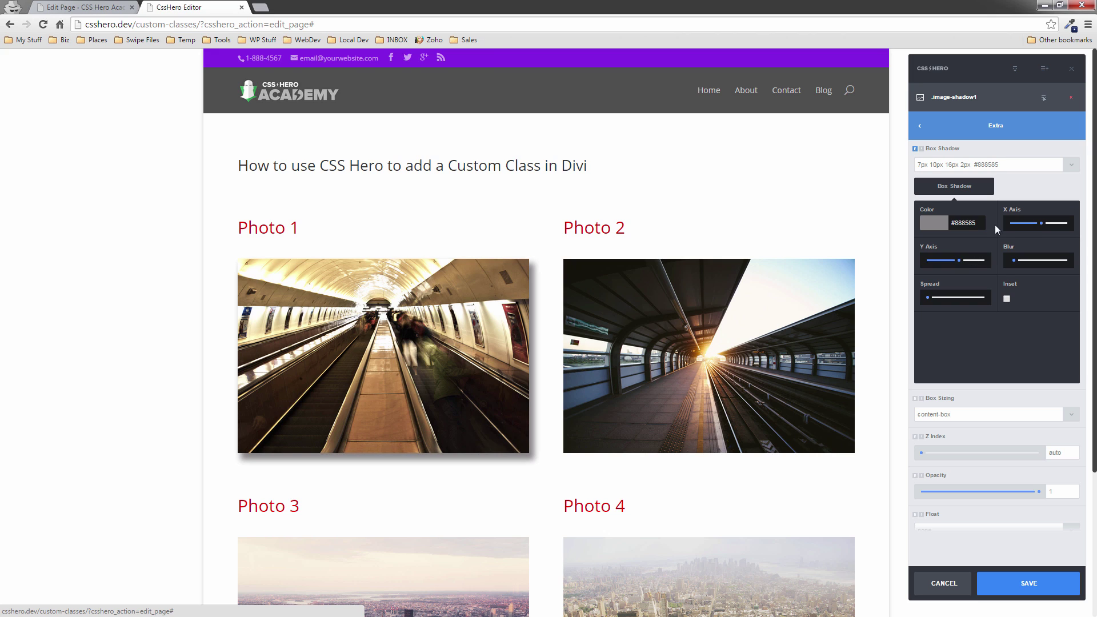
{"action": "left_click_drag", "start_coordinate": [1041, 227], "coordinate": [1038, 222]}
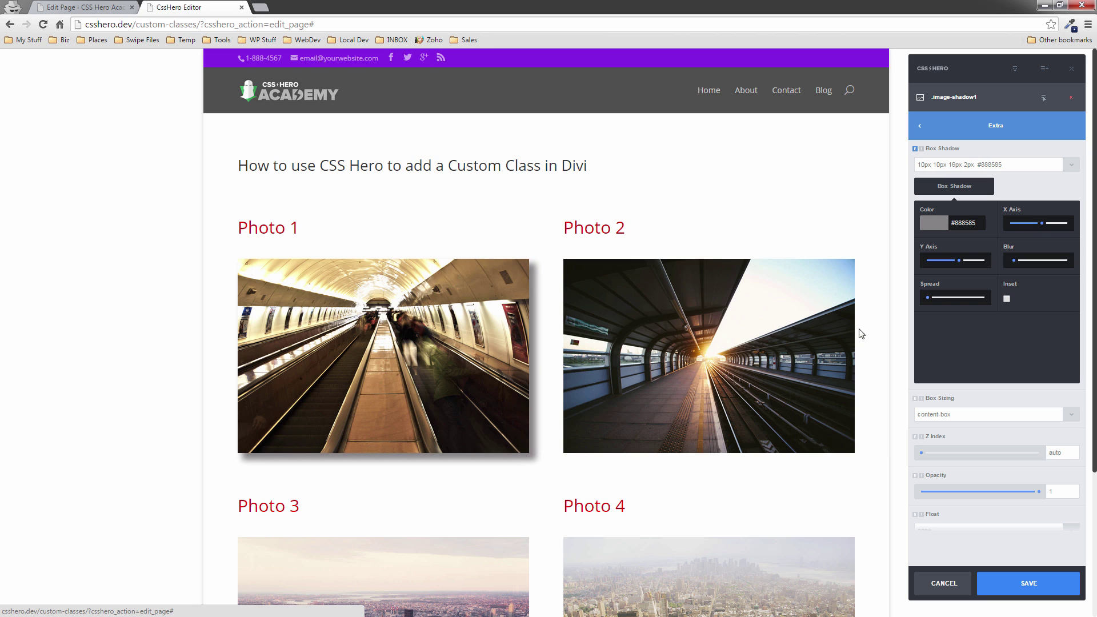
Save the shadow, then give the right-column Photo 2 image module class image-shadow1 and update
{"action": "left_click", "coordinate": [1029, 583]}
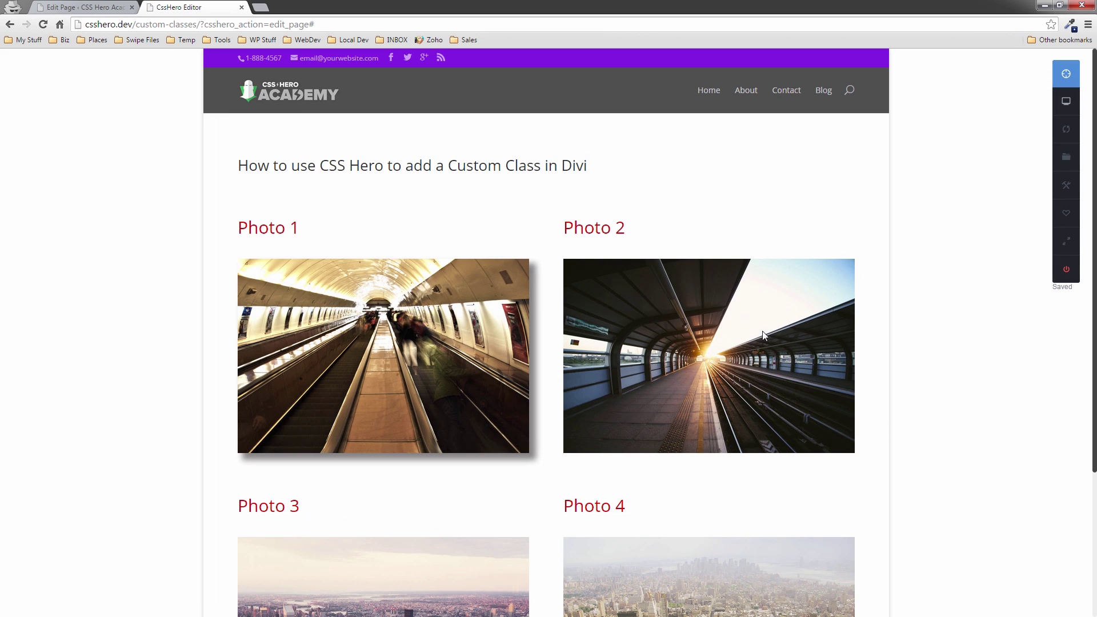
{"action": "left_click", "coordinate": [100, 8]}
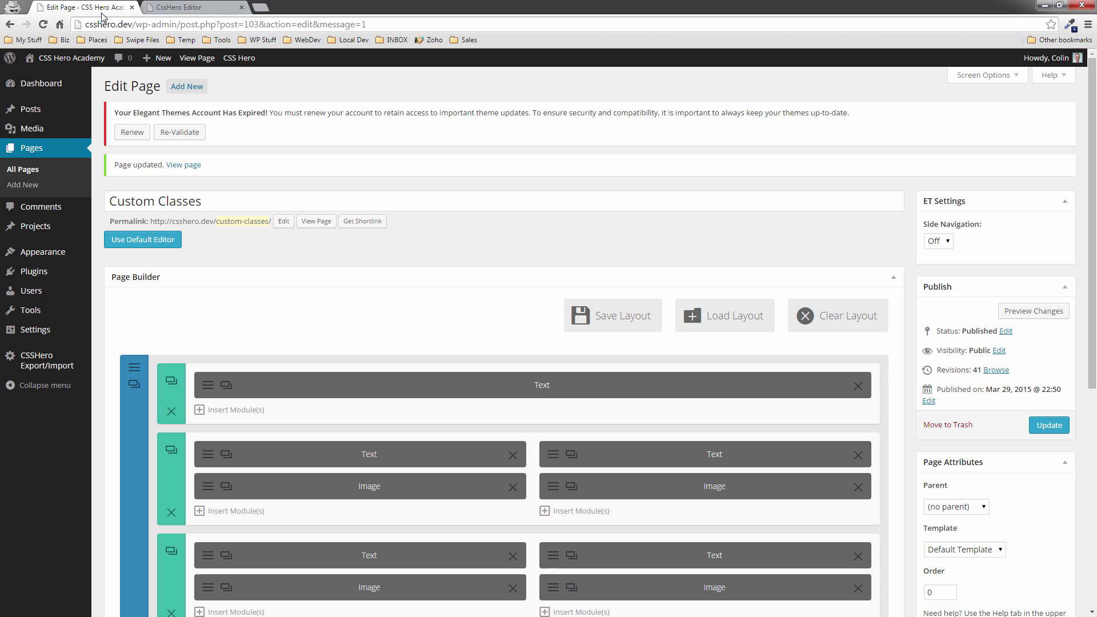
{"action": "left_click", "coordinate": [554, 487]}
{"action": "scroll", "coordinate": [522, 414], "scroll_direction": "down", "scroll_amount": 5}
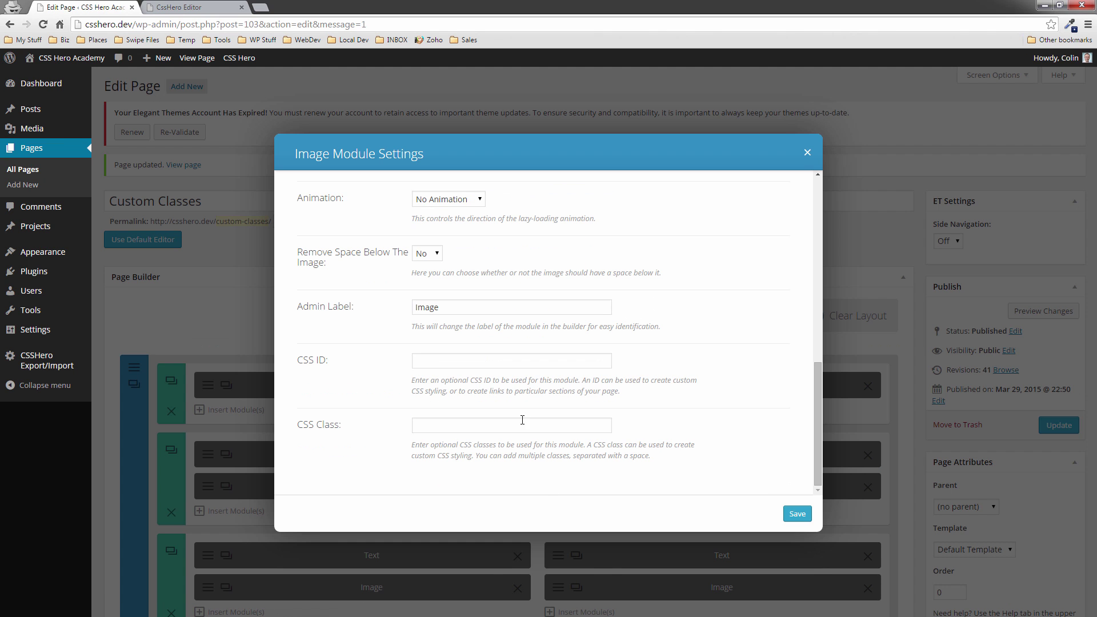
{"action": "left_click", "coordinate": [429, 426]}
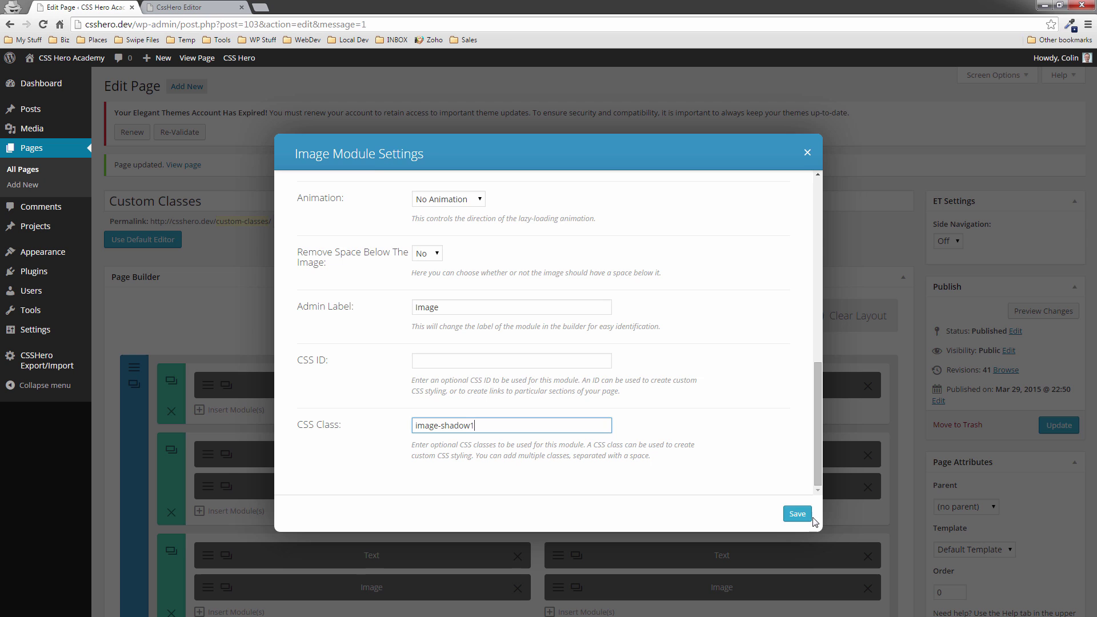
{"action": "type", "text": "image-shadow1"}
{"action": "left_click", "coordinate": [798, 514]}
{"action": "left_click", "coordinate": [1042, 426]}
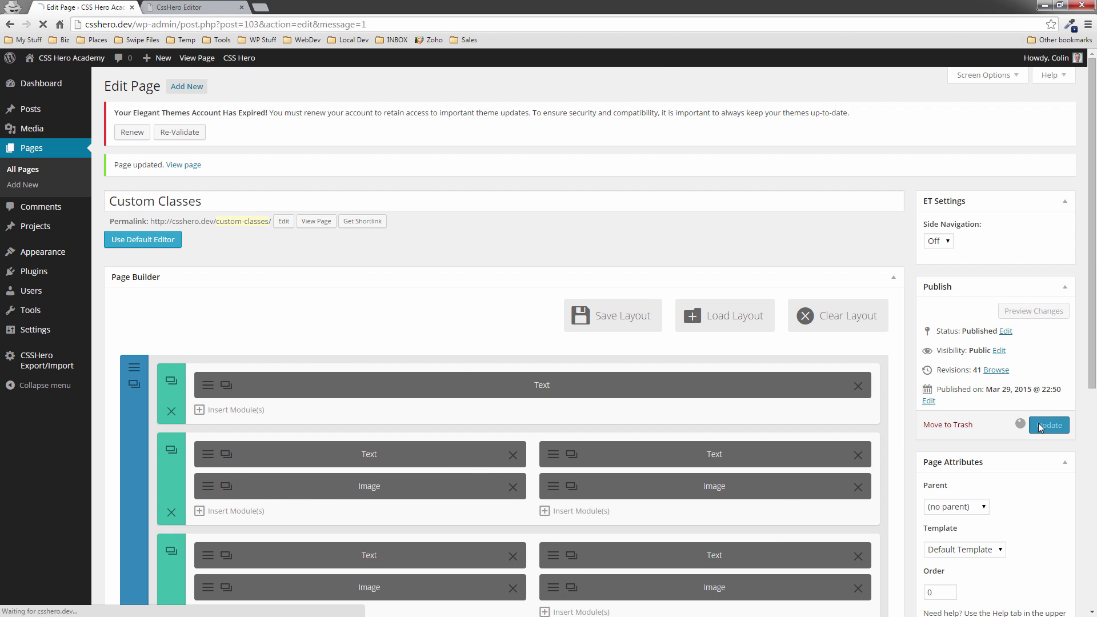
Reopen the .image-shadow1 Box Shadow settings in CSS Hero by picking Photo 1
{"action": "left_click", "coordinate": [180, 7]}
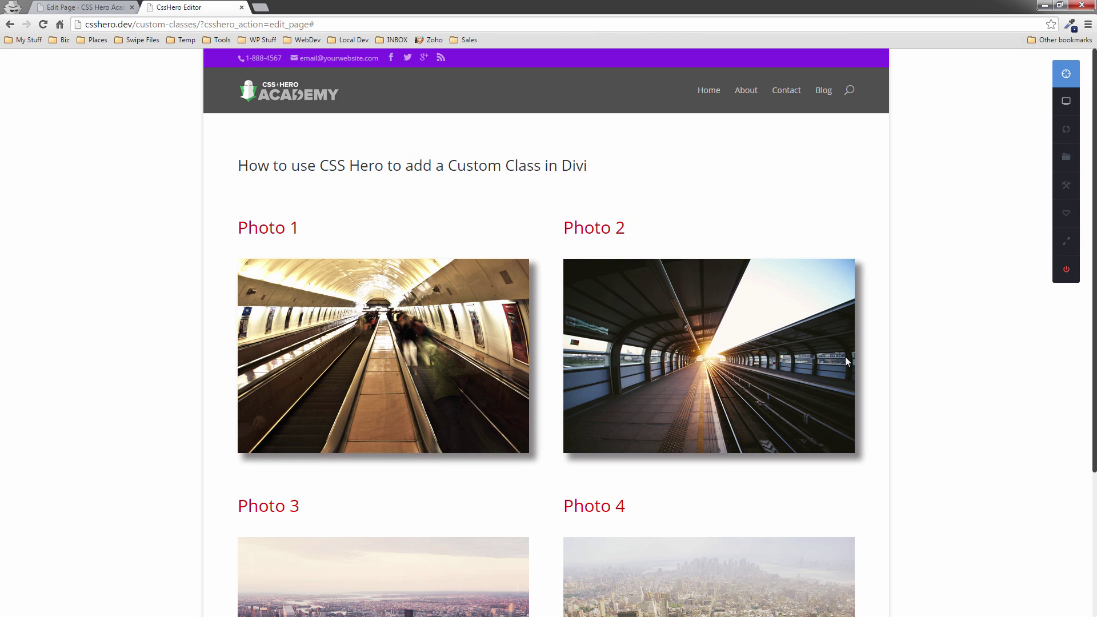
{"action": "scroll", "coordinate": [845, 360], "scroll_direction": "down", "scroll_amount": 1}
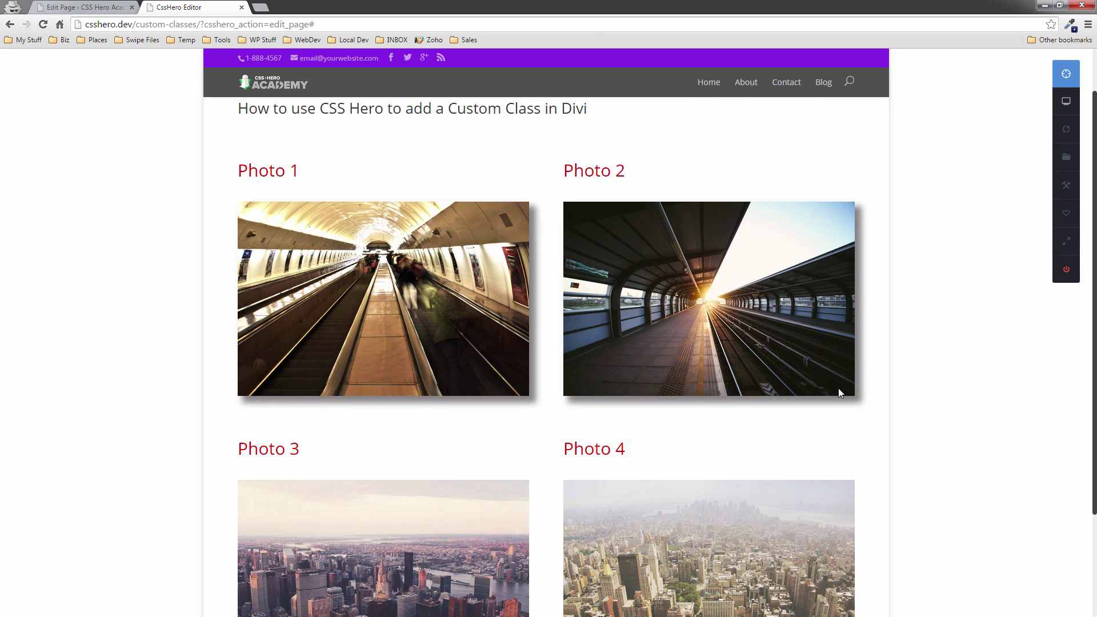
{"action": "scroll", "coordinate": [839, 389], "scroll_direction": "down", "scroll_amount": 3}
{"action": "scroll", "coordinate": [839, 389], "scroll_direction": "up", "scroll_amount": 5}
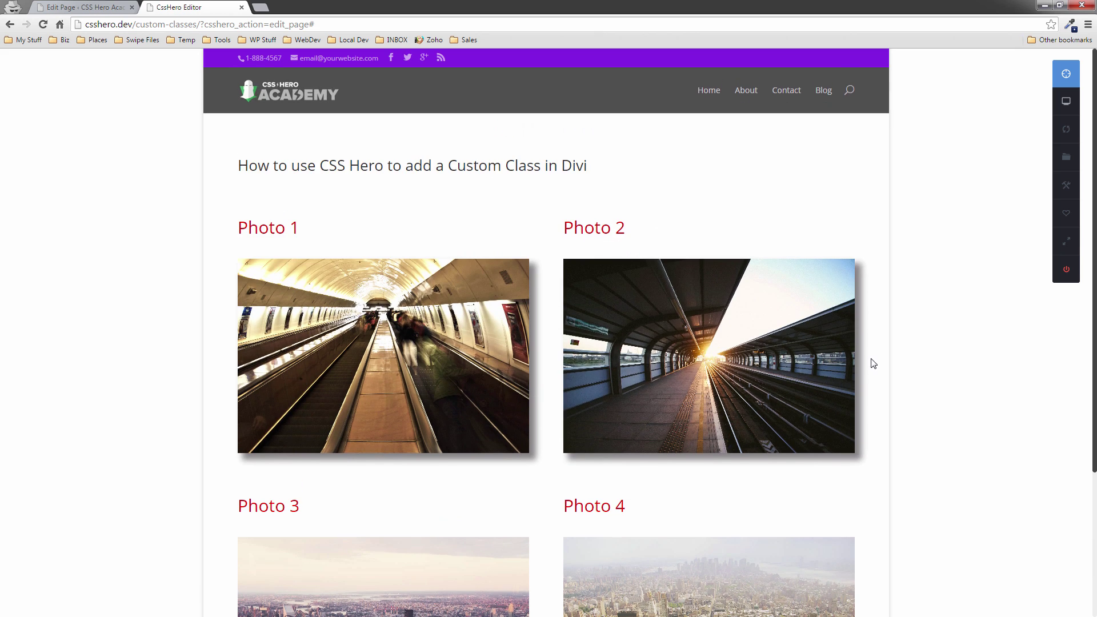
{"action": "left_click", "coordinate": [928, 171]}
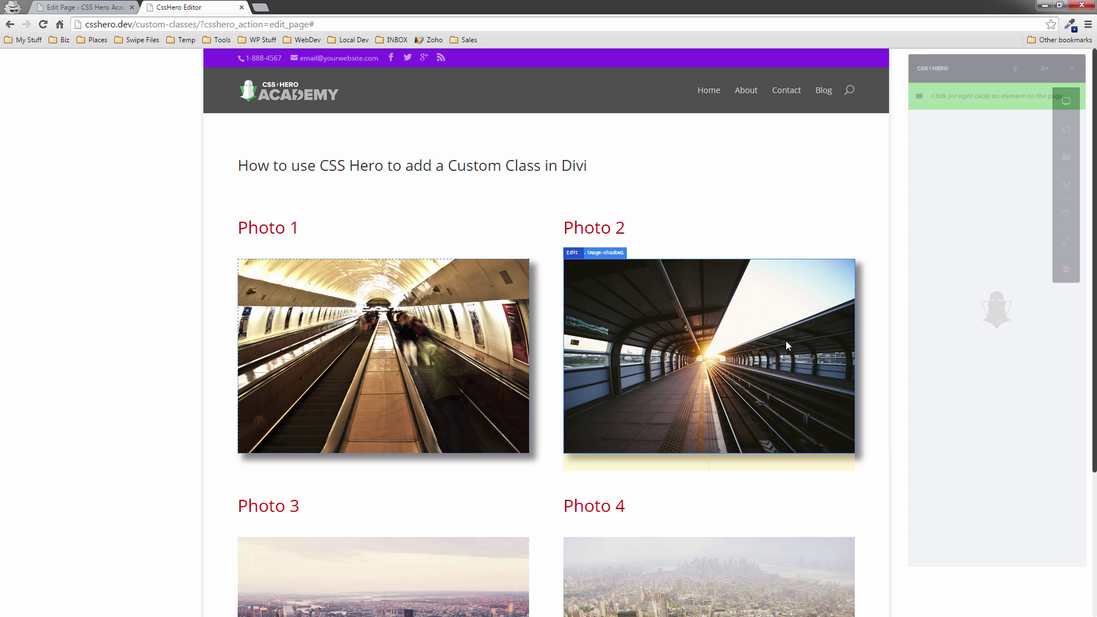
{"action": "left_click", "coordinate": [500, 334]}
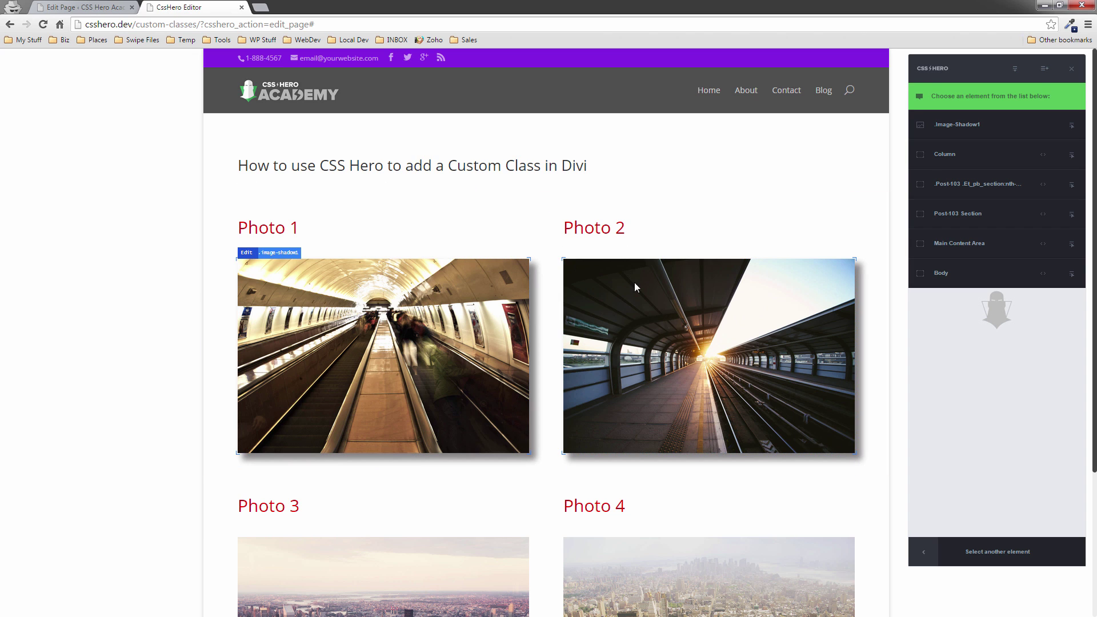
{"action": "left_click", "coordinate": [970, 131]}
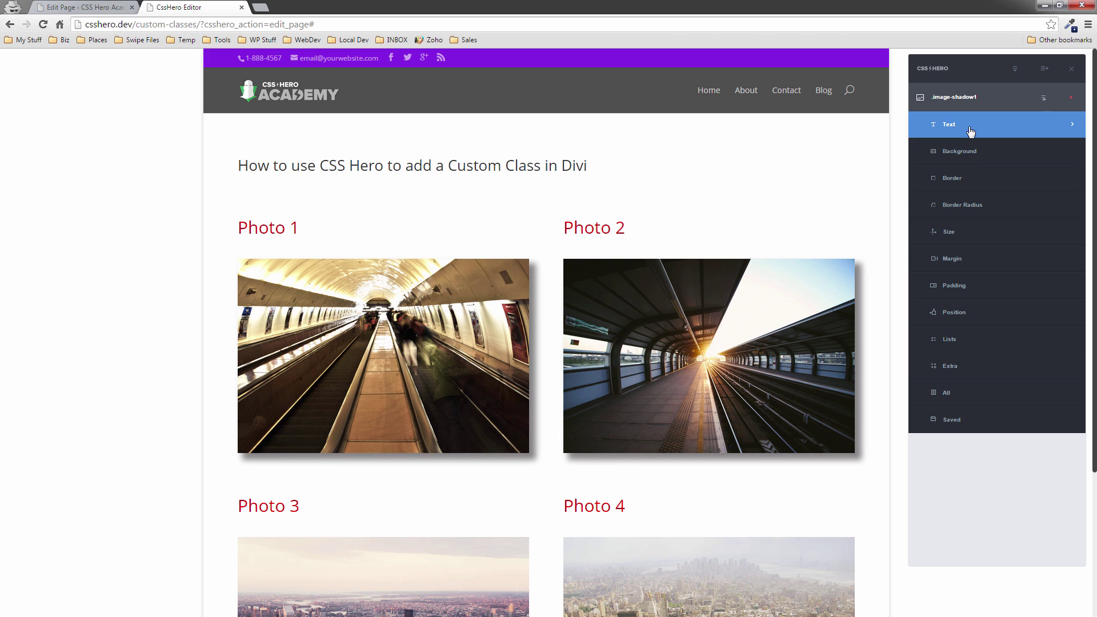
{"action": "left_click", "coordinate": [961, 369]}
{"action": "left_click", "coordinate": [966, 189]}
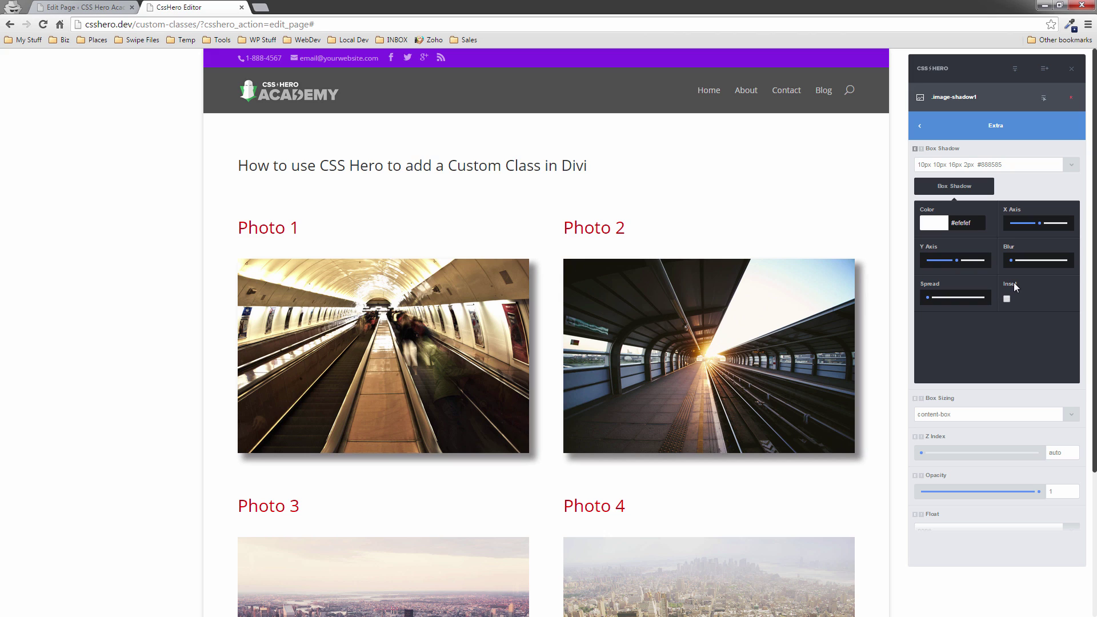
Change the shadow to light grey #bfbfbf, 4px 3px 4px 4px, and save it
{"action": "left_click", "coordinate": [959, 261]}
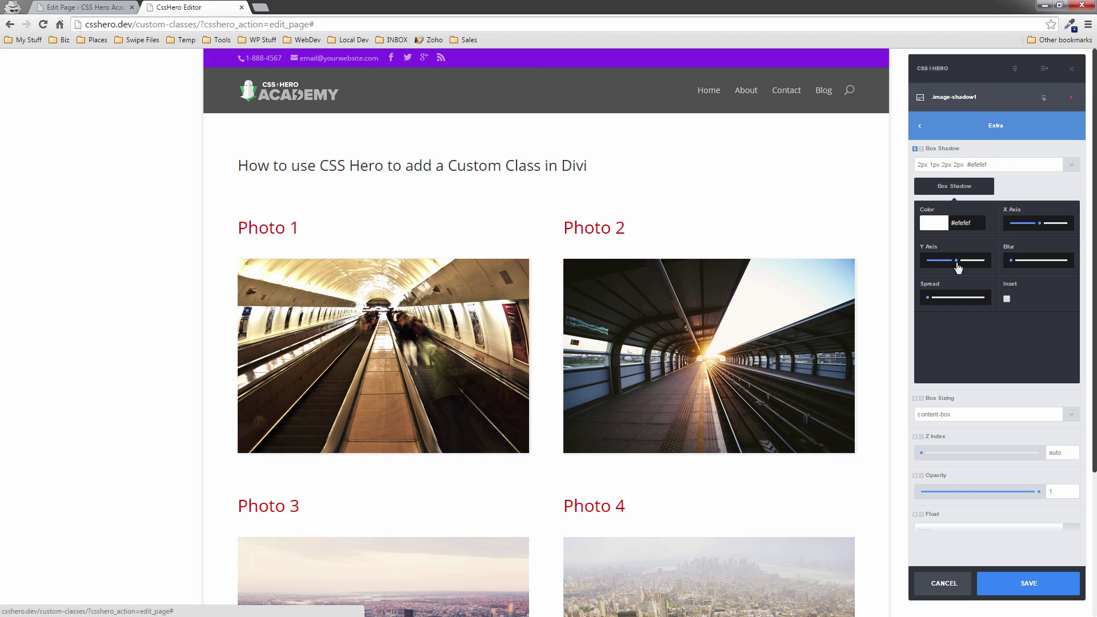
{"action": "left_click", "coordinate": [941, 222]}
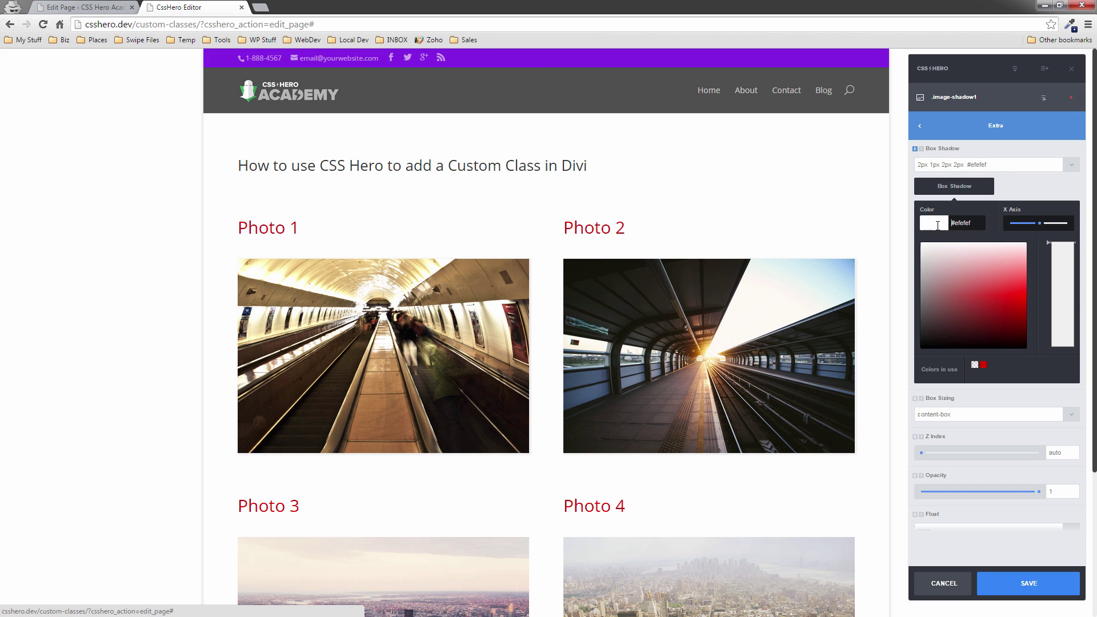
{"action": "left_click_drag", "start_coordinate": [935, 273], "coordinate": [917, 269]}
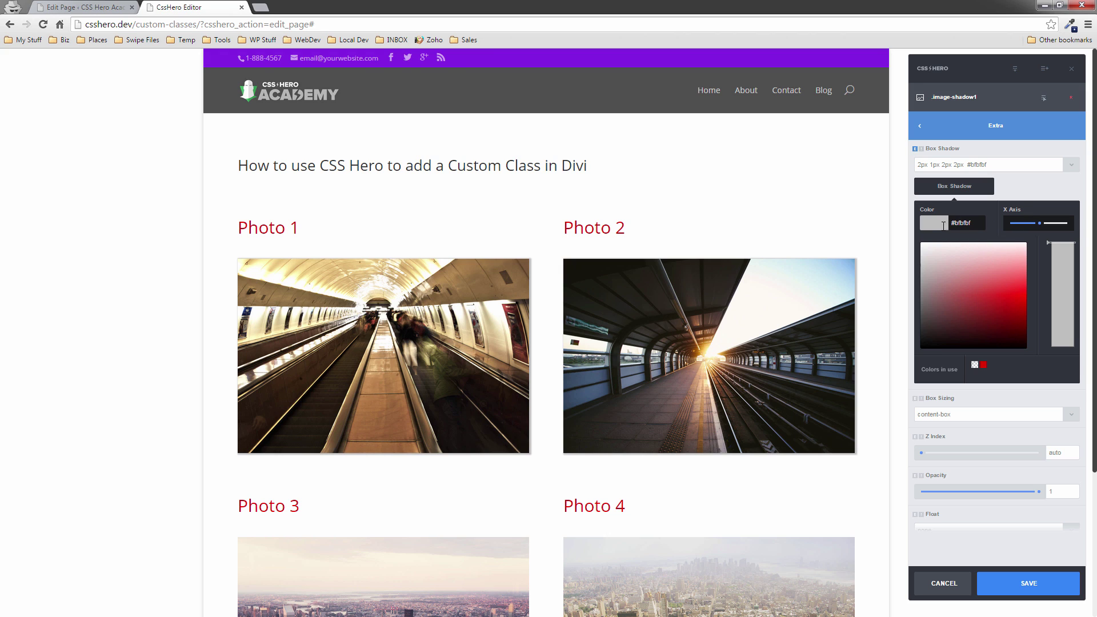
{"action": "left_click", "coordinate": [1011, 223]}
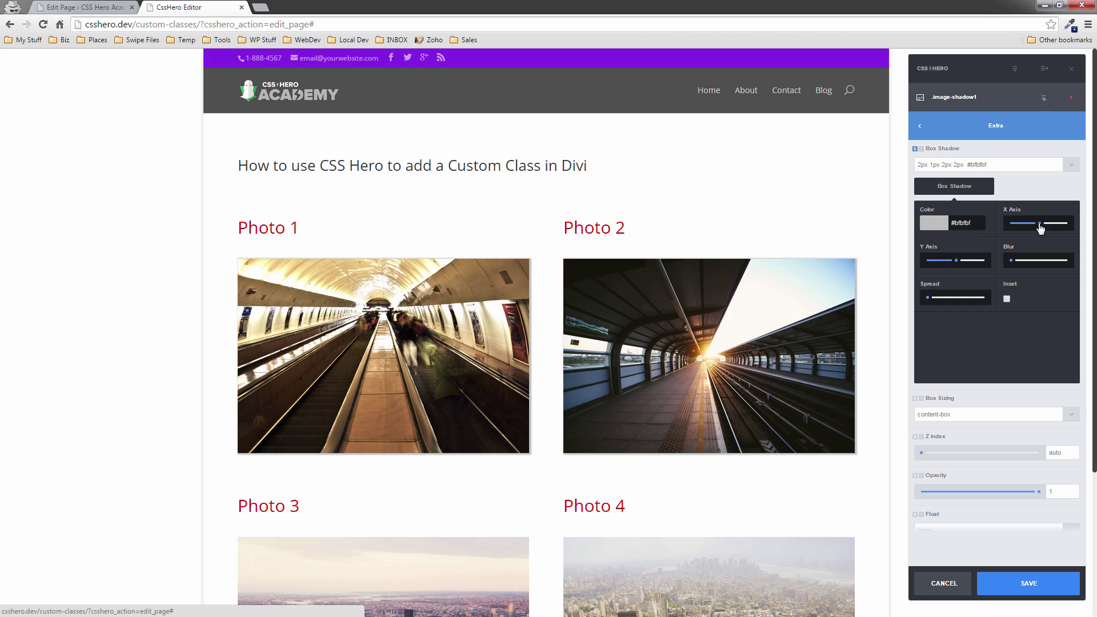
{"action": "left_click_drag", "start_coordinate": [1040, 229], "coordinate": [1042, 227]}
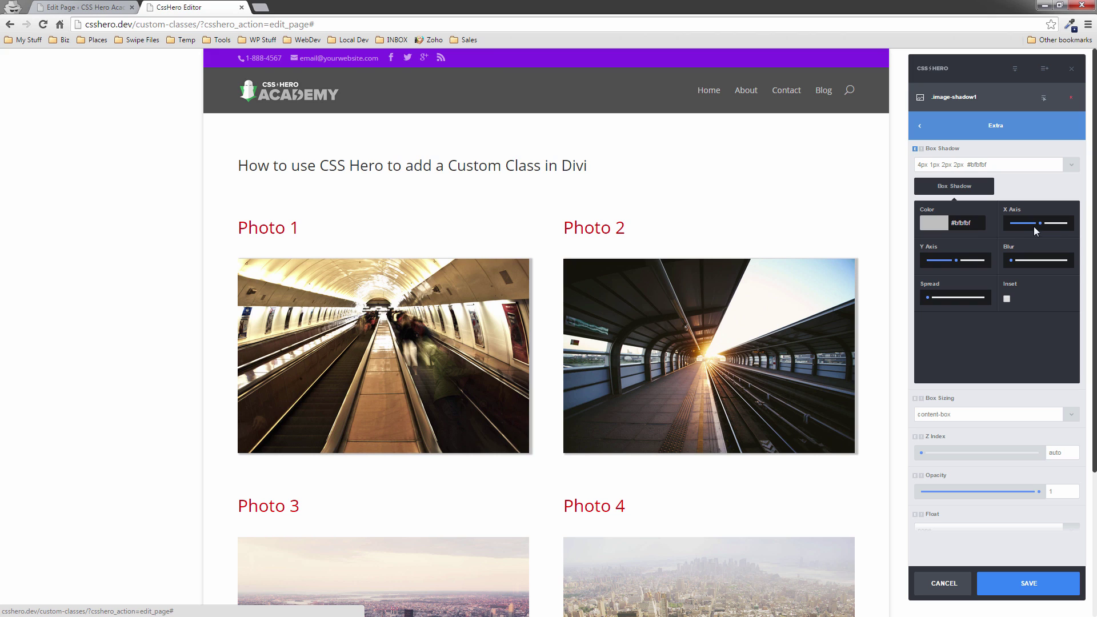
{"action": "left_click_drag", "start_coordinate": [959, 265], "coordinate": [960, 264]}
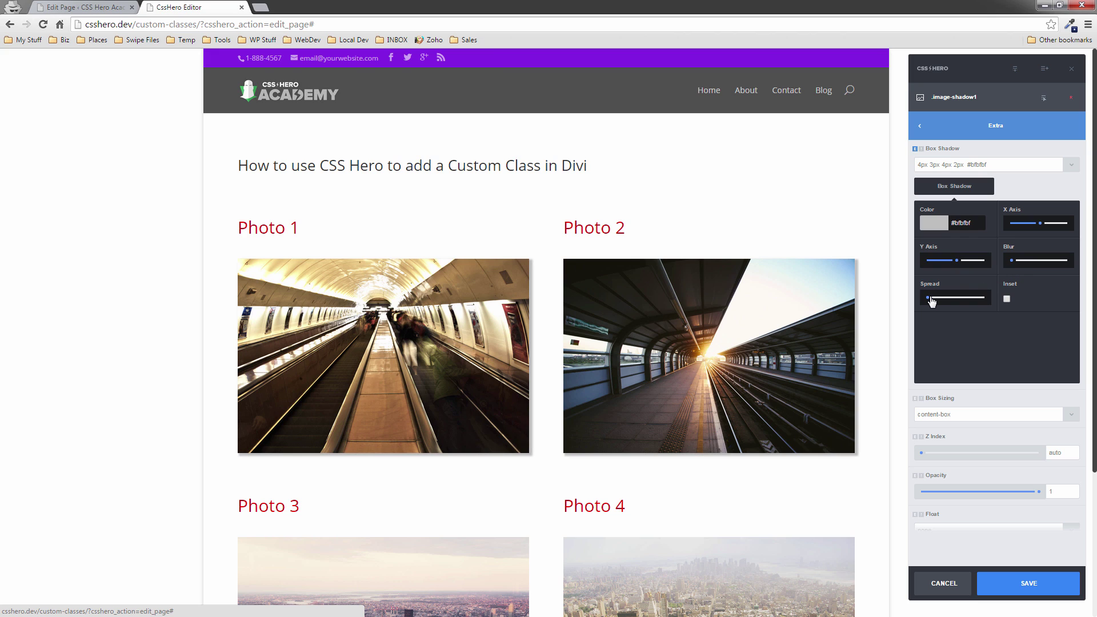
{"action": "left_click_drag", "start_coordinate": [929, 298], "coordinate": [933, 299]}
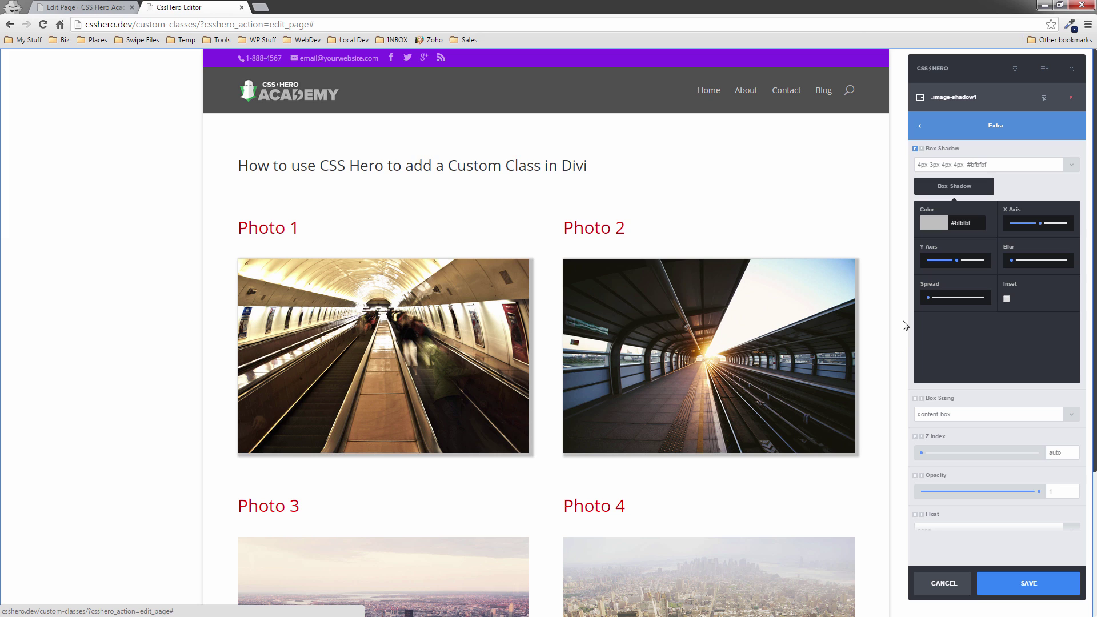
{"action": "left_click", "coordinate": [1020, 591]}
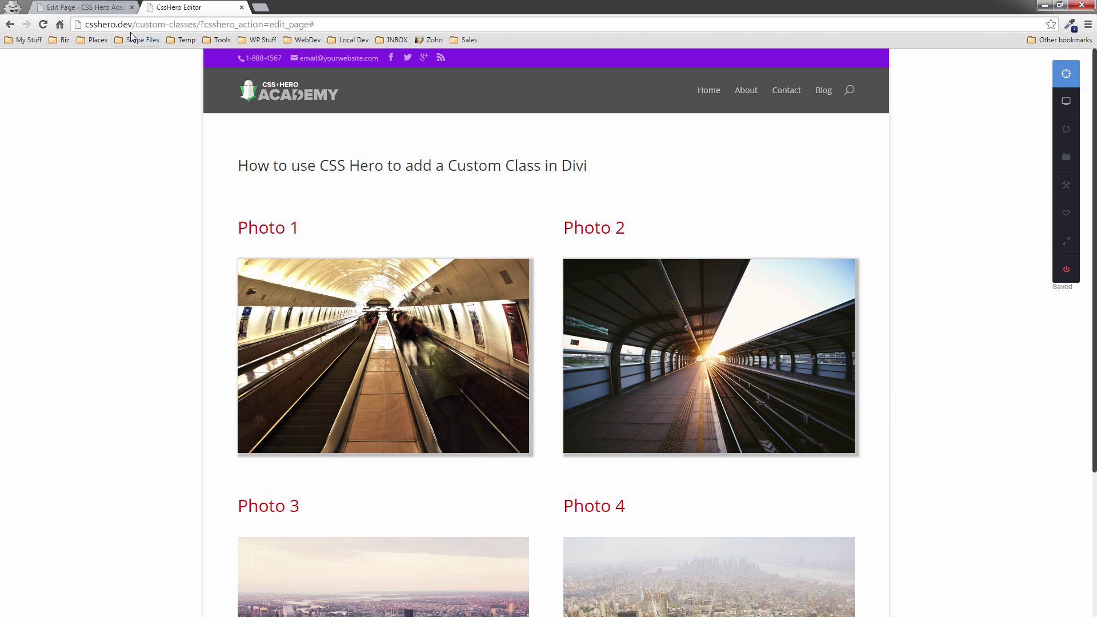
Check that the second row's text module carries CSS class red-h2, then close its settings
{"action": "left_click", "coordinate": [109, 8]}
{"action": "scroll", "coordinate": [402, 321], "scroll_direction": "down", "scroll_amount": 2}
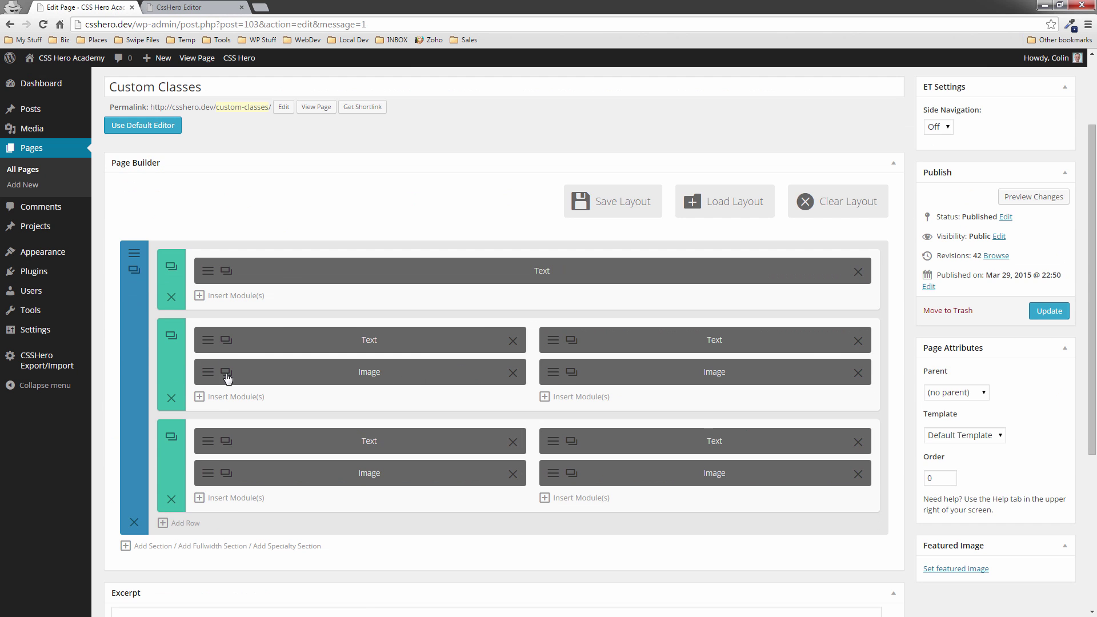
{"action": "left_click", "coordinate": [210, 349]}
{"action": "scroll", "coordinate": [467, 426], "scroll_direction": "down", "scroll_amount": 5}
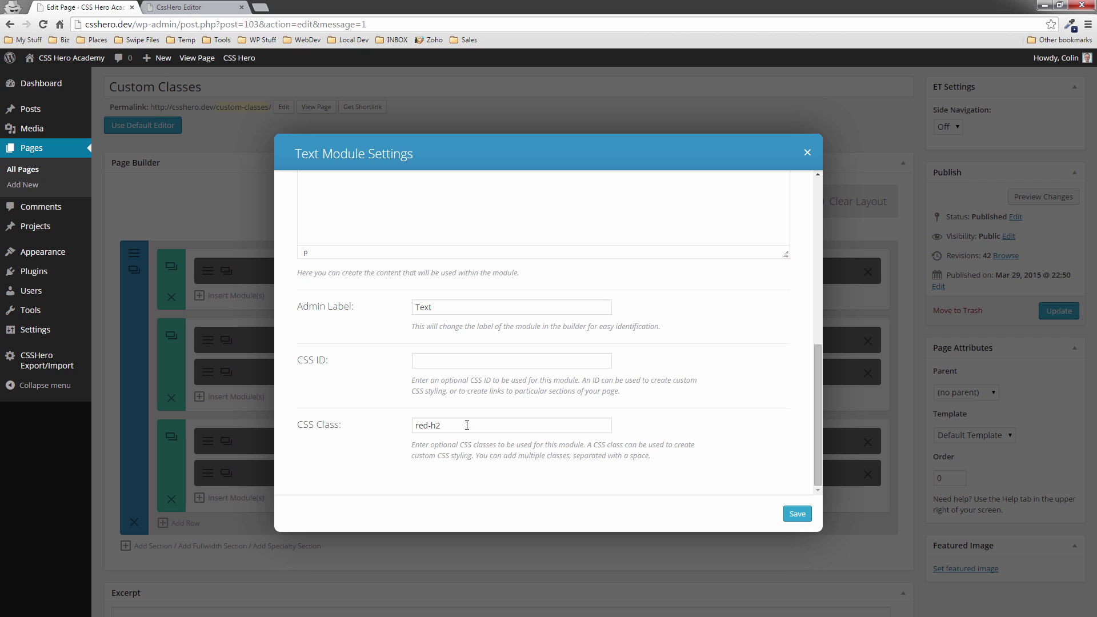
{"action": "left_click", "coordinate": [808, 153]}
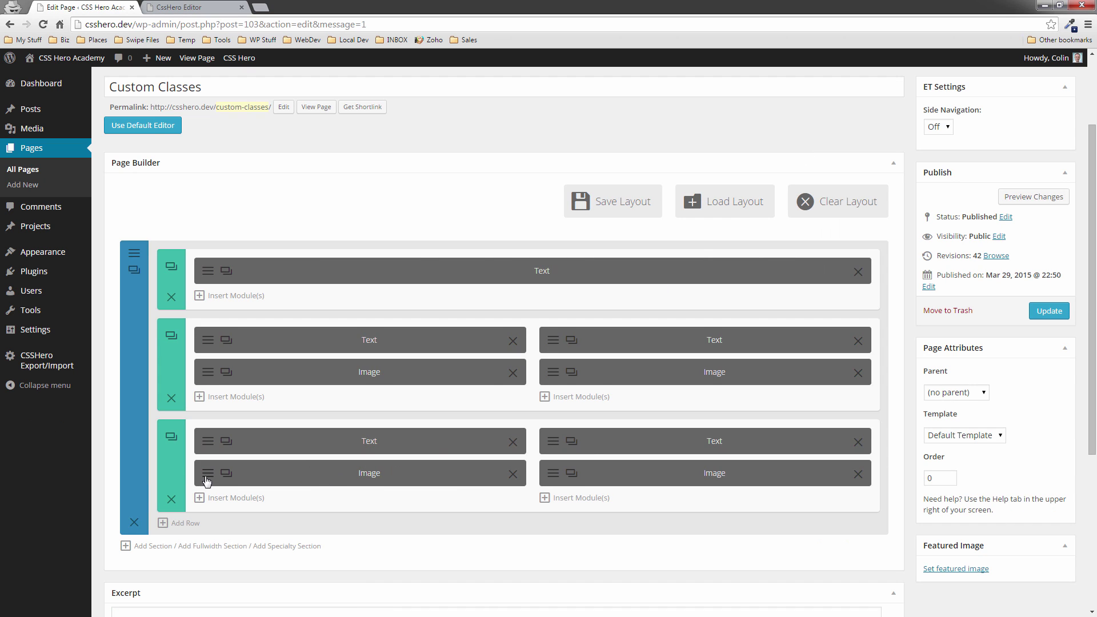
Confirm the bottom-left image module carries image-shadow1 and save its settings
{"action": "left_click", "coordinate": [206, 373]}
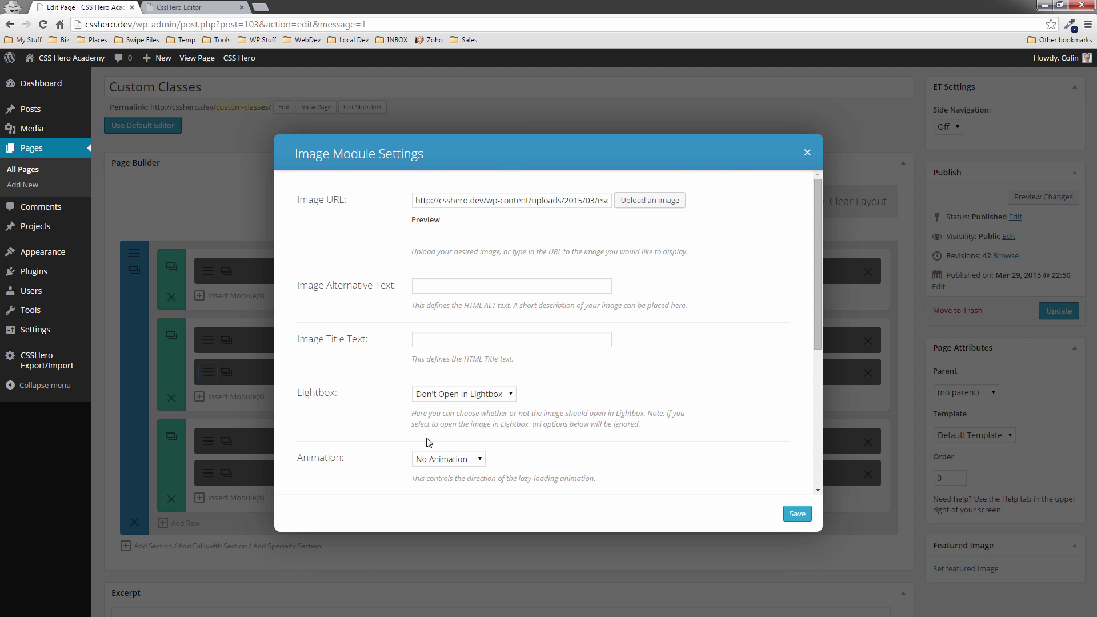
{"action": "scroll", "coordinate": [411, 445], "scroll_direction": "down", "scroll_amount": 5}
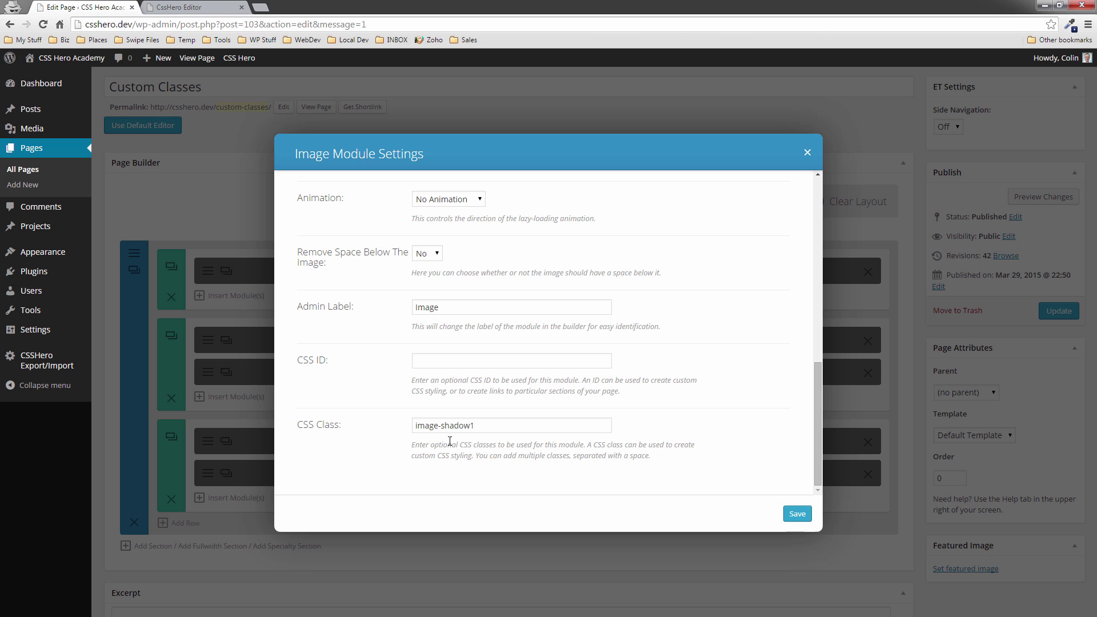
{"action": "left_click", "coordinate": [795, 514]}
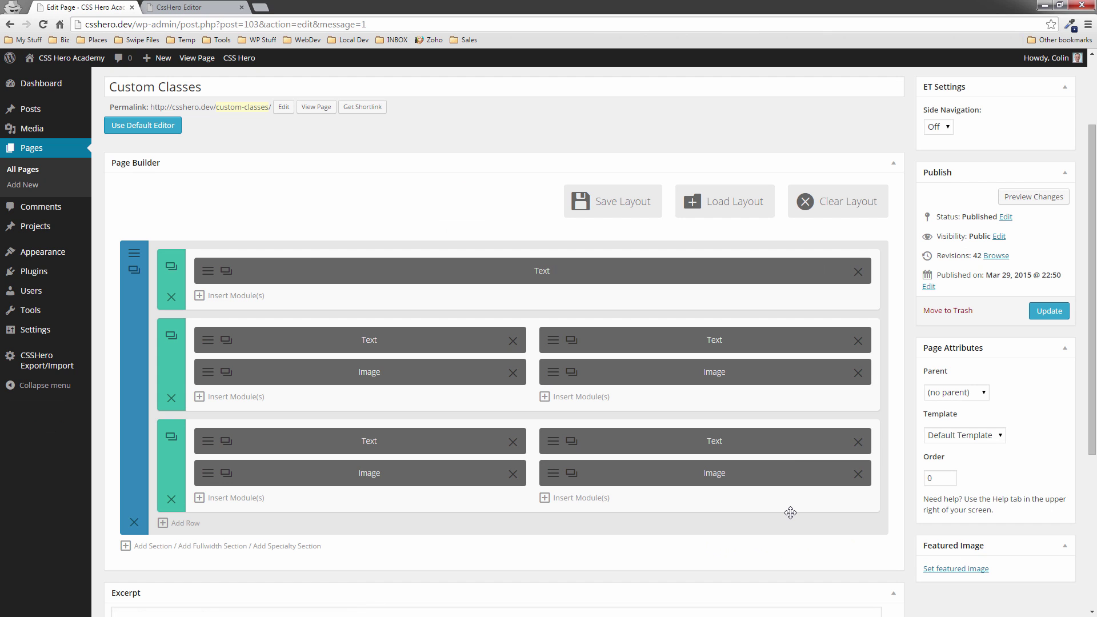